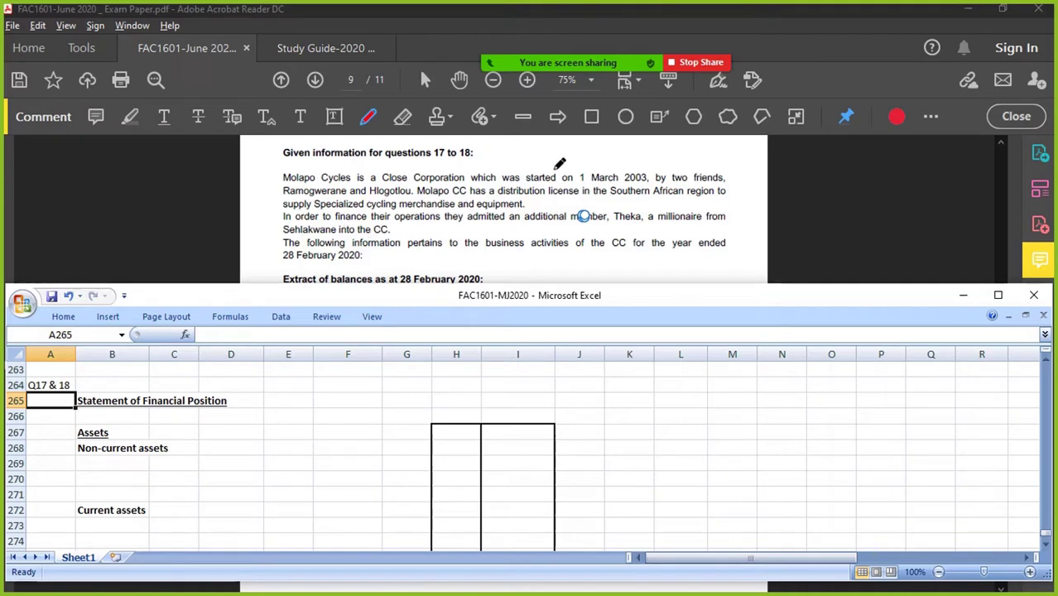
# Select B265:I272 and scroll the PDF to the extract of balances as at 28 February 2020.
pyautogui.moveTo(95, 402); pyautogui.dragTo(553, 514)
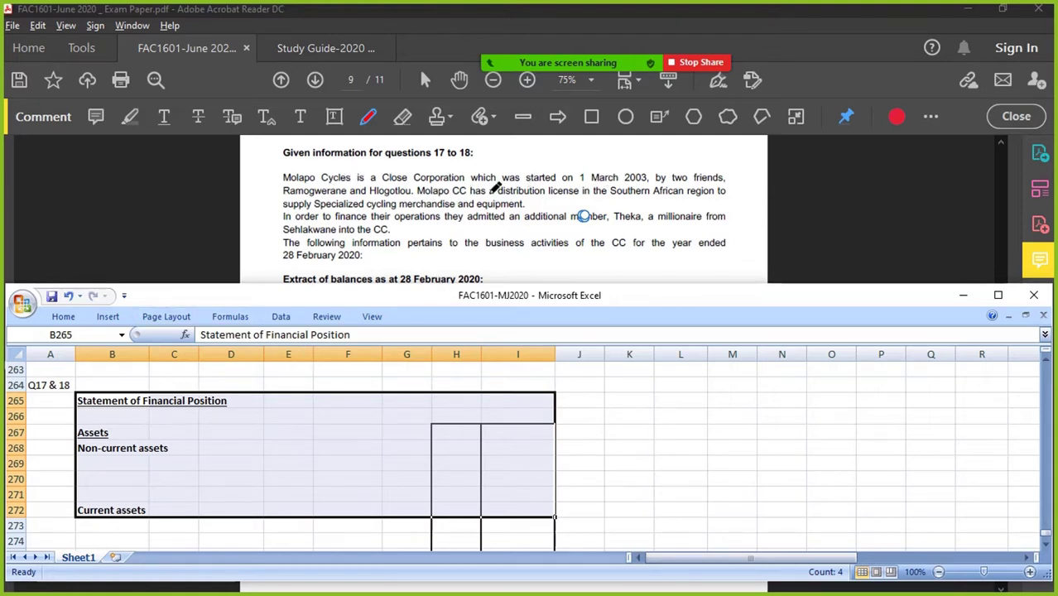
pyautogui.scroll(-3, 481, 210)
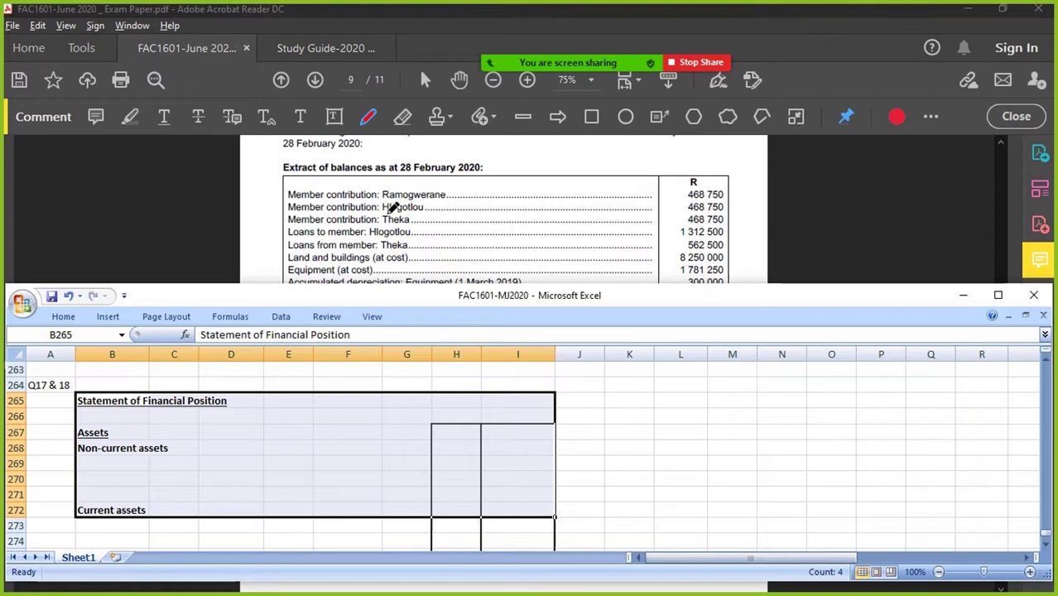
pyautogui.scroll(-1, 425, 208)
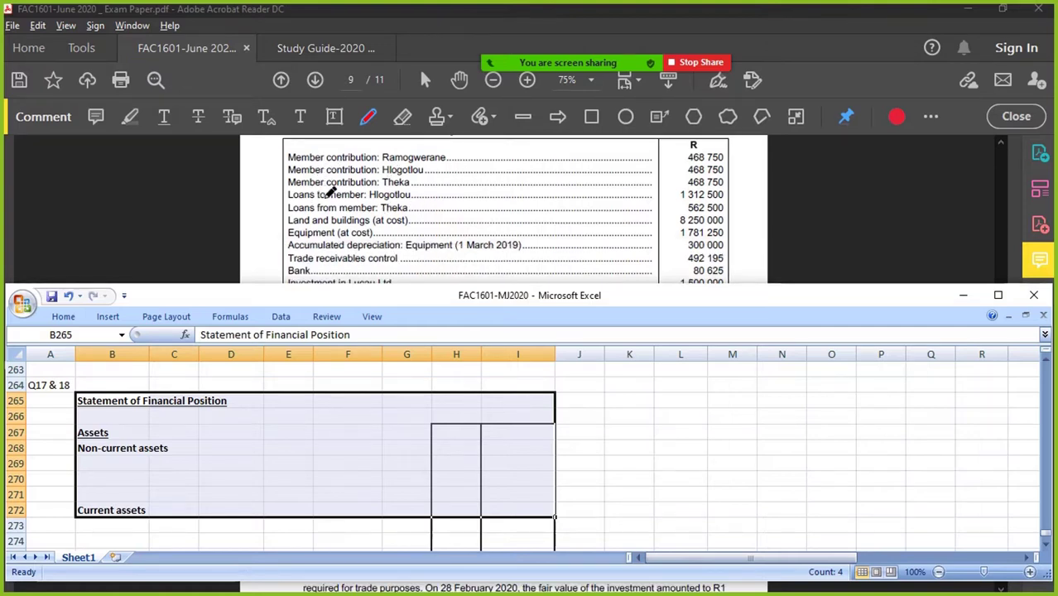
# Enter 'loan to members H' in B269, correcting the misspelling.
pyautogui.click(105, 467)
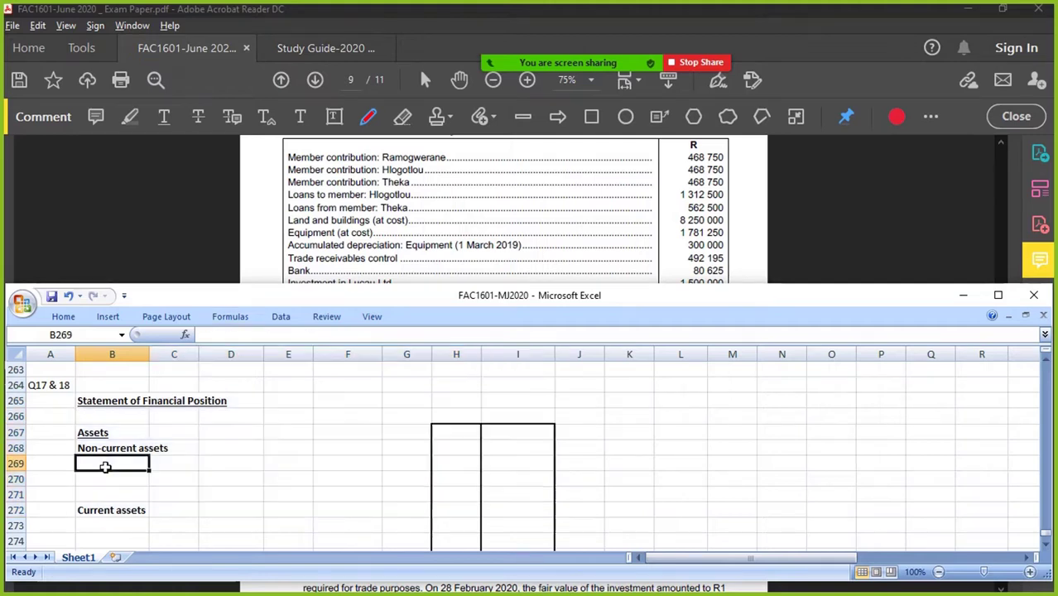
pyautogui.write('loan to memebrs')
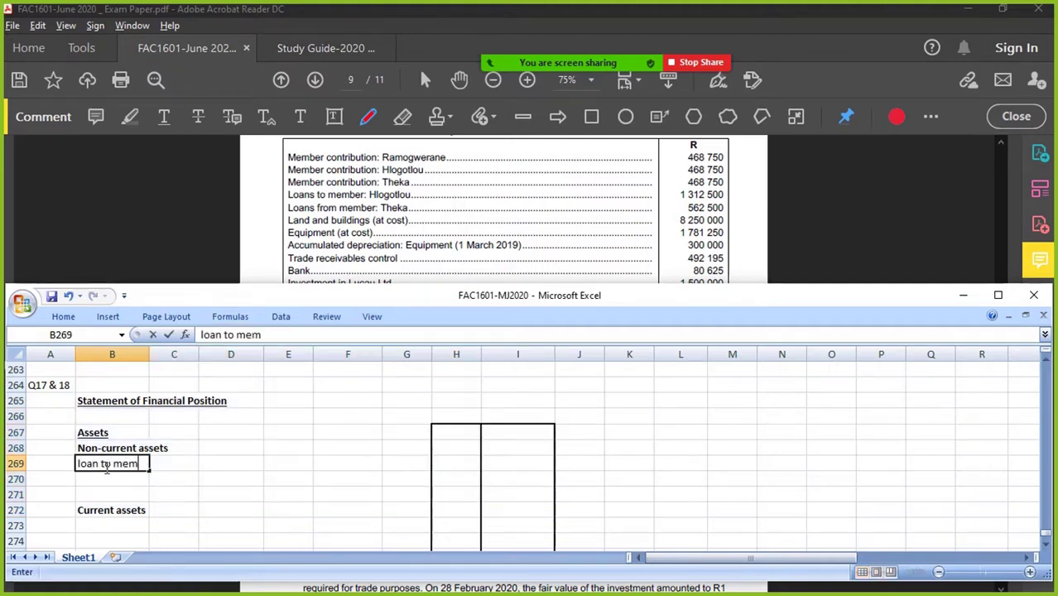
pyautogui.press('BackSpace')
pyautogui.press('BackSpace')
pyautogui.press('BackSpace')
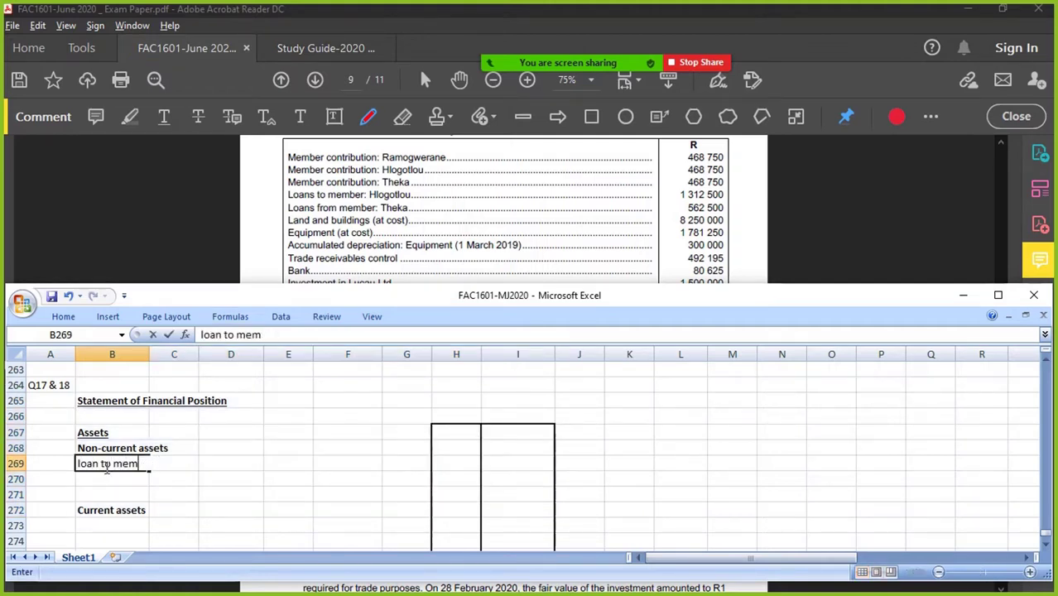
pyautogui.write('ners')
pyautogui.press('BackSpace')
pyautogui.press('BackSpace')
pyautogui.press('BackSpace')
pyautogui.write('bers H')
pyautogui.press('Return')
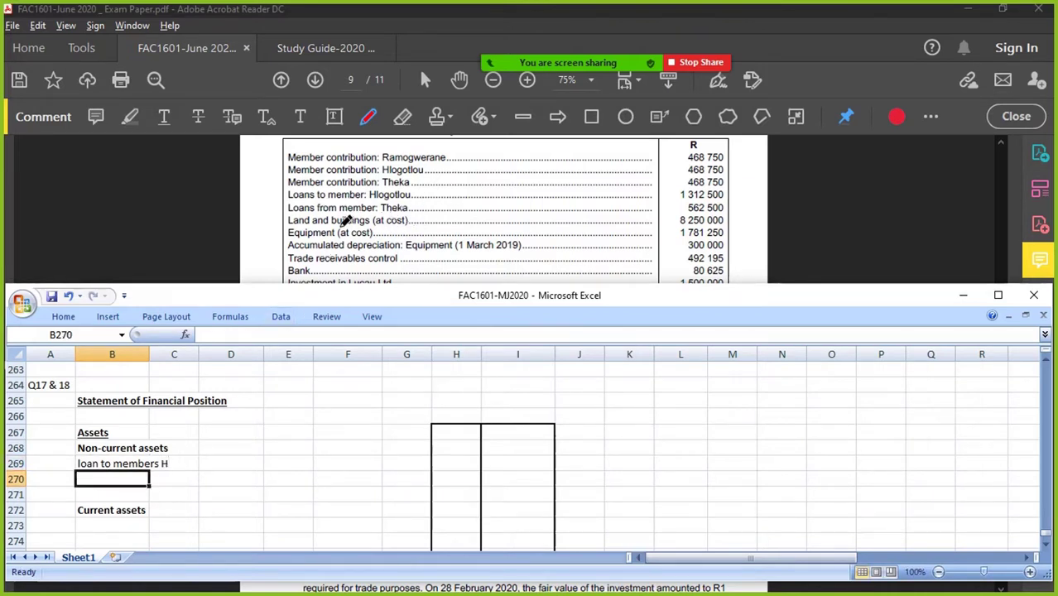
# Add 'land and buildings (8250000' in the row below.
pyautogui.write('land and buildings')
pyautogui.press('Return')
pyautogui.press('Up')
pyautogui.press('F2')
pyautogui.write('(')
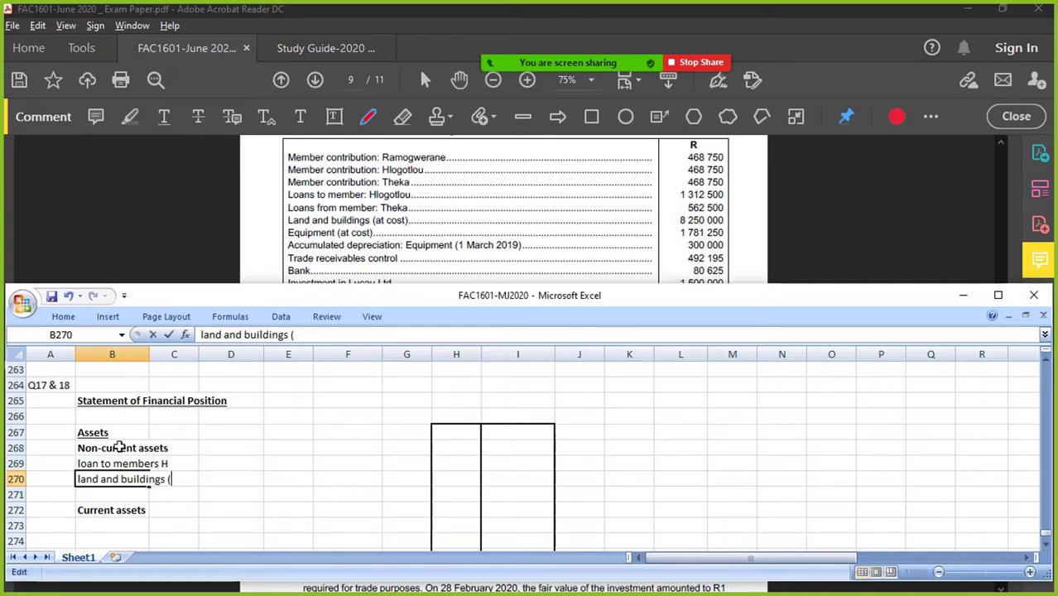
pyautogui.write('8250000')
pyautogui.press('Return')
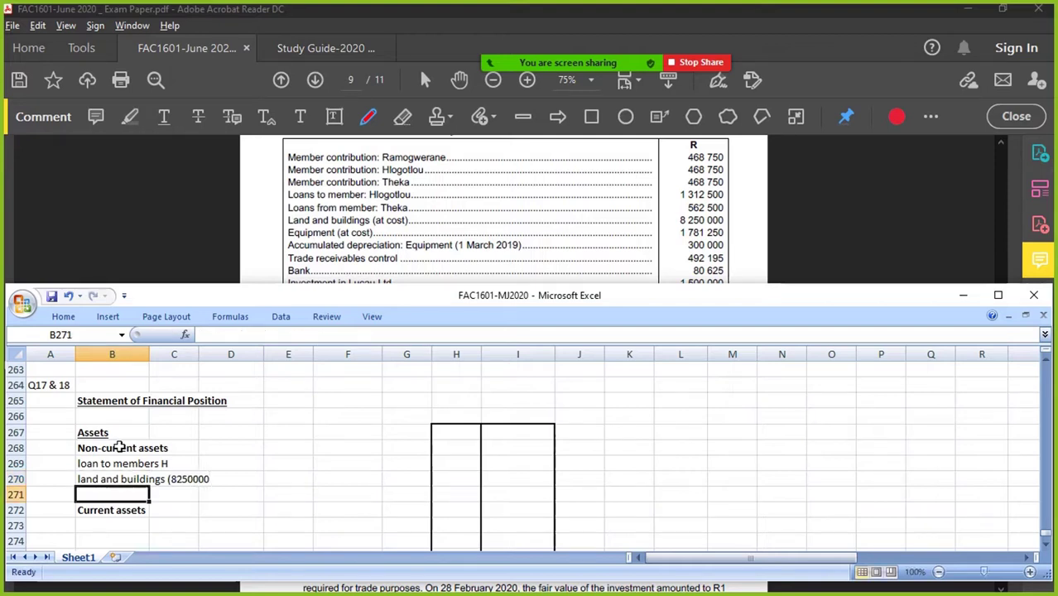
# Give the loan entry its amount (1312500 and add 'equipment (1781250' below.
pyautogui.press('Up')
pyautogui.press('Up')
pyautogui.press('F2')
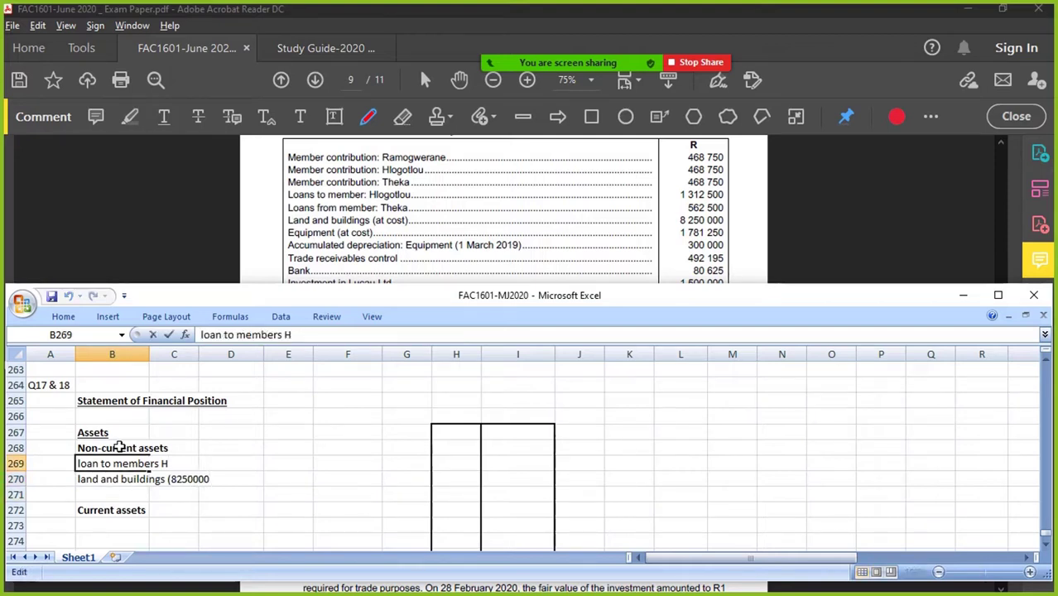
pyautogui.write('1312500')
pyautogui.press('Return')
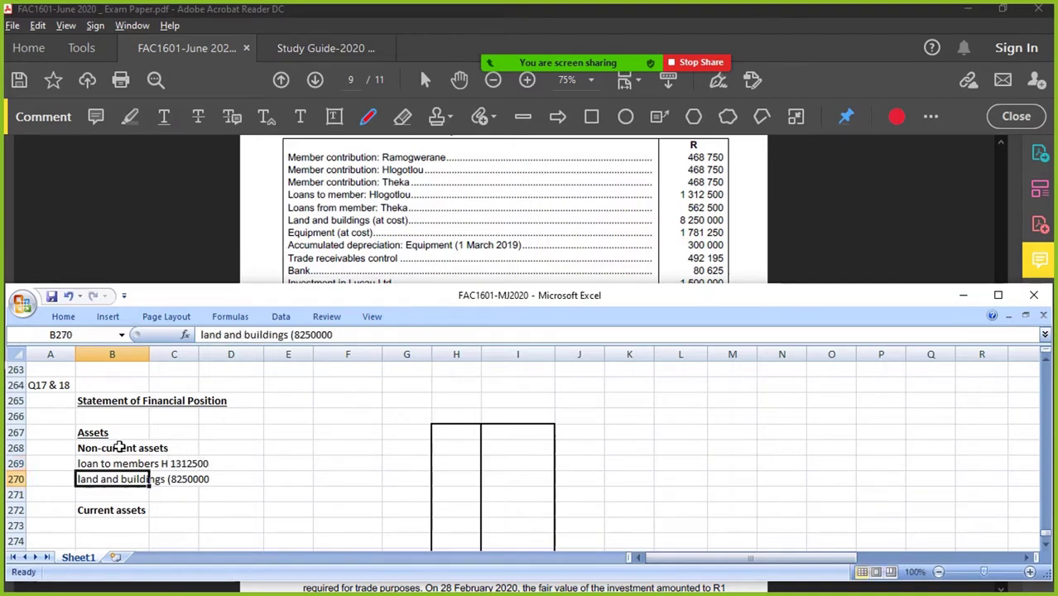
pyautogui.click(99, 462)
pyautogui.click(292, 334)
pyautogui.write('(')
pyautogui.press('Return')
pyautogui.press('Return')
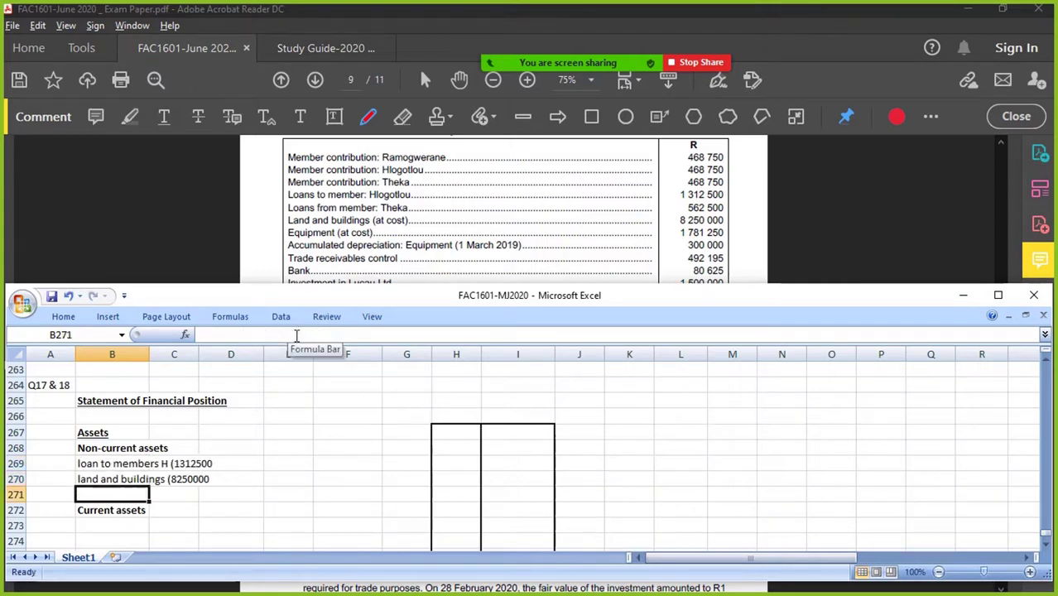
pyautogui.write('equipment (')
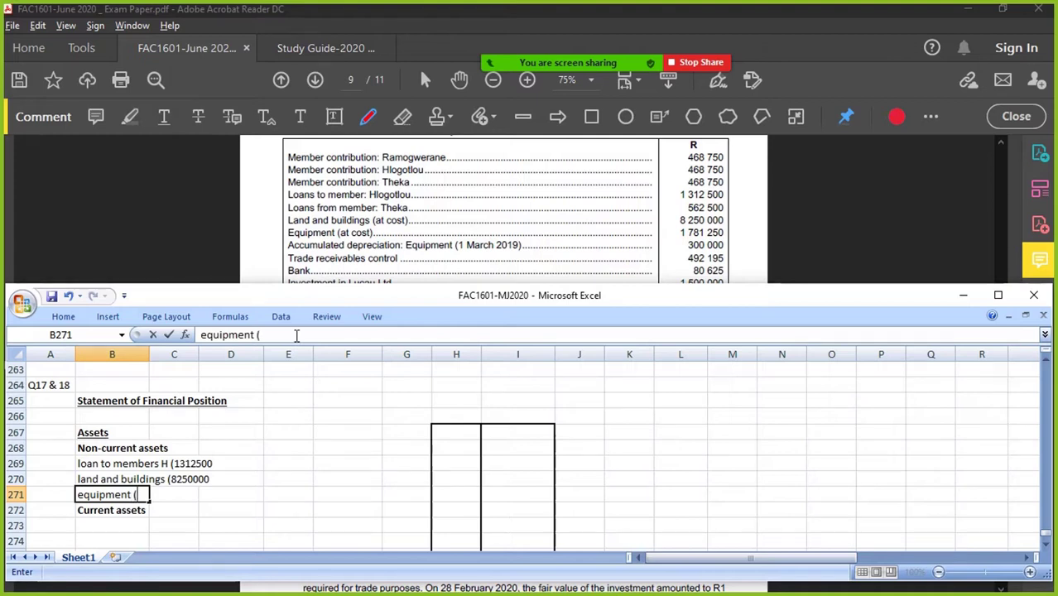
pyautogui.write('1781250')
pyautogui.press('Return')
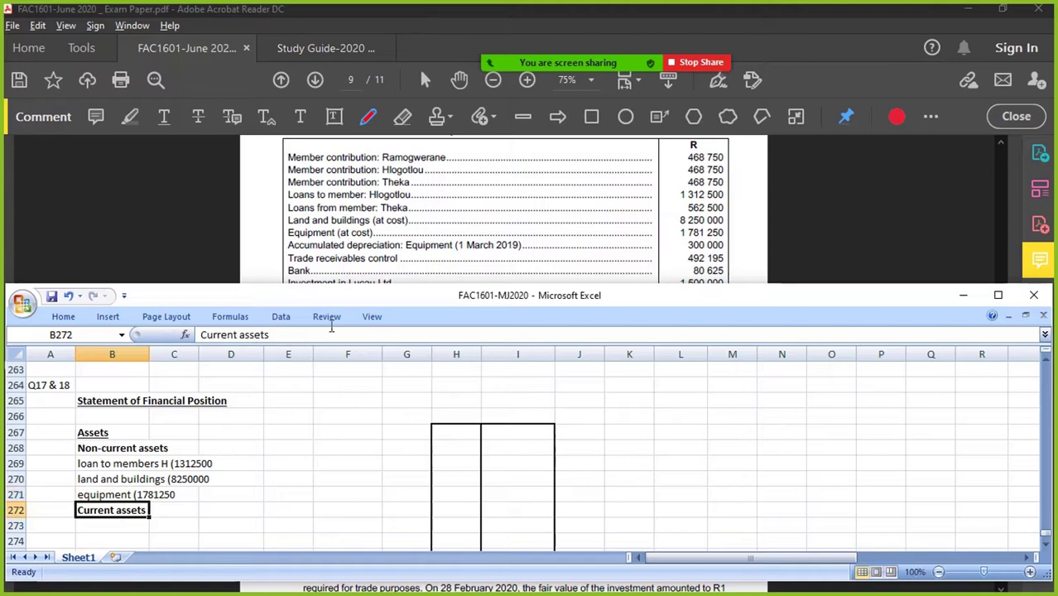
# Deduct 300000 depreciation in the B271 equipment entry.
pyautogui.doubleClick(114, 495)
pyautogui.write('-')
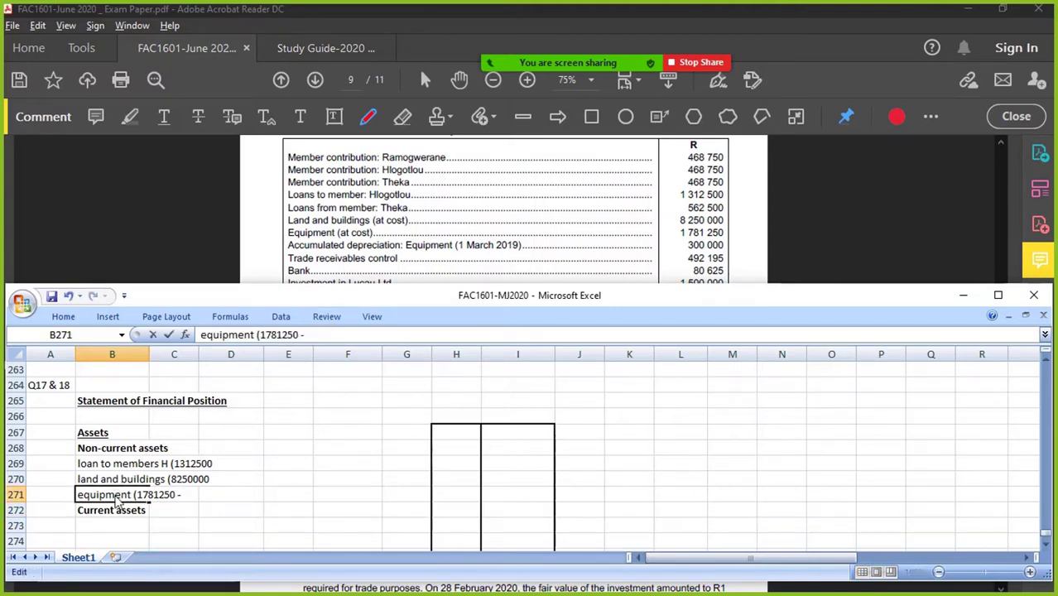
pyautogui.write(' 300000')
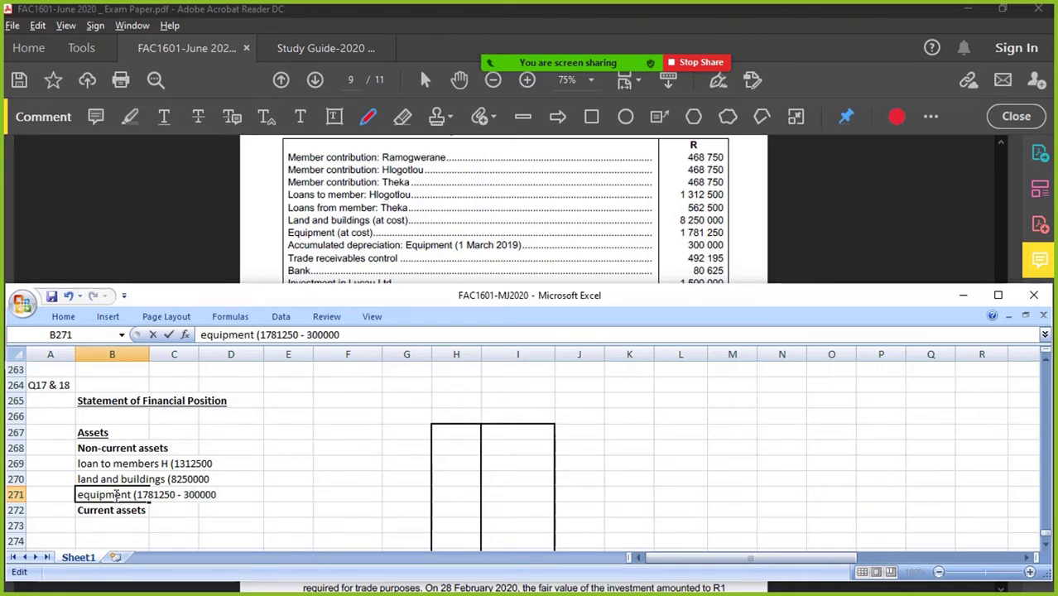
pyautogui.press('Return')
pyautogui.press('Return')
# List trade receivables (492195 and bank (80625 as current assets.
pyautogui.write('trade receivables (')
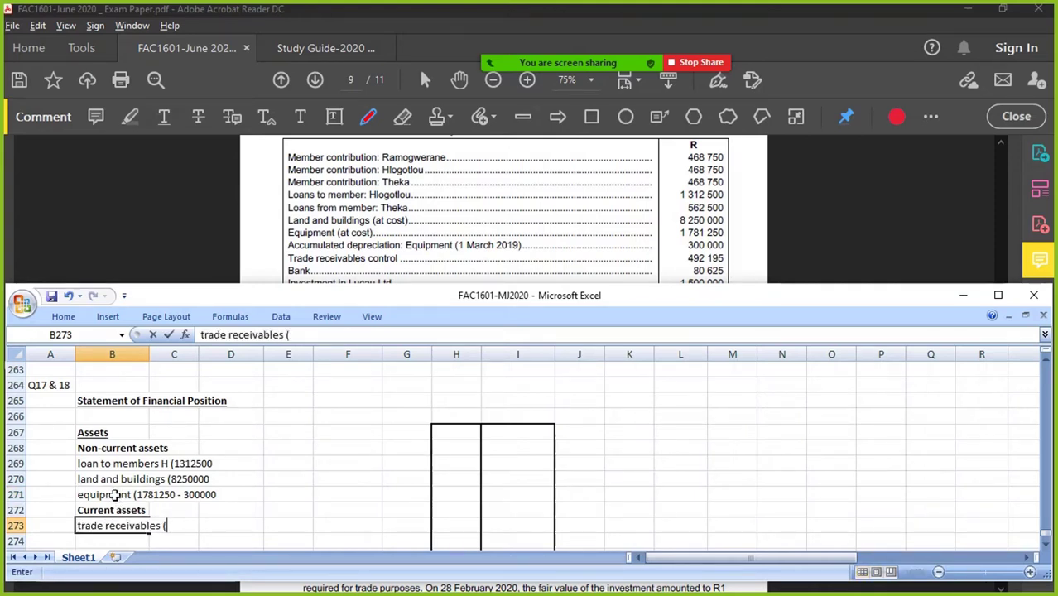
pyautogui.write('492195')
pyautogui.press('Return')
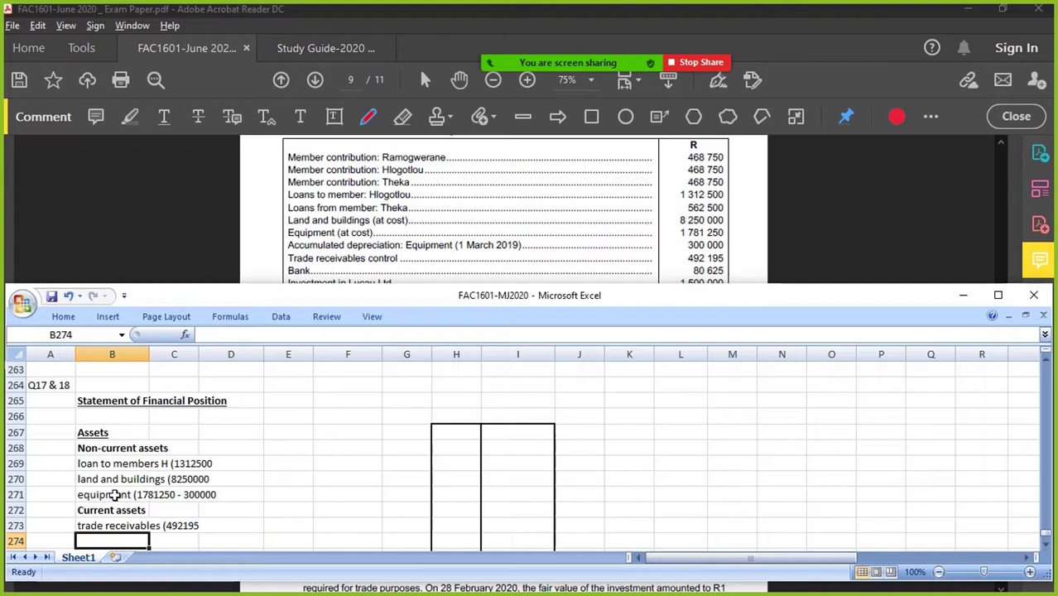
pyautogui.write('bank (80625')
pyautogui.press('Return')
pyautogui.scroll(-2, 370, 232)
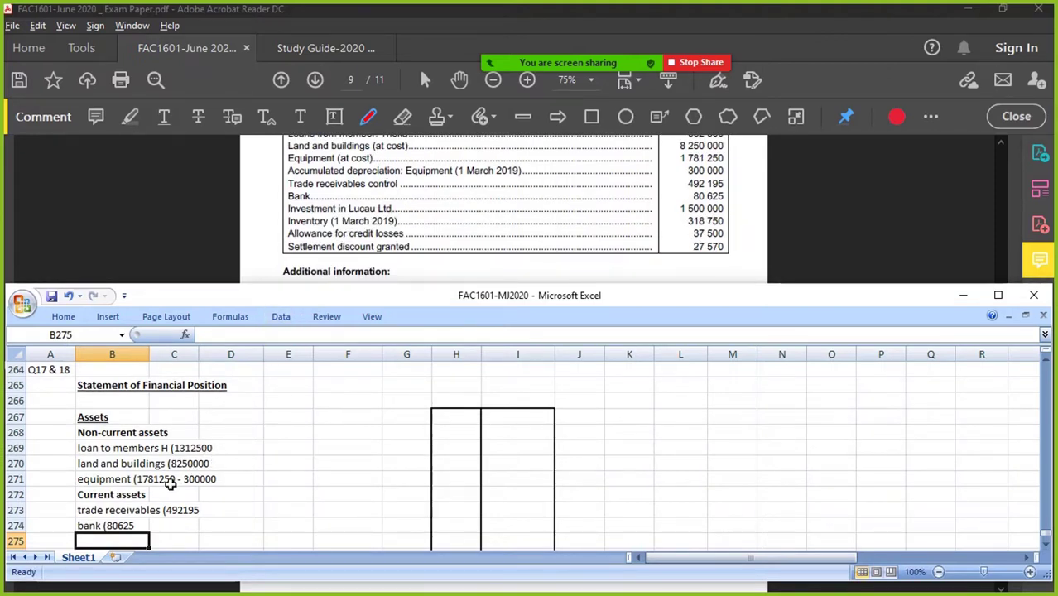
# Insert a row above Current assets and enter 'investment in L (1500000'.
pyautogui.click(15, 495)
pyautogui.rightClick(14, 494)
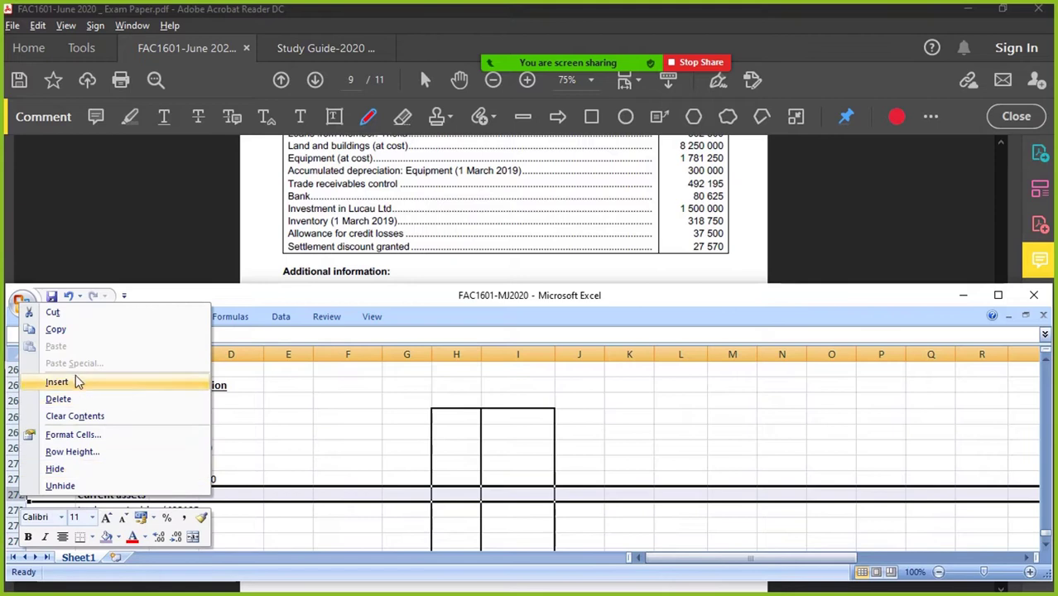
pyautogui.click(57, 382)
pyautogui.click(91, 494)
pyautogui.write('investment in')
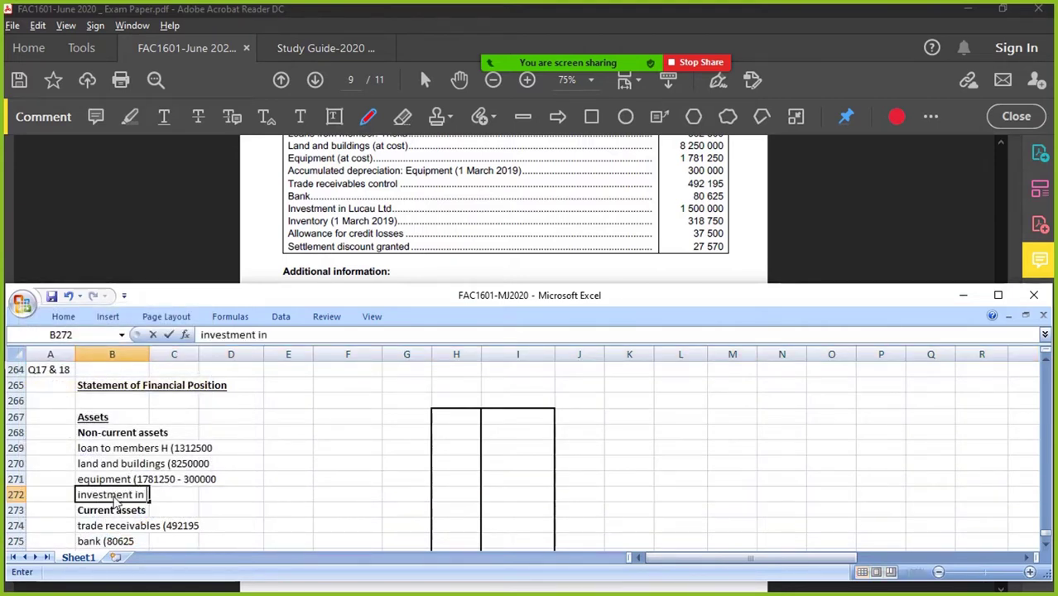
pyautogui.write(' L (1500000')
pyautogui.press('Return')
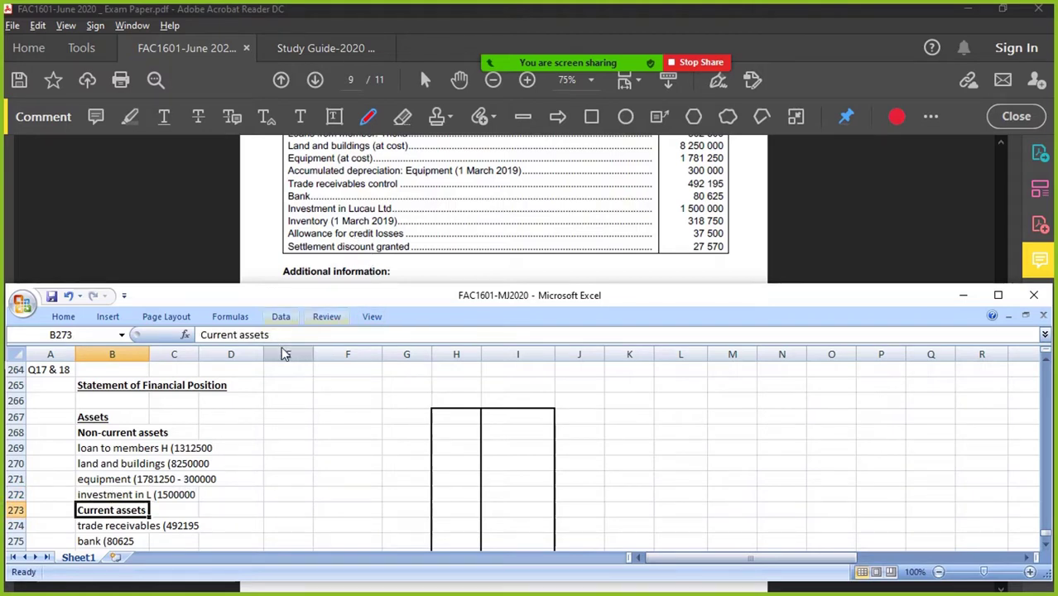
# Add an 'inventory (*closing stock' line in B276 below bank.
pyautogui.scroll(-2, 157, 497)
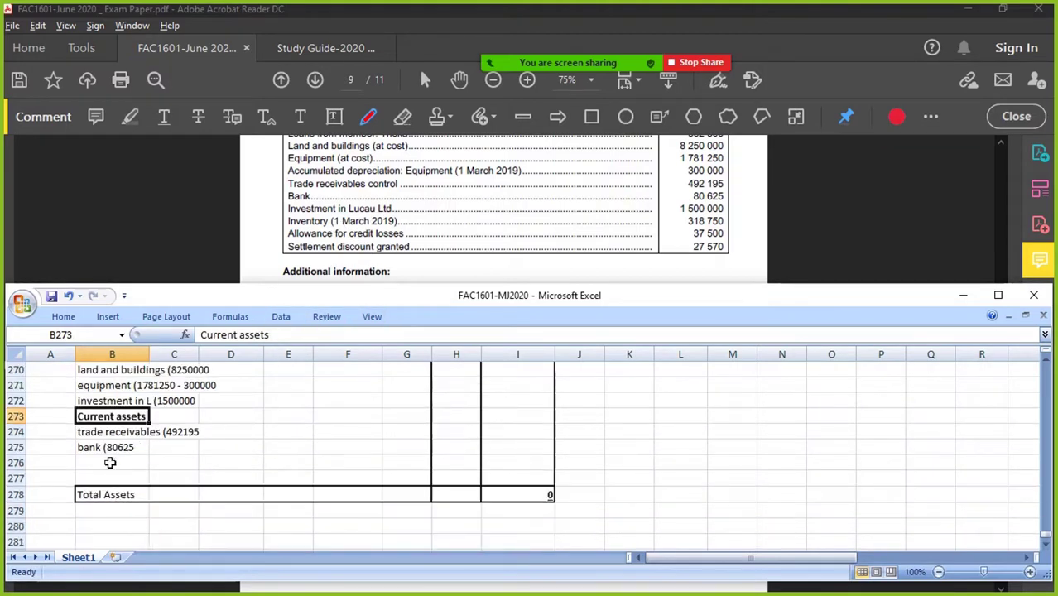
pyautogui.click(110, 462)
pyautogui.write('invento')
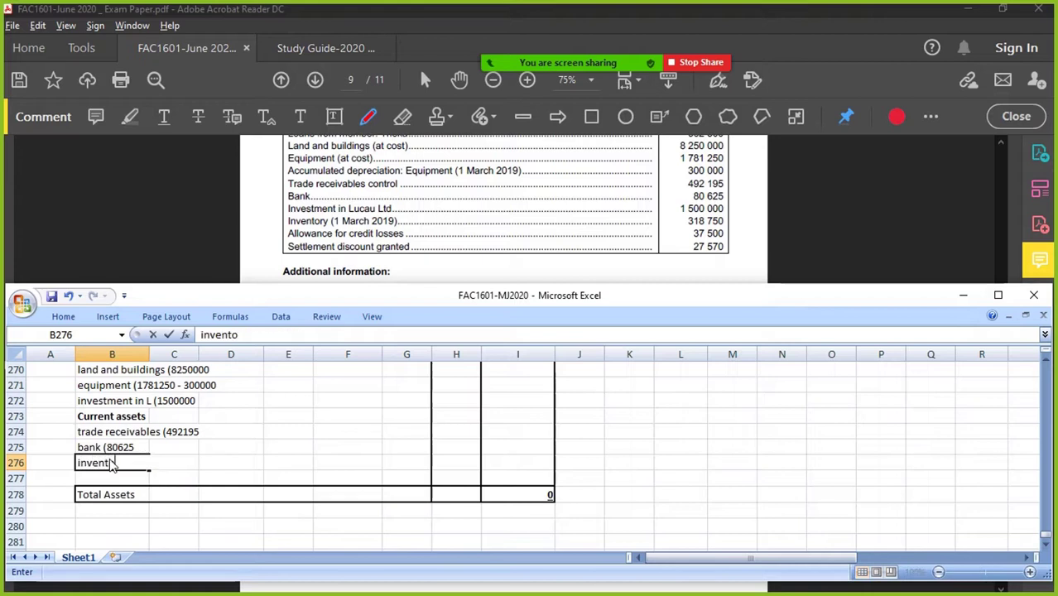
pyautogui.write('ry (*closing stock')
pyautogui.press('Return')
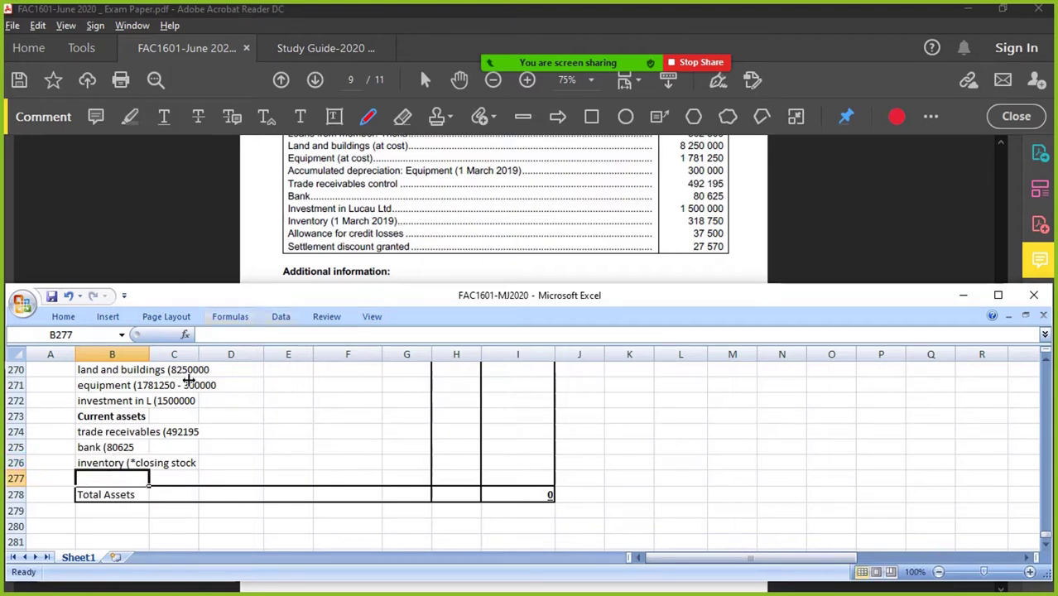
# Deduct the 37500 allowance from the trade receivables entry.
pyautogui.click(105, 432)
pyautogui.press('F2')
pyautogui.write('-')
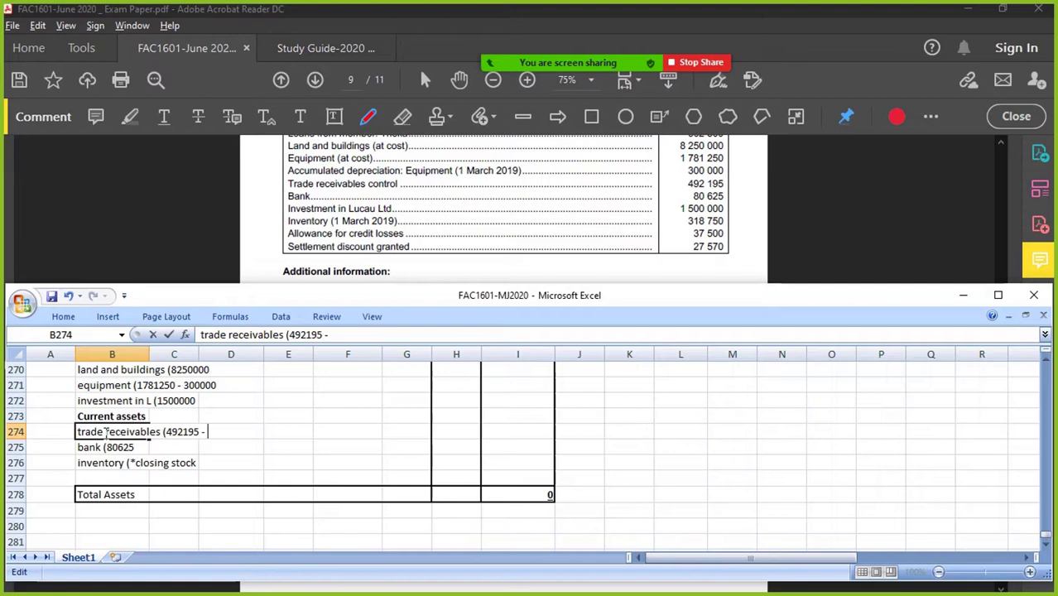
pyautogui.write(' 37500')
pyautogui.press('Return')
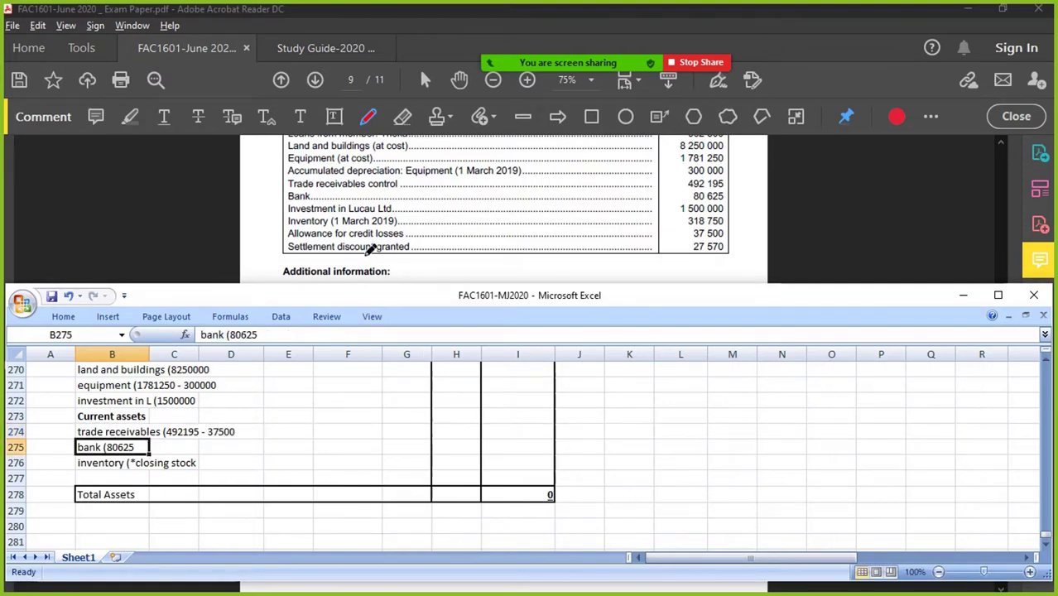
# Extend the B271 equipment working with (1781250 - 300000) x 20% depreciation.
pyautogui.scroll(-5, 466, 236)
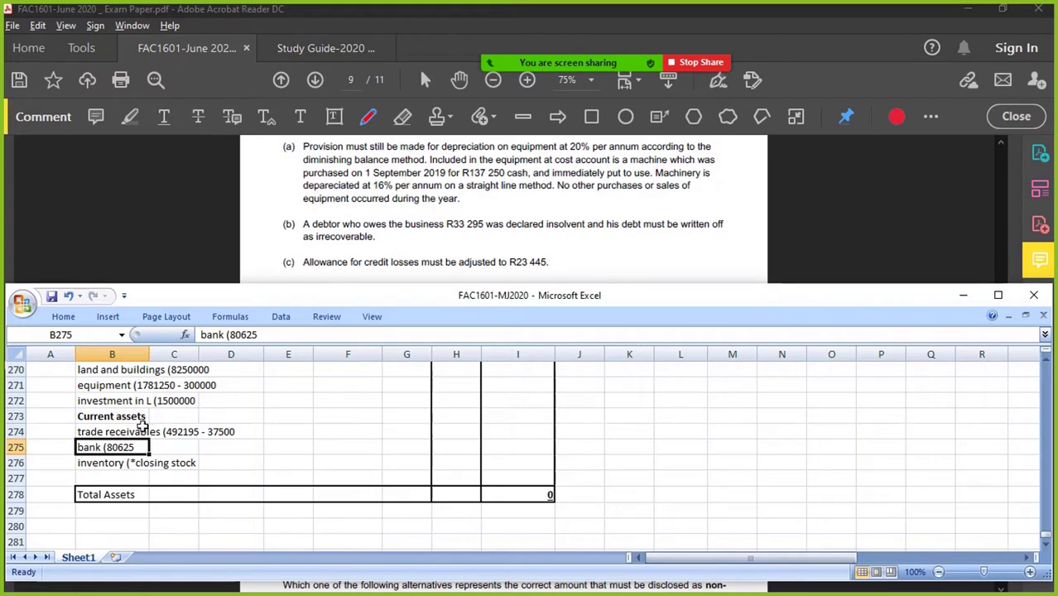
pyautogui.scroll(2, 143, 426)
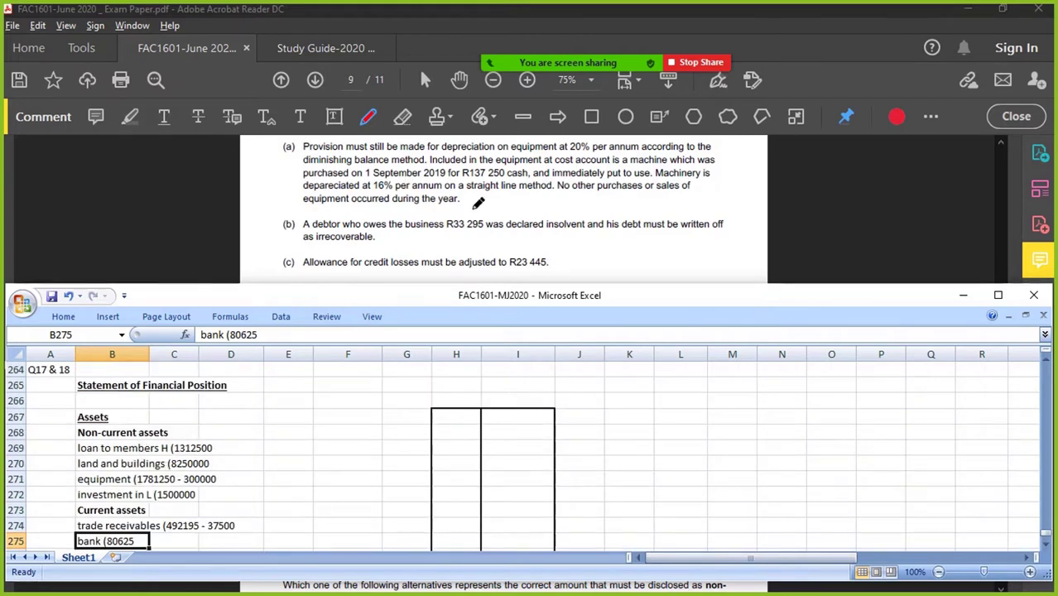
pyautogui.click(110, 480)
pyautogui.click(359, 334)
pyautogui.write(')')
pyautogui.moveTo(257, 334); pyautogui.dragTo(373, 334)
pyautogui.hotkey('ctrl', 'c')
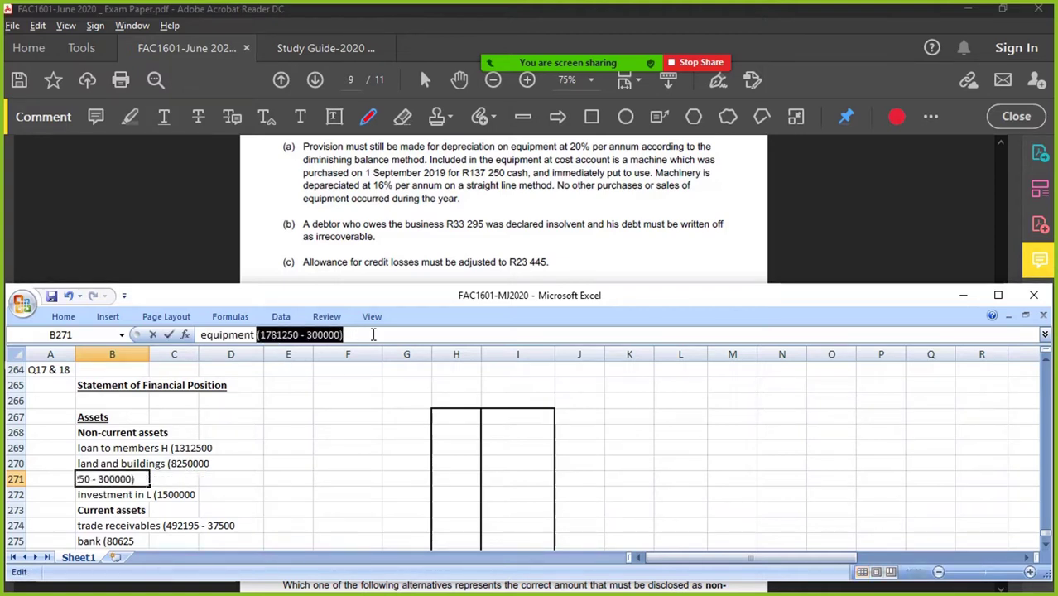
pyautogui.click(373, 334)
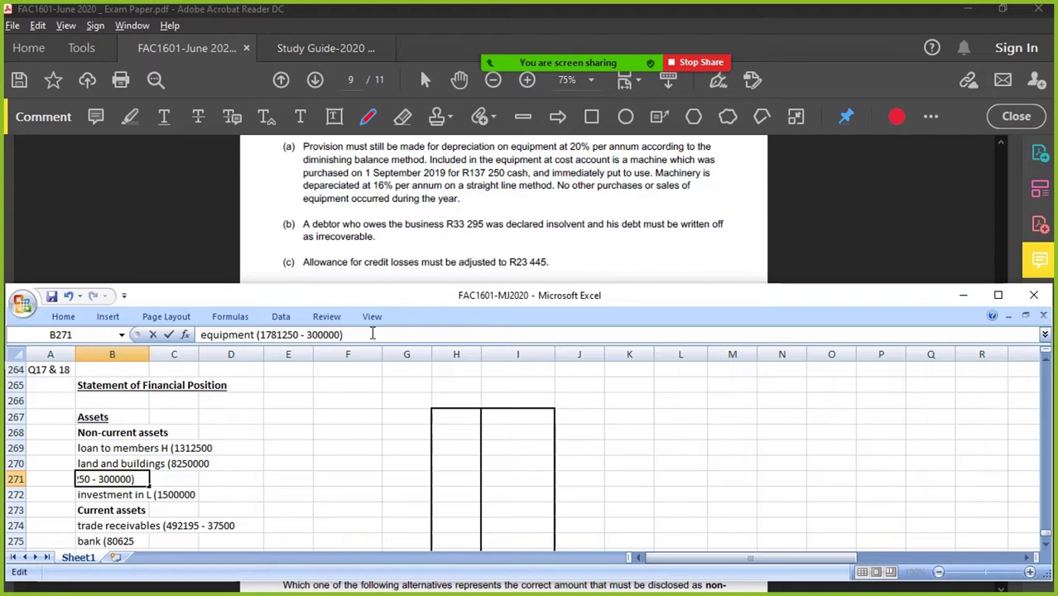
pyautogui.hotkey('ctrl', 'v')
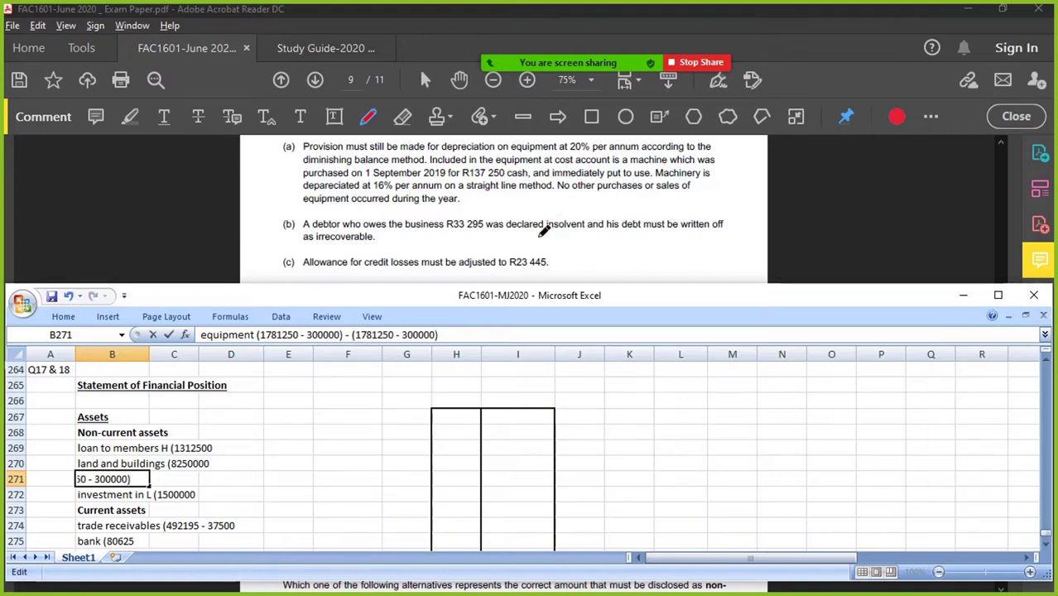
pyautogui.write('x 20%')
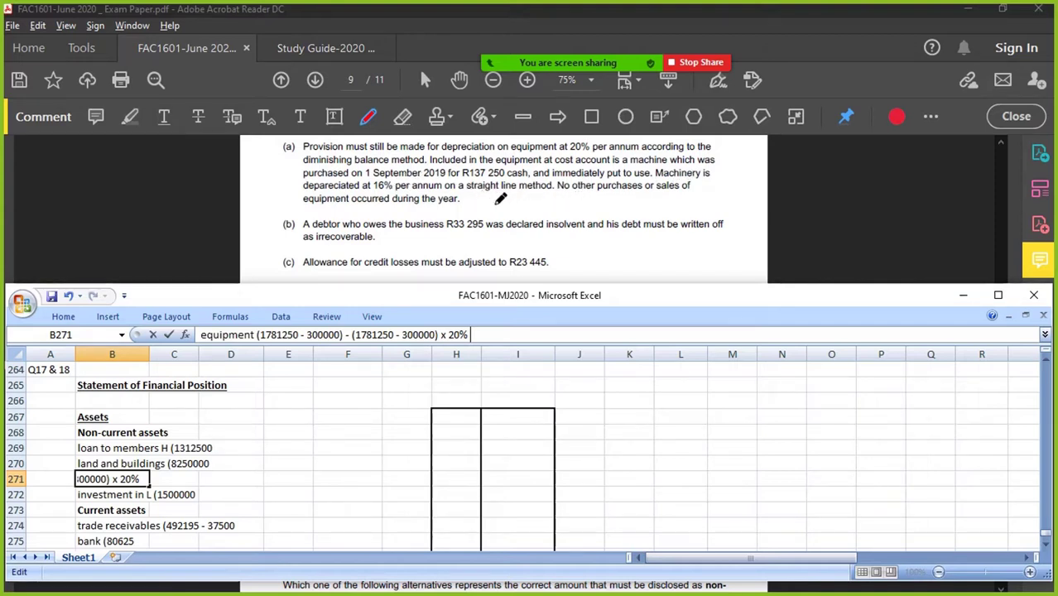
# Commit the equipment working and colour its 1781250 cost figure red.
pyautogui.press('Return')
pyautogui.click(515, 333)
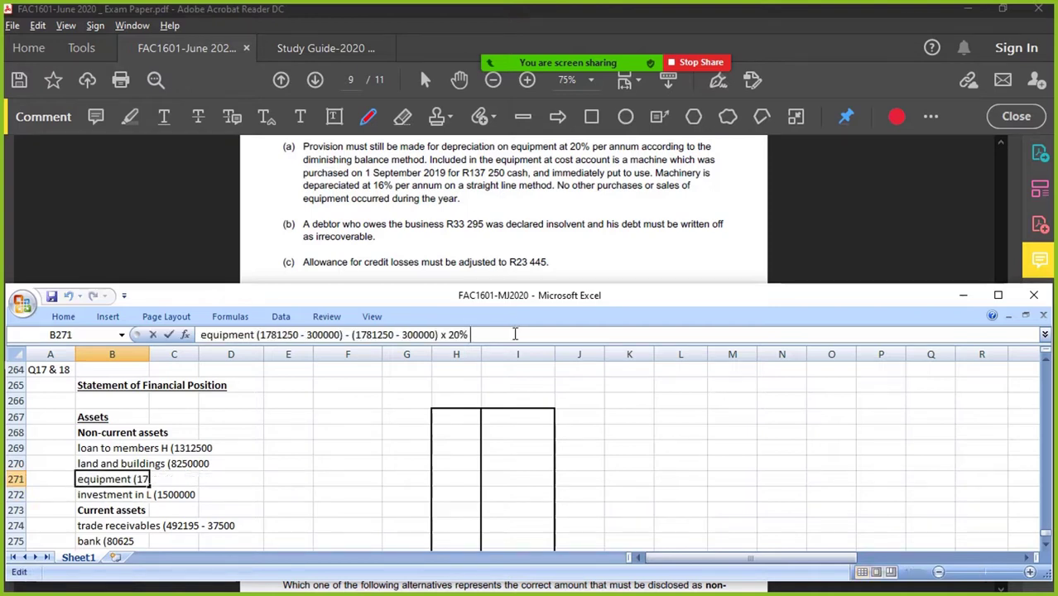
pyautogui.moveTo(354, 334); pyautogui.dragTo(395, 334)
pyautogui.click(370, 335)
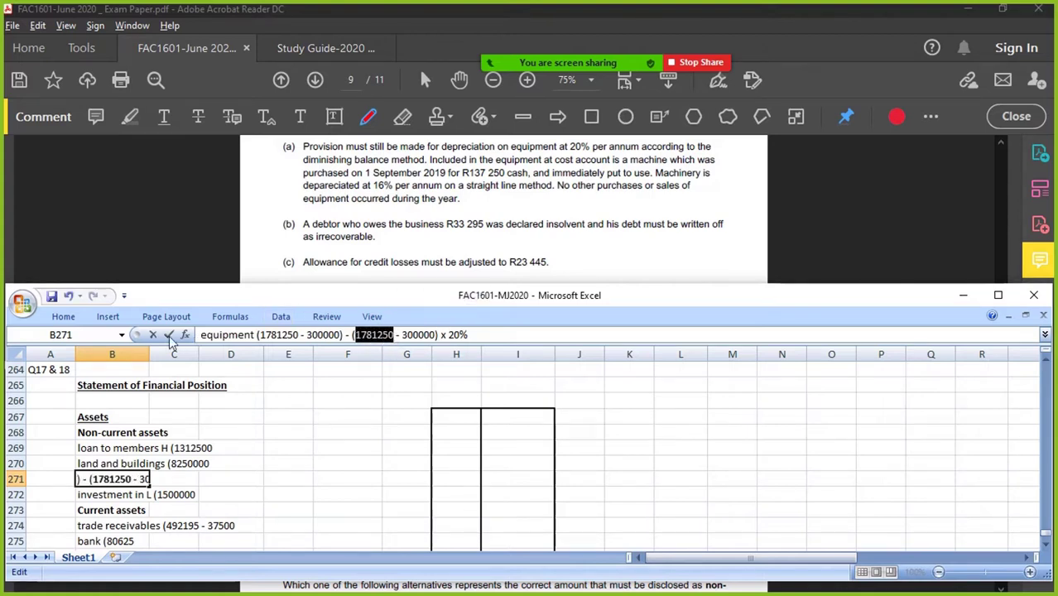
pyautogui.click(66, 320)
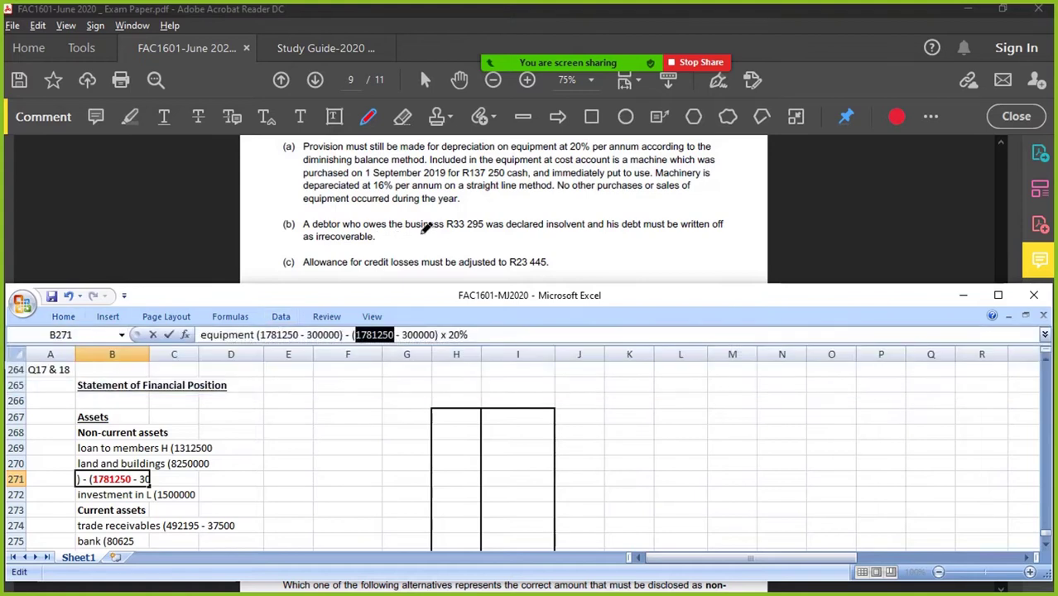
pyautogui.scroll(8, 445, 231)
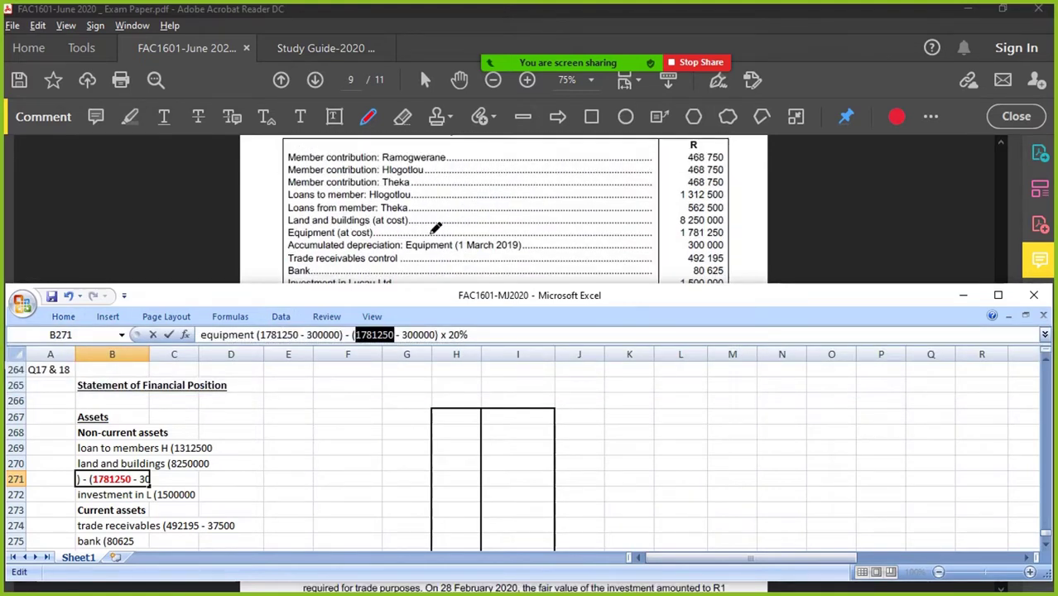
pyautogui.scroll(1, 414, 229)
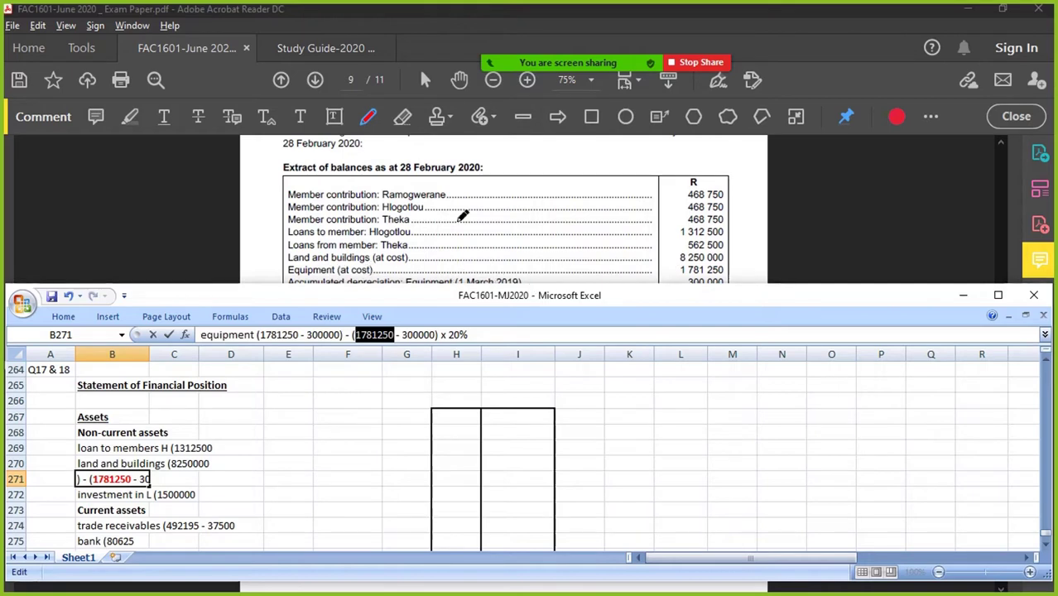
pyautogui.scroll(-6, 426, 215)
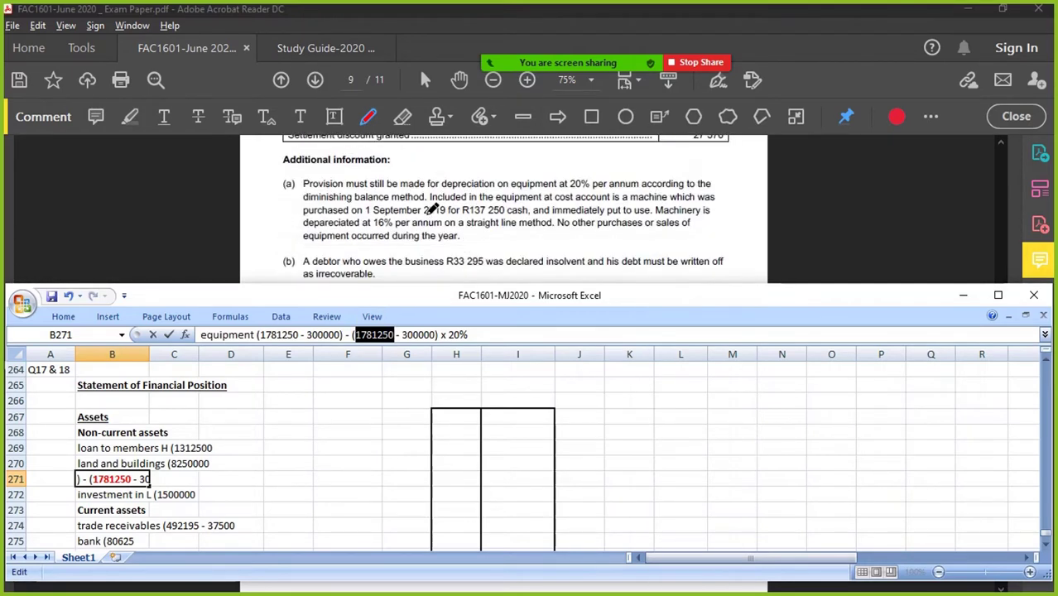
pyautogui.scroll(-1, 448, 209)
pyautogui.scroll(1, 518, 193)
# Change the cost to (1781250 - 137250), excluding the machine from the 20% base.
pyautogui.click(356, 335)
pyautogui.write('(')
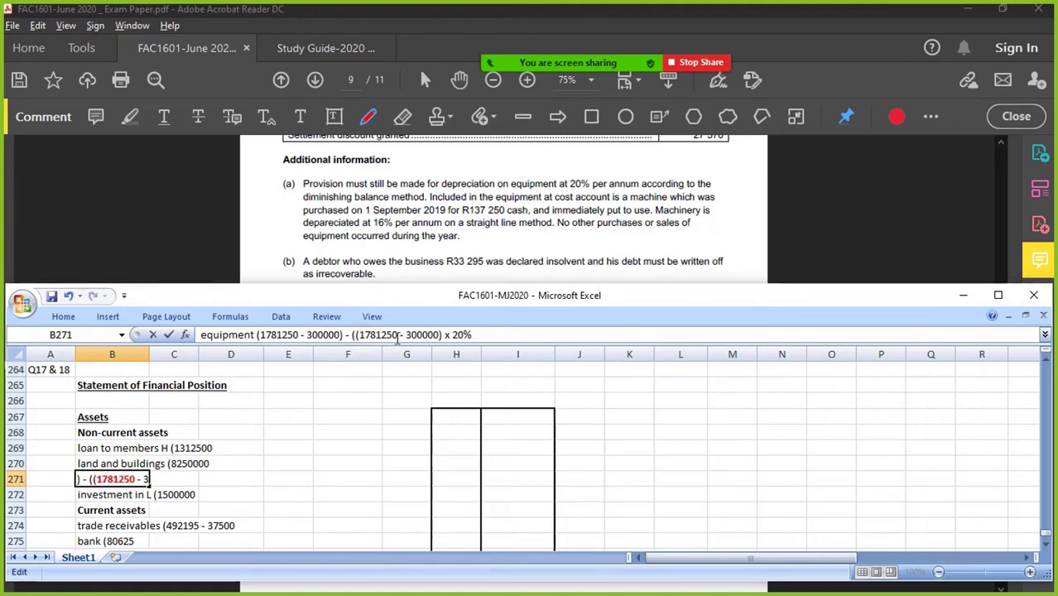
pyautogui.click(399, 334)
pyautogui.write('- 13')
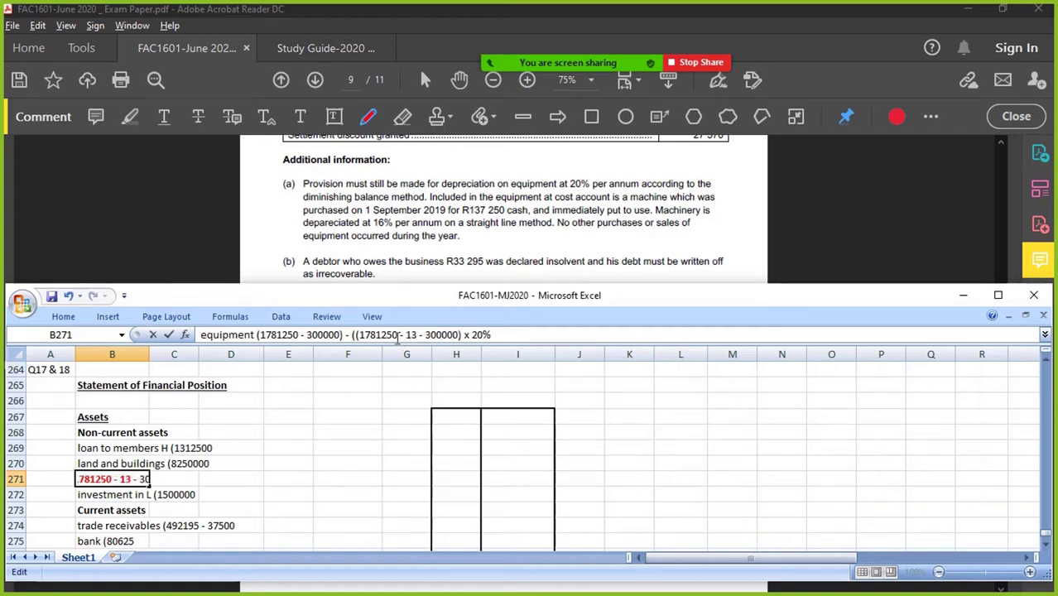
pyautogui.write('7')
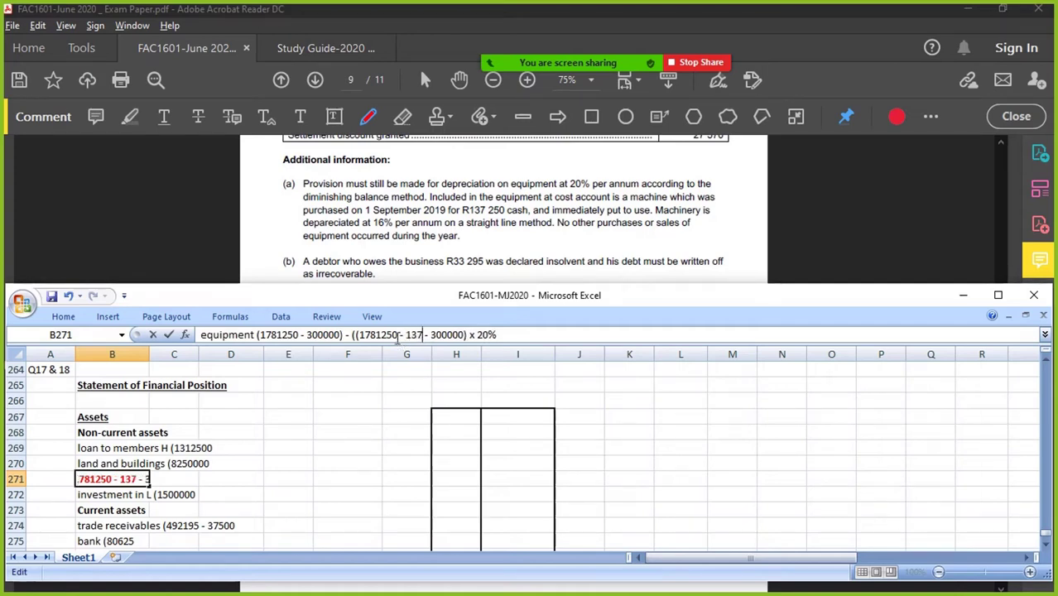
pyautogui.write('250)')
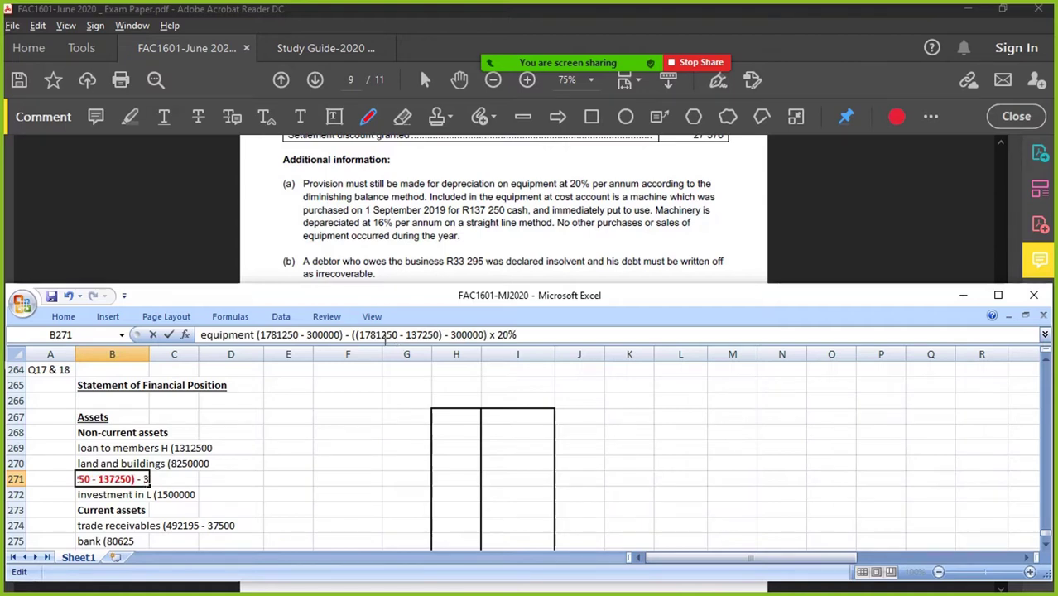
pyautogui.moveTo(359, 334); pyautogui.dragTo(444, 337)
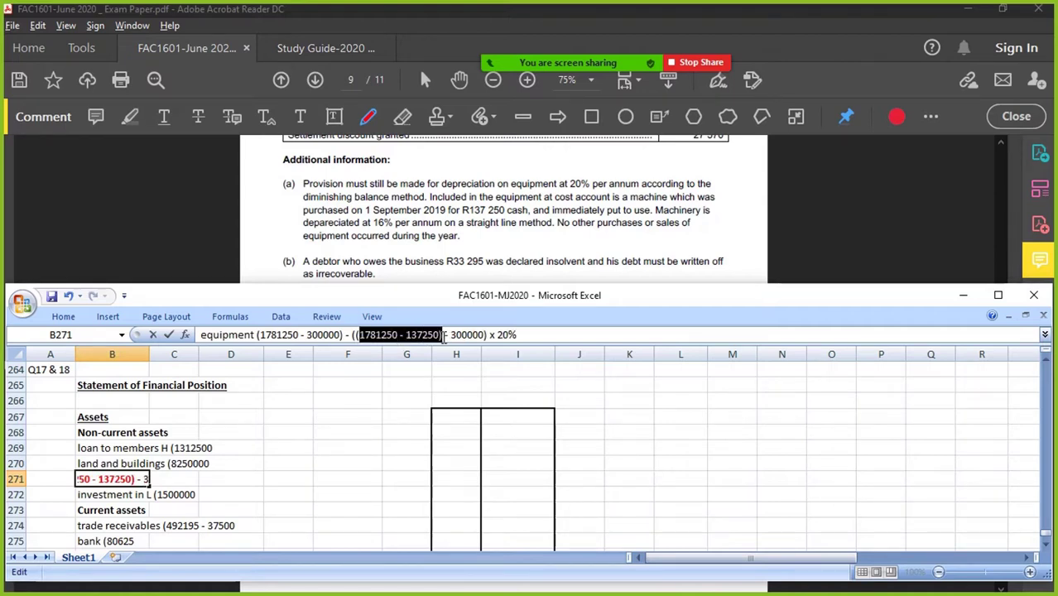
pyautogui.click(453, 338)
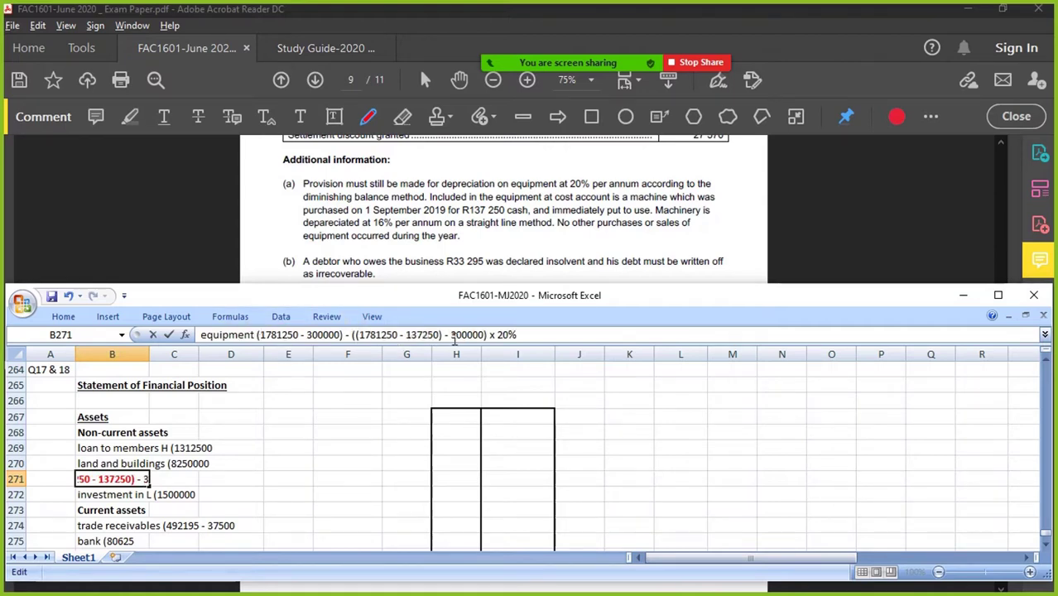
# Append the machine's depreciation term '(137250 x 16% x' to the working.
pyautogui.doubleClick(464, 335)
pyautogui.click(536, 334)
pyautogui.moveTo(405, 335); pyautogui.dragTo(440, 335)
pyautogui.click(553, 334)
pyautogui.write('(137250 x ')
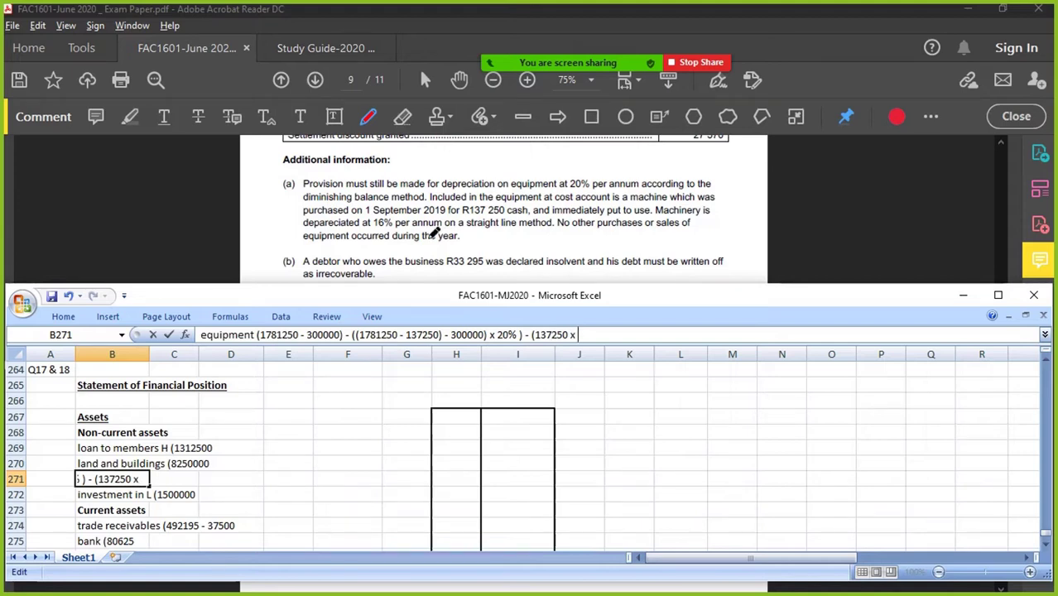
pyautogui.write('16% x')
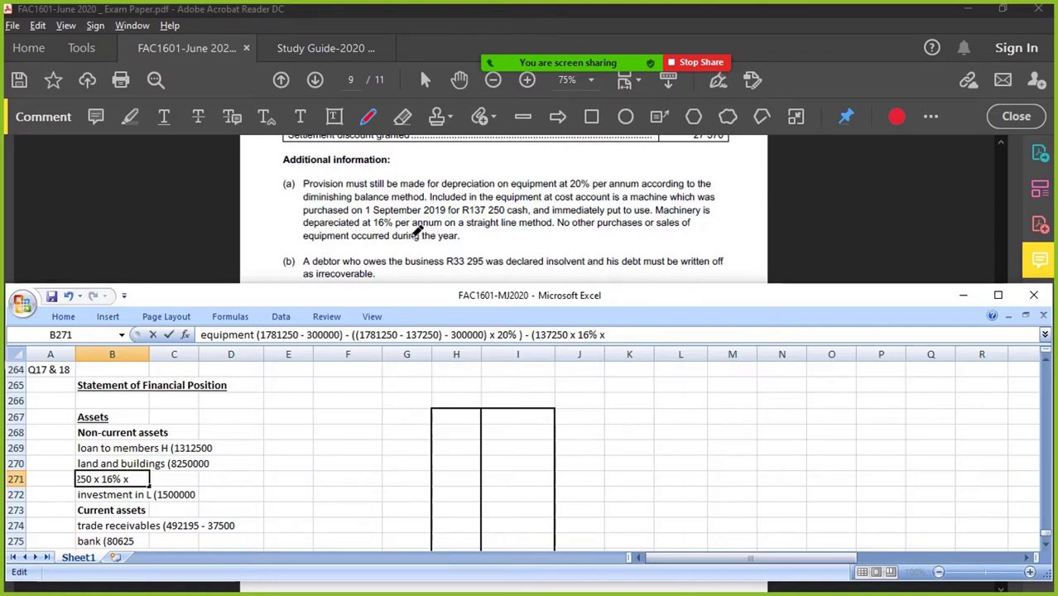
pyautogui.scroll(10, 419, 232)
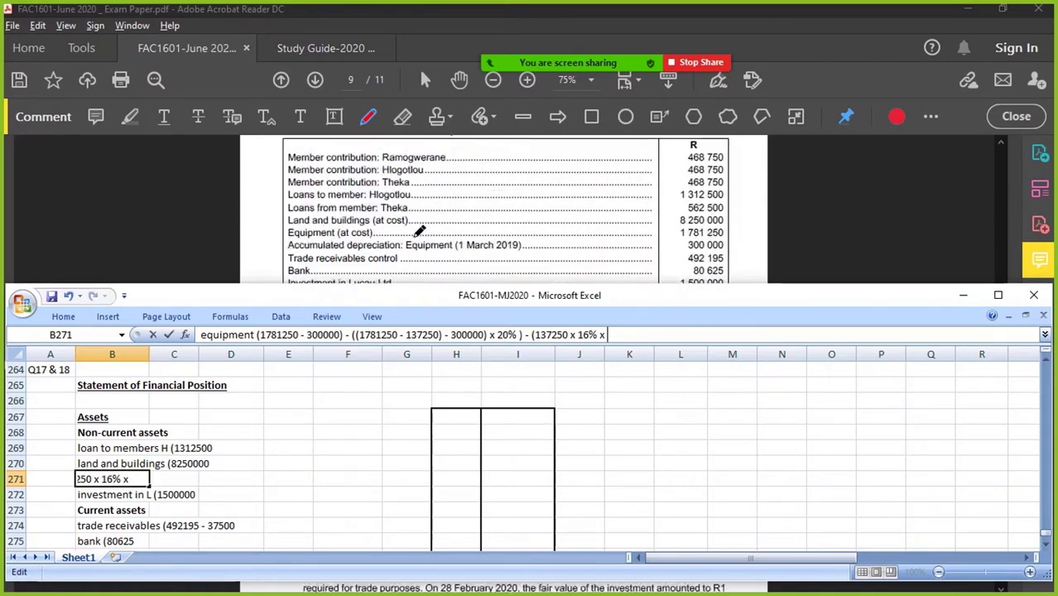
pyautogui.scroll(-10, 420, 232)
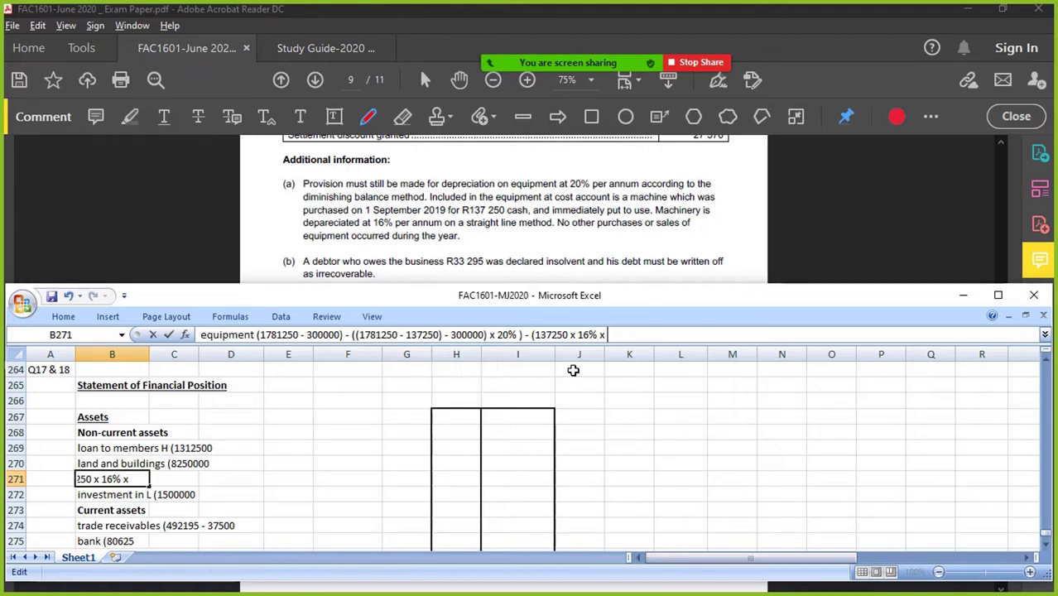
# Complete the equipment working with '6/12) =' and copy the calculation.
pyautogui.write('6/12) =')
pyautogui.moveTo(255, 334); pyautogui.dragTo(633, 335)
pyautogui.hotkey('ctrl', 'c')
pyautogui.press('Return')
# Paste the calculation into H271 as a formula, replacing x with * signs.
pyautogui.press('Up')
pyautogui.press('Right')
pyautogui.press('Right')
pyautogui.press('Right')
pyautogui.press('Right')
pyautogui.press('Right')
pyautogui.press('Right')
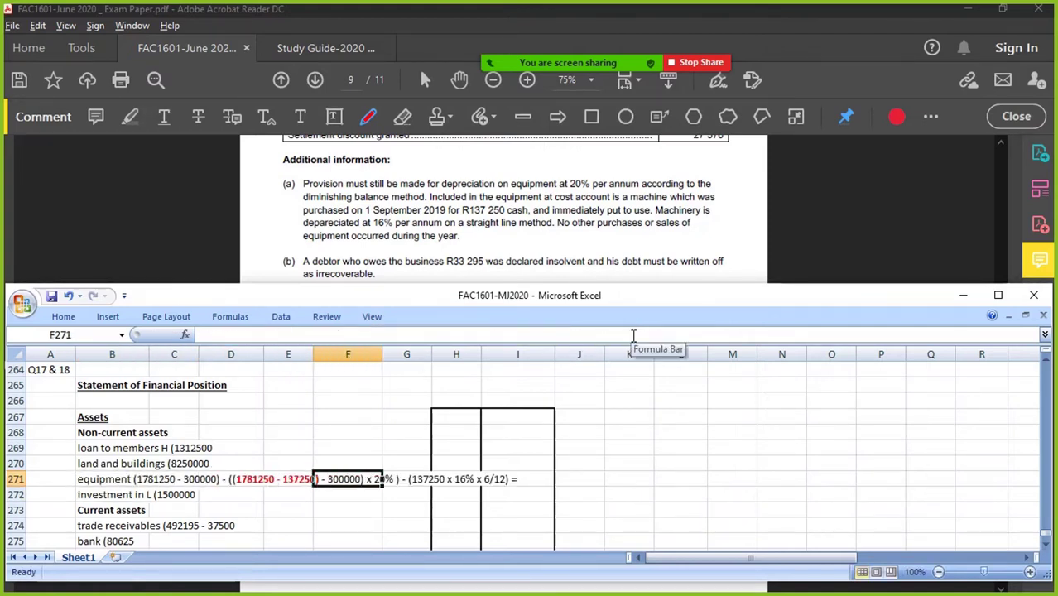
pyautogui.write('=')
pyautogui.hotkey('ctrl', 'v')
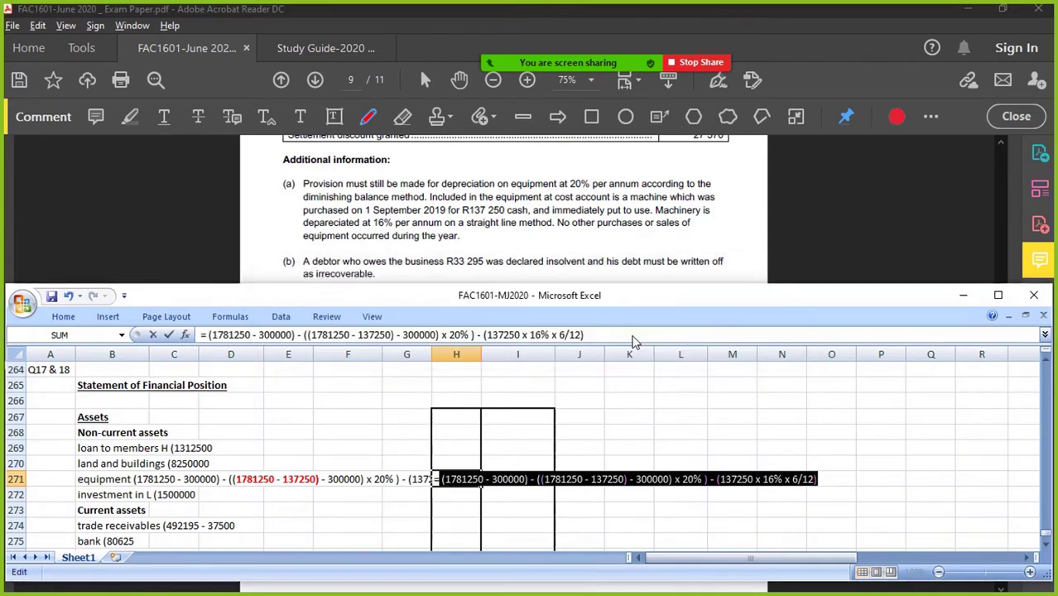
pyautogui.doubleClick(444, 334)
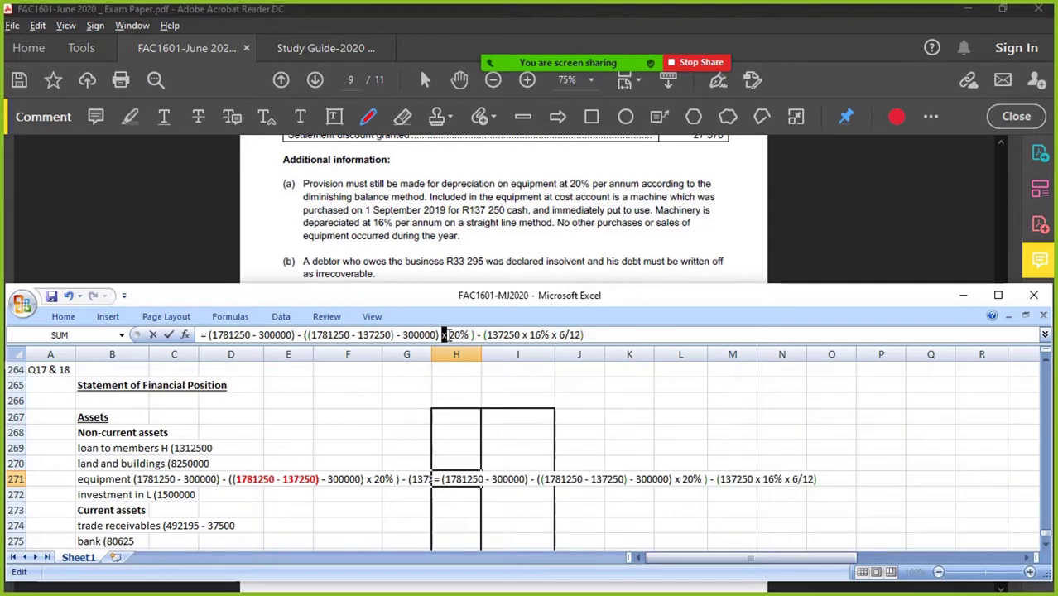
pyautogui.write('*')
pyautogui.write('*')
pyautogui.doubleClick(524, 335)
pyautogui.write('*')
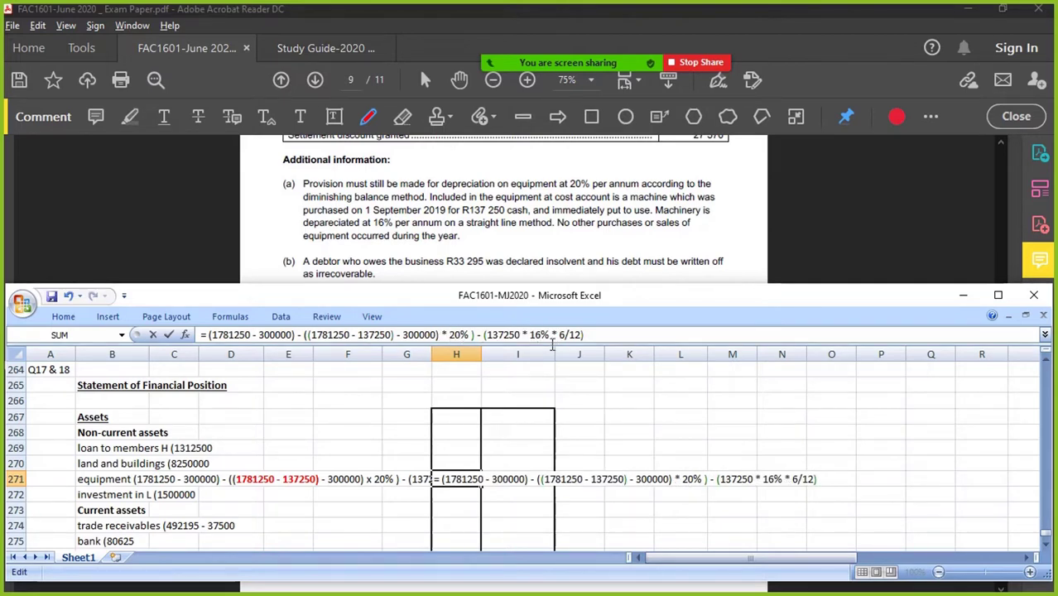
pyautogui.press('Return')
pyautogui.press('Return')
# Rewrite the H271 rates as decimals 0,2 and 0,16 and retry the formula.
pyautogui.click(472, 335)
pyautogui.press('BackSpace')
pyautogui.press('BackSpace')
pyautogui.press('BackSpace')
pyautogui.press('BackSpace')
pyautogui.write('0,2')
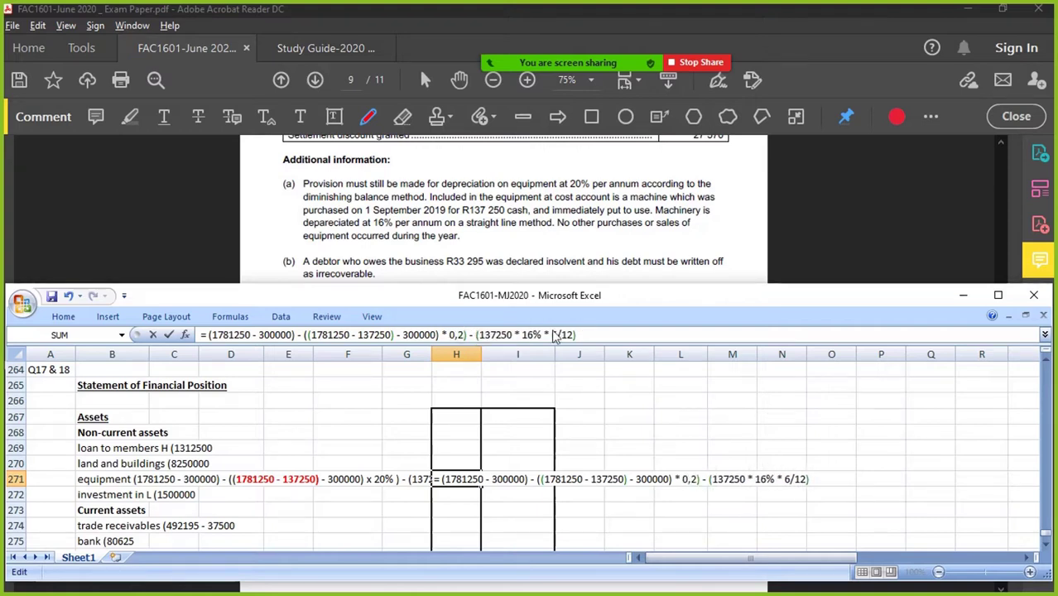
pyautogui.doubleClick(530, 335)
pyautogui.write('0,16')
pyautogui.press('Return')
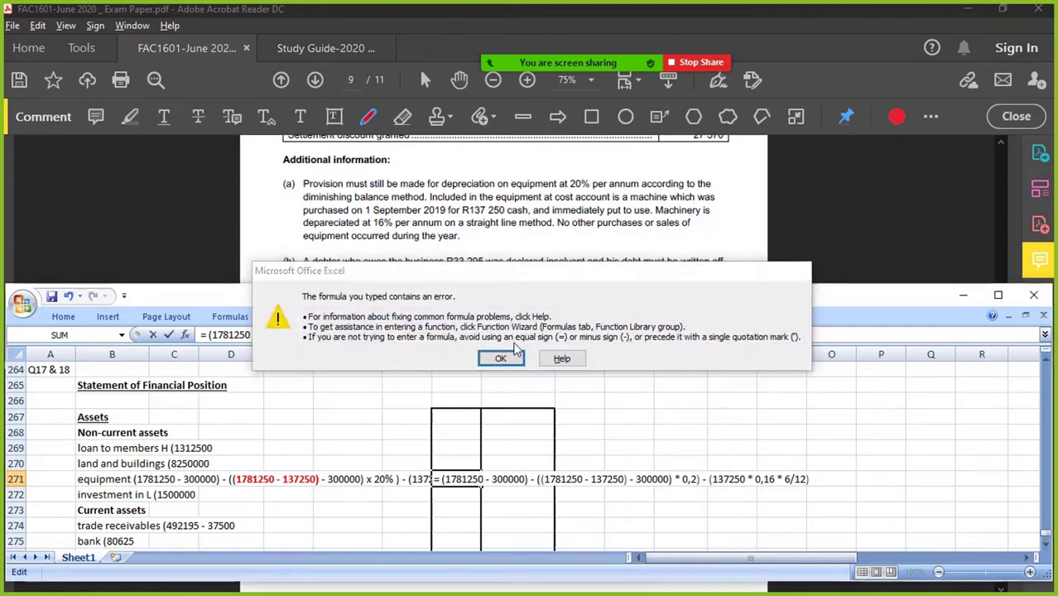
pyautogui.press('Return')
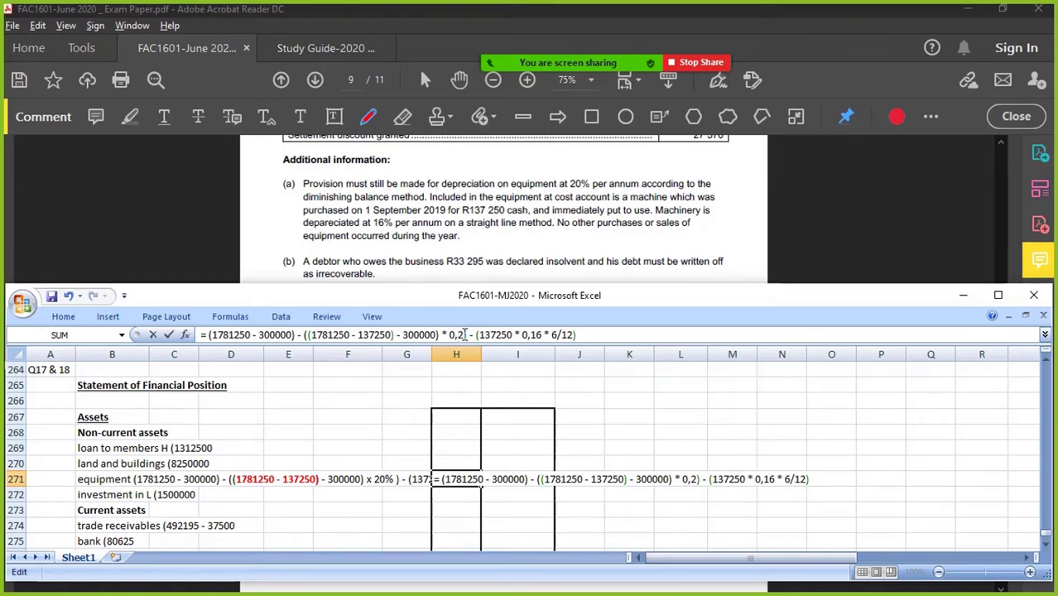
# Adjust spacing and brackets and change 0,2 to 0,20, retrying the H271 formula.
pyautogui.press('BackSpace')
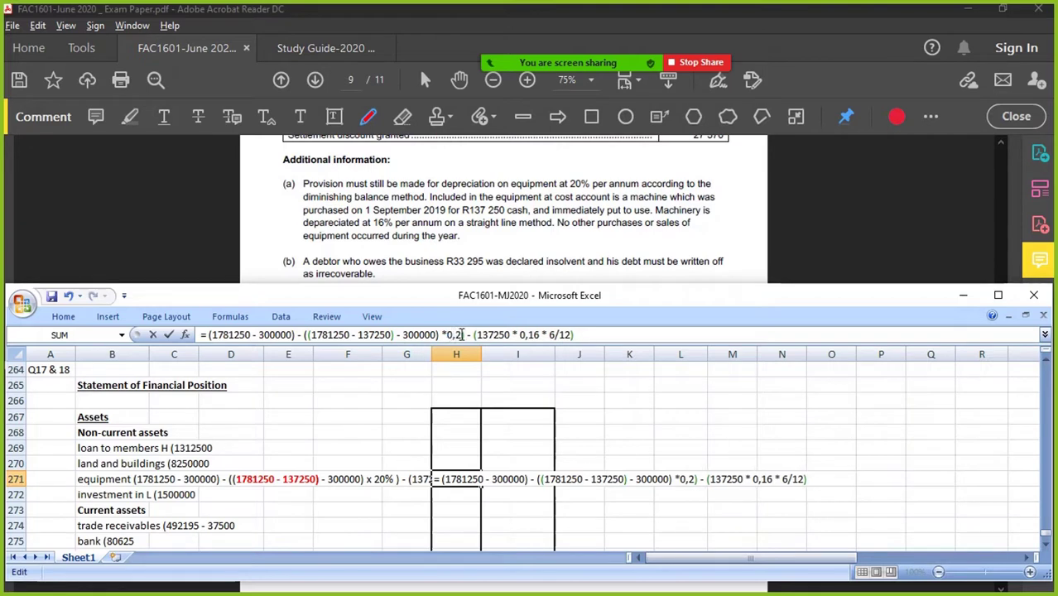
pyautogui.press('Return')
pyautogui.press('Return')
pyautogui.write(')')
pyautogui.press('Return')
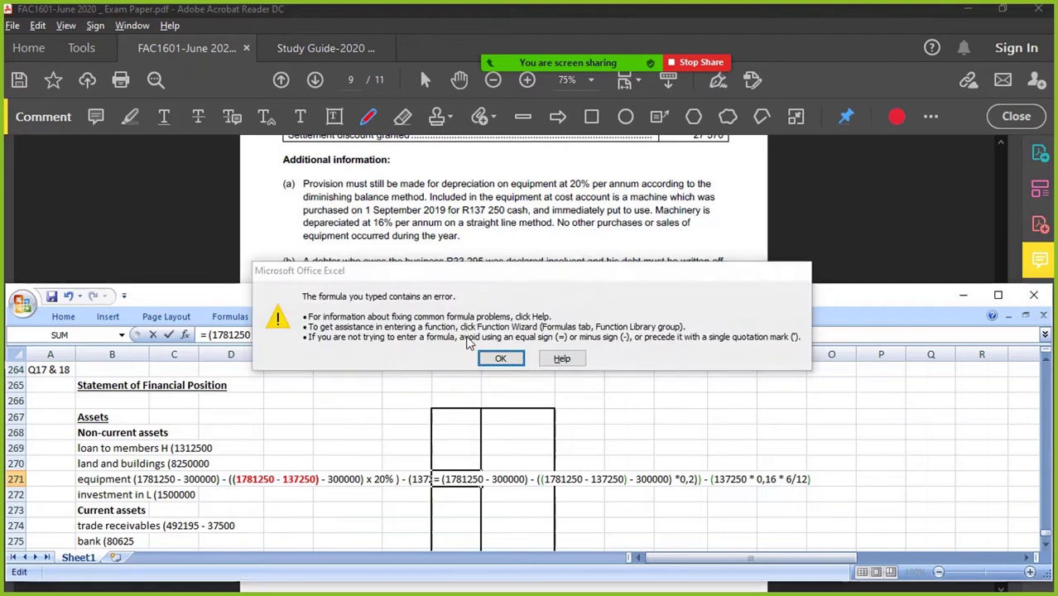
pyautogui.press('Return')
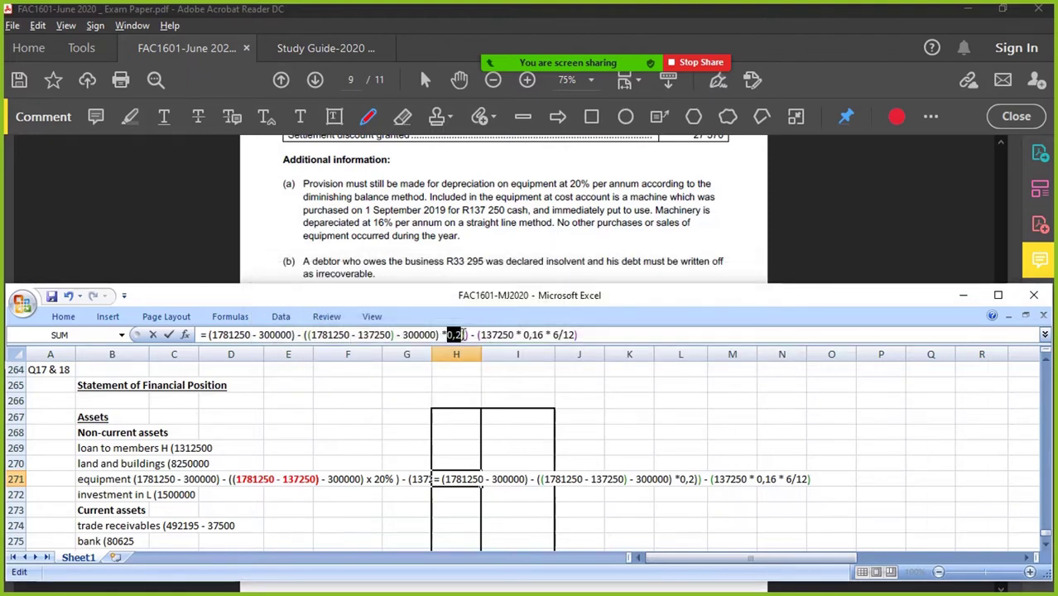
pyautogui.press('BackSpace')
pyautogui.press('BackSpace')
pyautogui.press('BackSpace')
pyautogui.write('0,20')
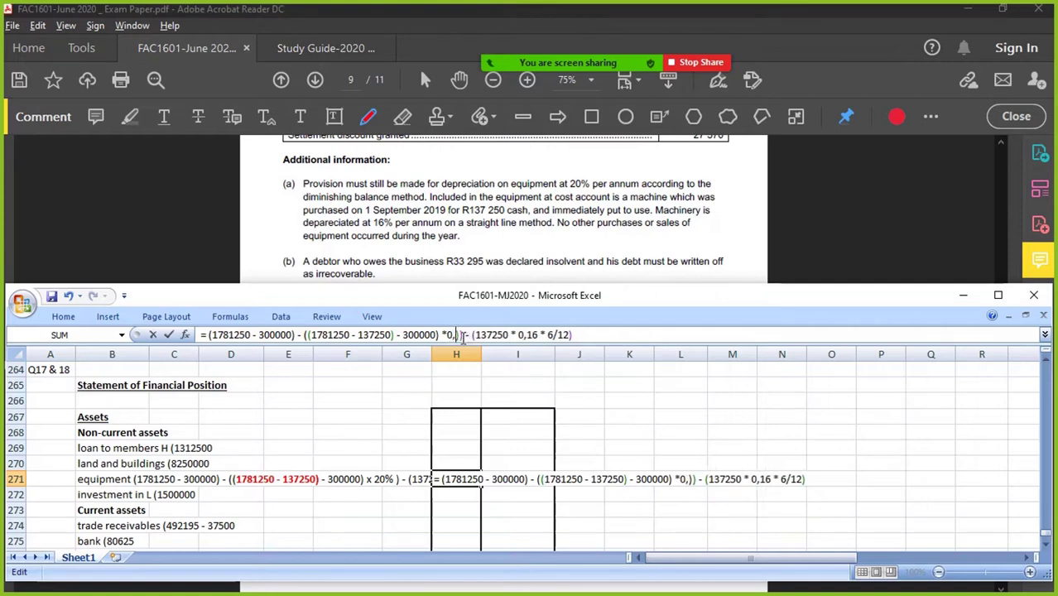
pyautogui.press('Return')
pyautogui.press('Return')
# Remove an extra closing bracket, dismiss the error, and select the faulty formula.
pyautogui.click(594, 334)
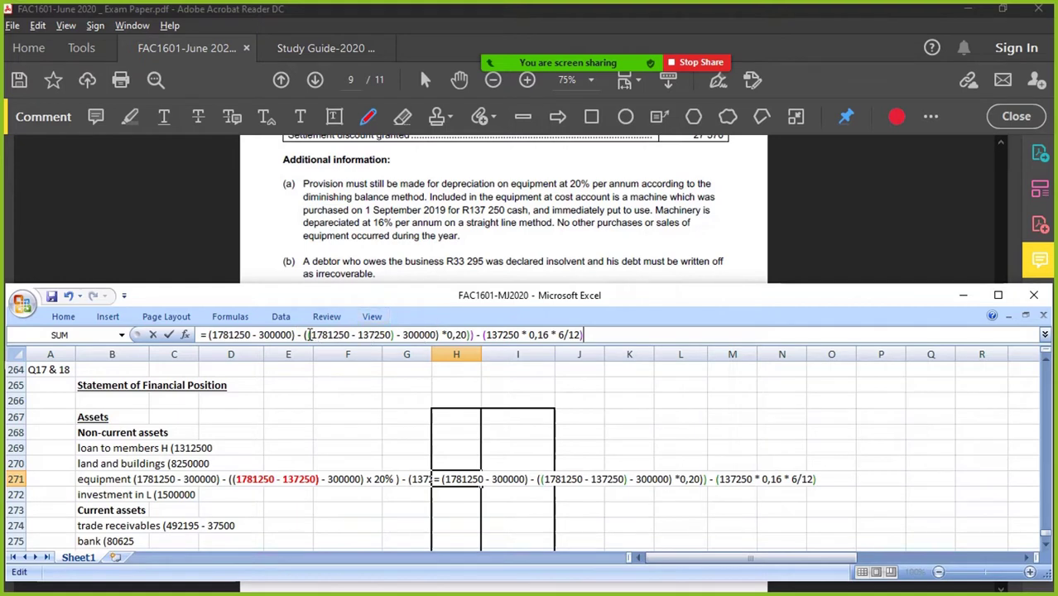
pyautogui.moveTo(308, 335); pyautogui.dragTo(443, 335)
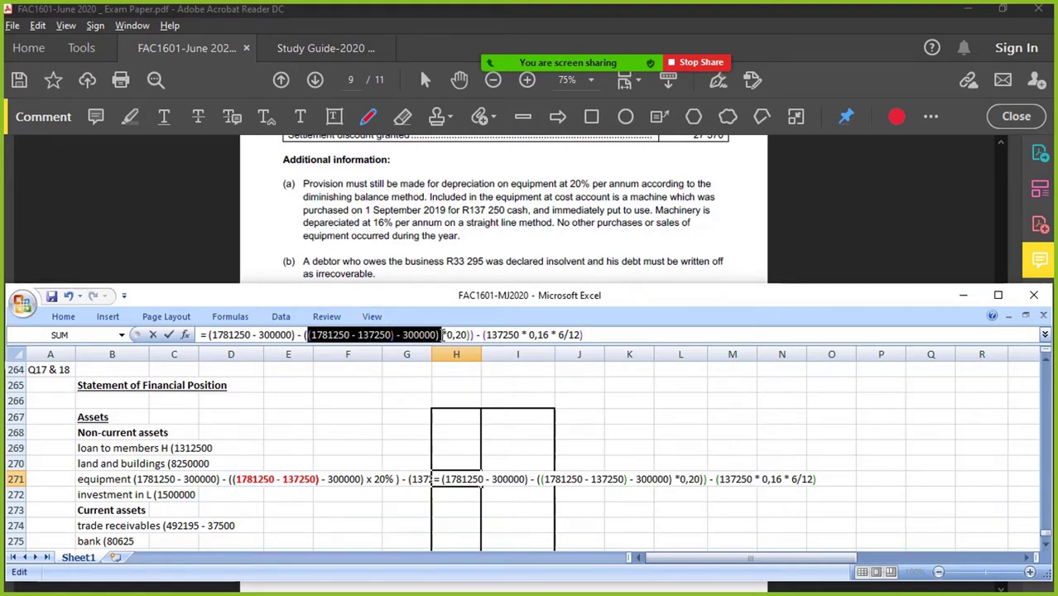
pyautogui.click(474, 335)
pyautogui.press('BackSpace')
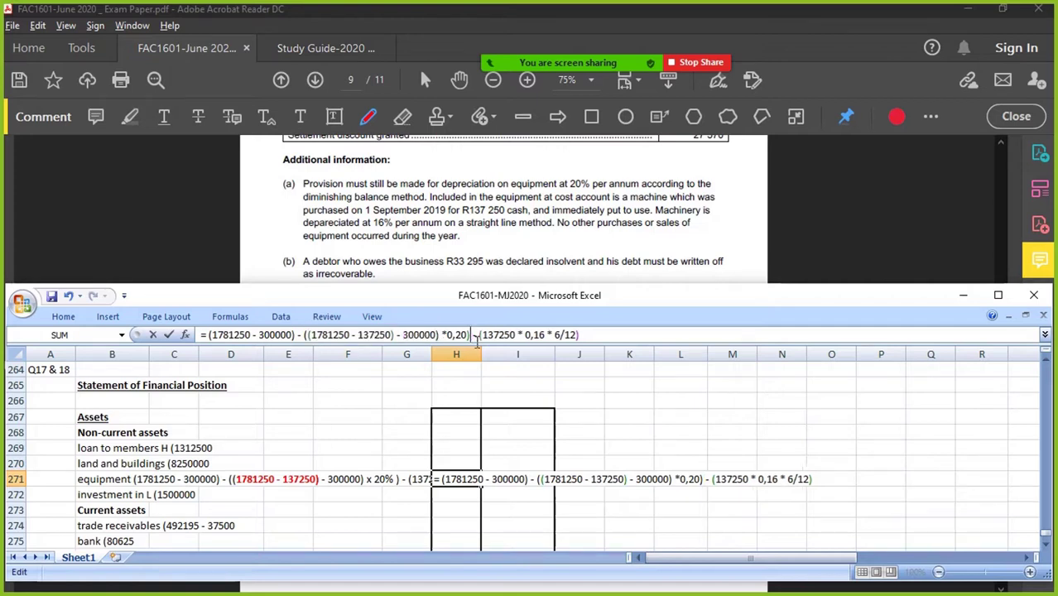
pyautogui.press('Return')
pyautogui.press('Return')
pyautogui.click(602, 336)
pyautogui.press('Return')
pyautogui.press('Return')
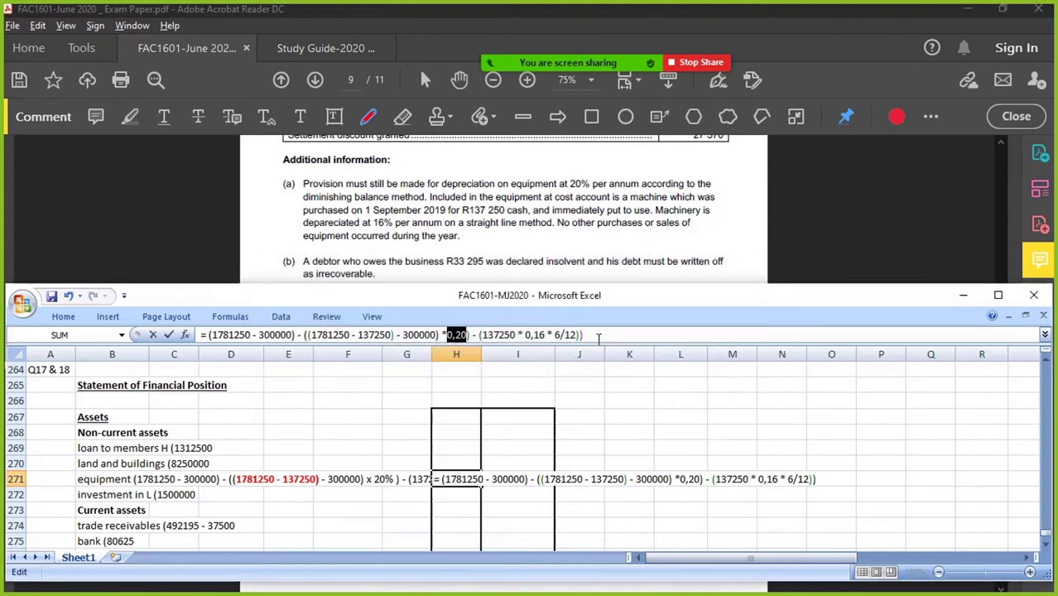
pyautogui.click(602, 335)
pyautogui.press('Return')
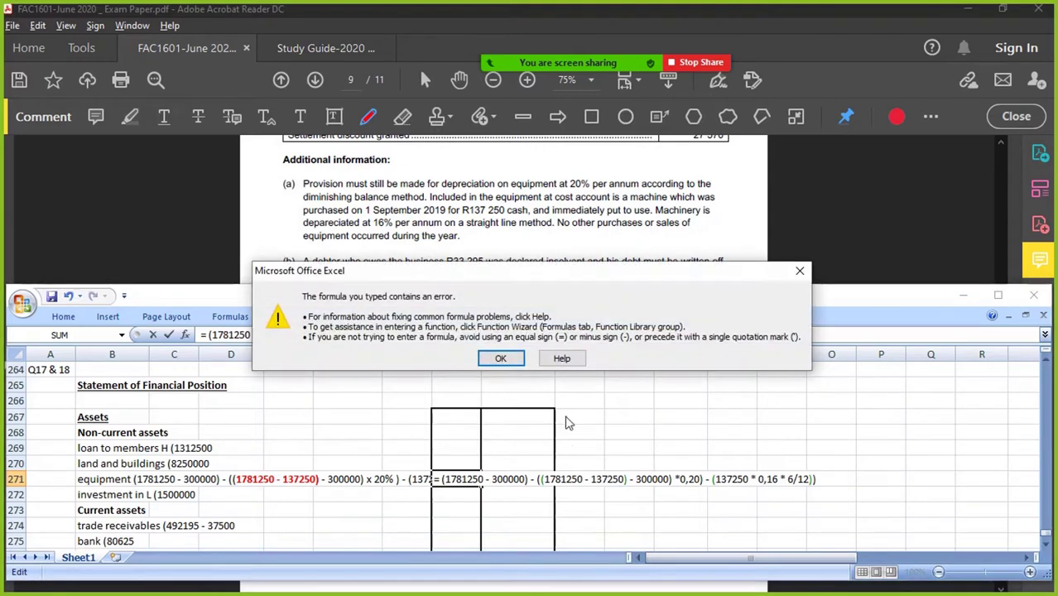
pyautogui.click(800, 272)
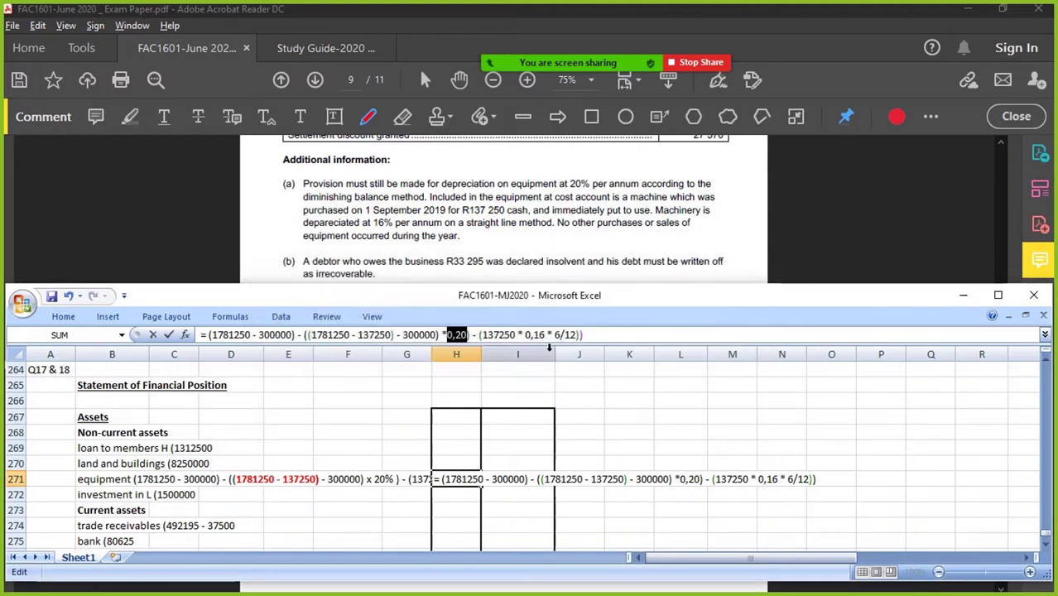
pyautogui.moveTo(603, 335); pyautogui.dragTo(201, 334)
# Clear the faulty H271 formula and copy 1781250 - 300000 from the B271 working.
pyautogui.press('BackSpace')
pyautogui.press('Return')
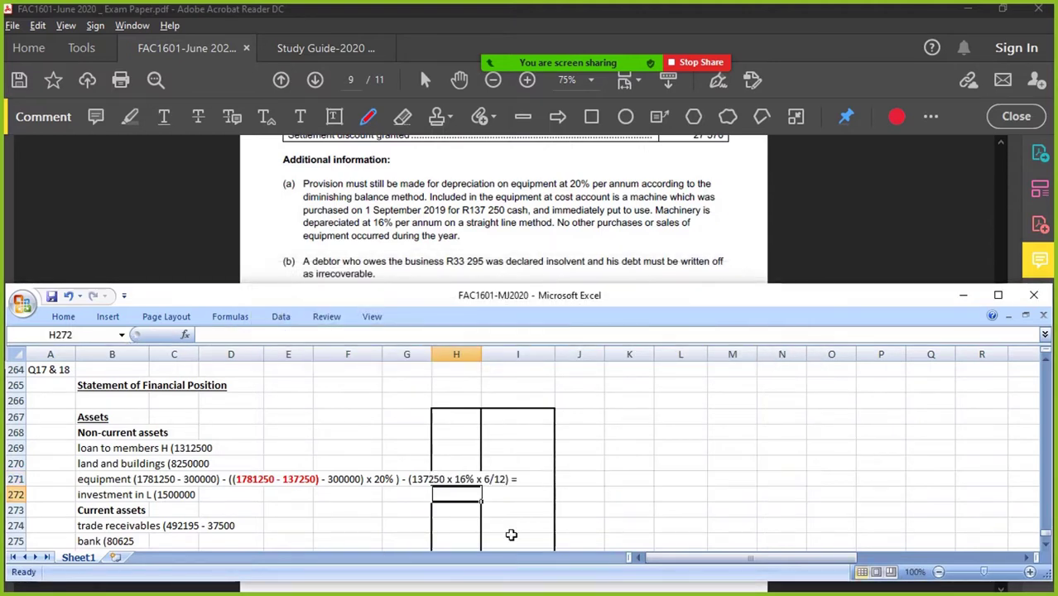
pyautogui.click(100, 478)
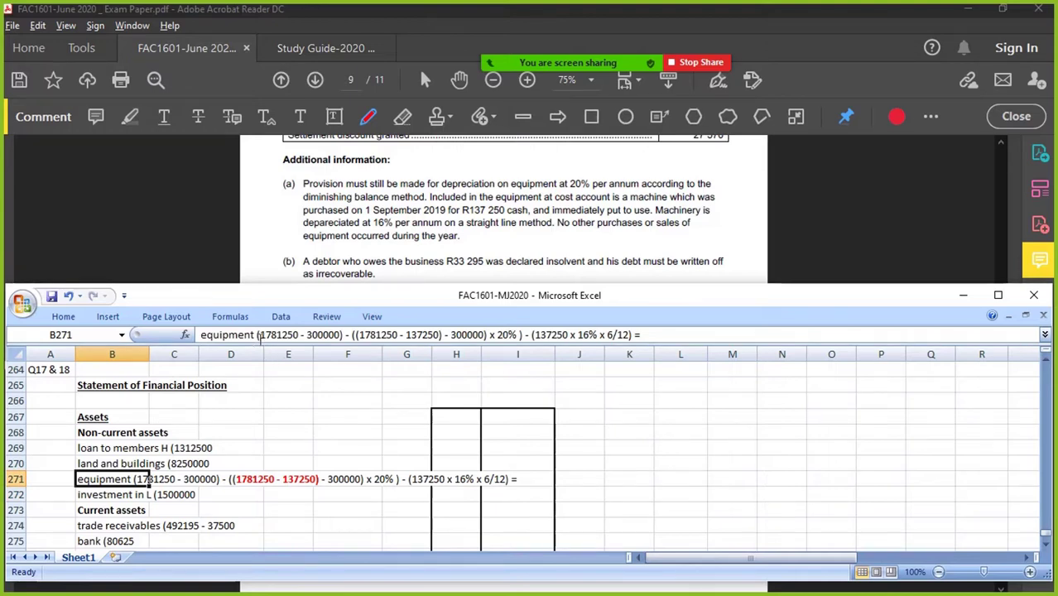
pyautogui.moveTo(260, 334); pyautogui.dragTo(341, 335)
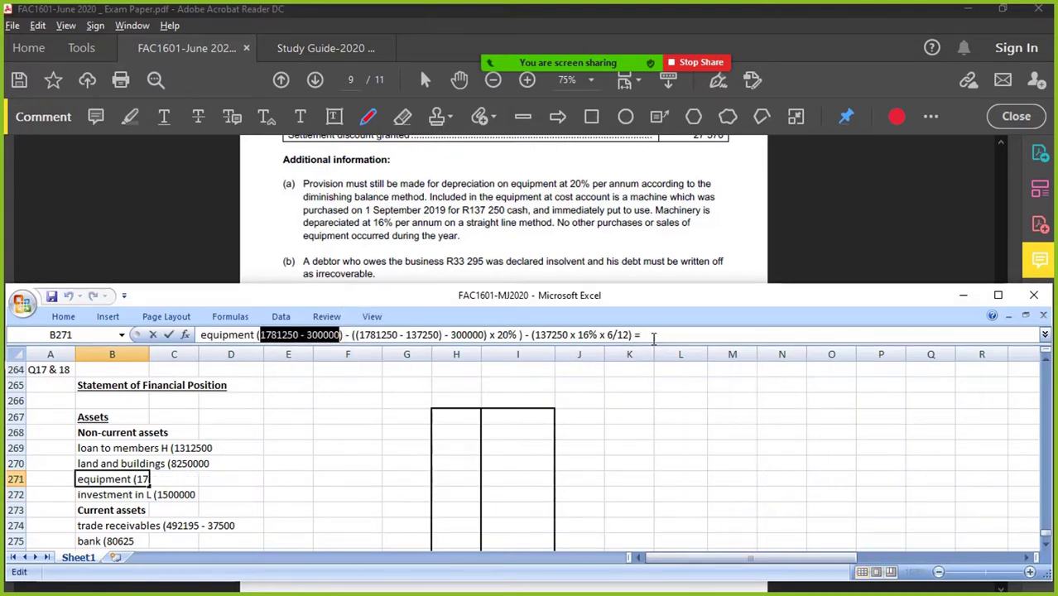
pyautogui.click(265, 336)
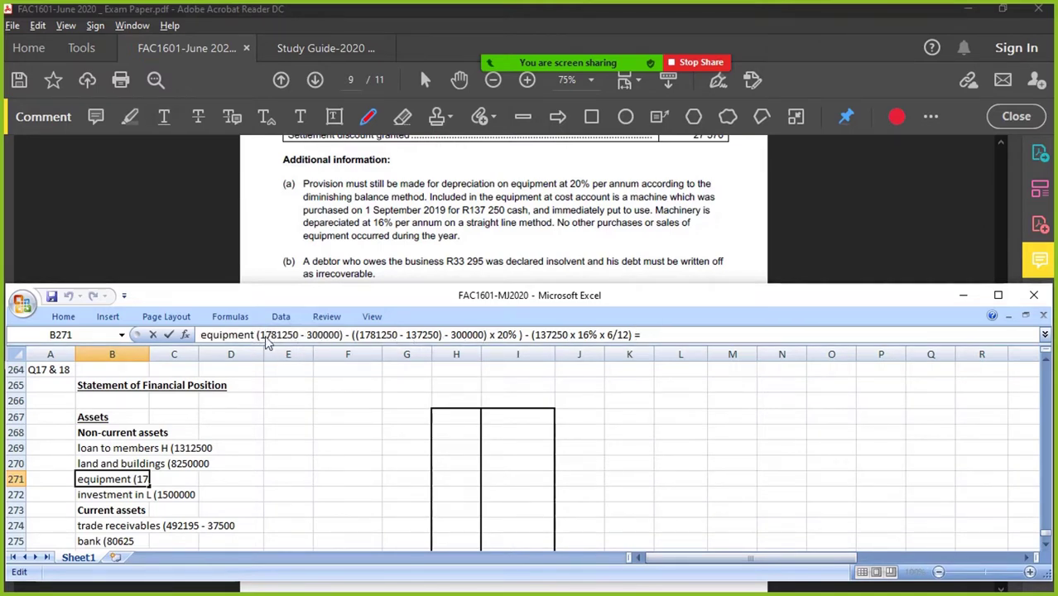
pyautogui.moveTo(261, 335); pyautogui.dragTo(340, 335)
pyautogui.hotkey('ctrl', 'c')
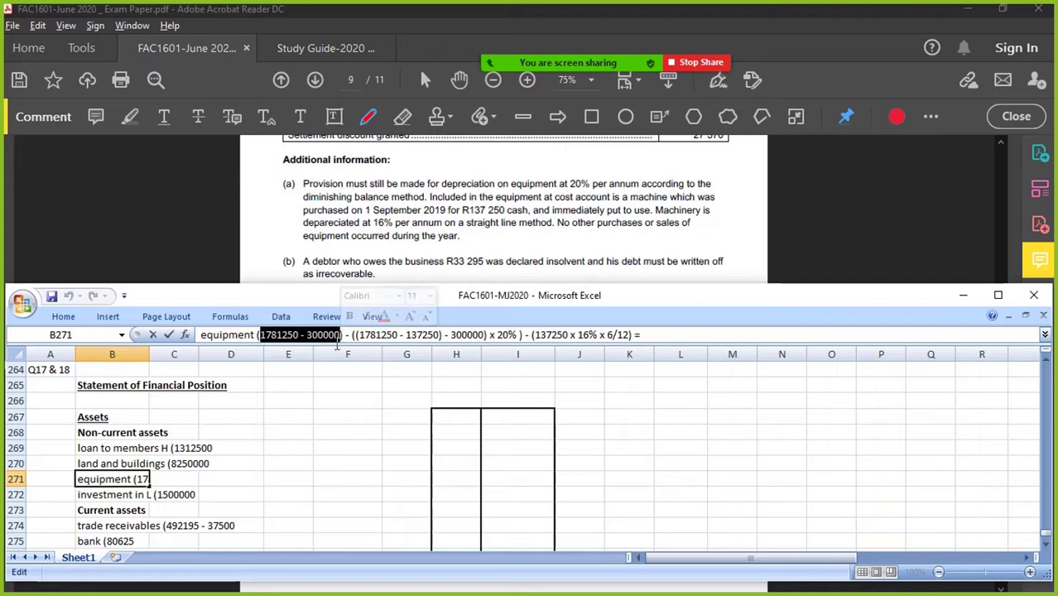
pyautogui.press('Return')
# Enter =1781250 - 300000 in L271, giving 1481250.
pyautogui.press('Right')
pyautogui.press('Right')
pyautogui.press('Right')
pyautogui.press('Right')
pyautogui.press('Right')
pyautogui.press('Right')
pyautogui.press('Right')
pyautogui.press('Right')
pyautogui.press('Right')
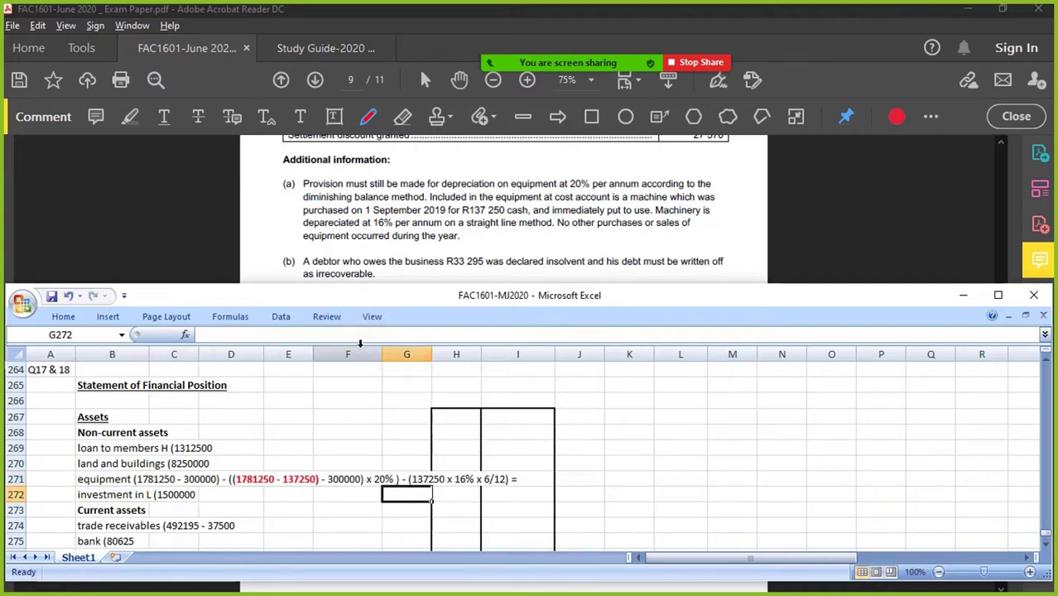
pyautogui.press('Right')
pyautogui.press('Up')
pyautogui.write('=')
pyautogui.hotkey('ctrl', 'v')
pyautogui.press('Return')
pyautogui.press('Up')
pyautogui.press('Left')
pyautogui.press('Left')
pyautogui.press('Left')
pyautogui.press('Left')
pyautogui.press('Left')
pyautogui.press('Left')
pyautogui.press('Left')
pyautogui.press('Left')
pyautogui.press('Left')
pyautogui.press('Left')
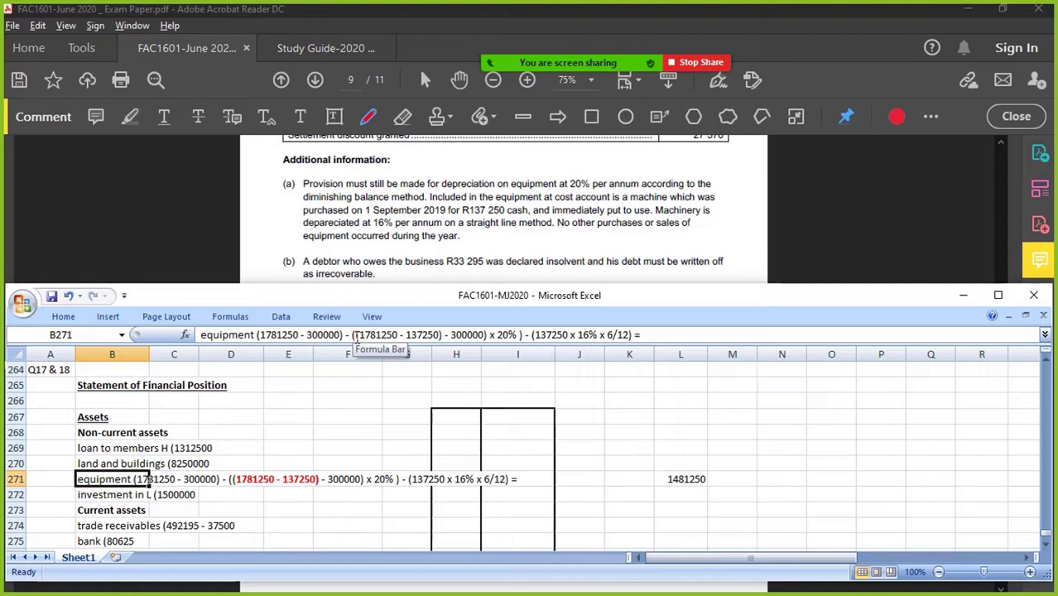
# Paste the diminishing balance working into M271 as a formula, using * and 0,2 instead of x 20%.
pyautogui.moveTo(356, 336); pyautogui.dragTo(520, 334)
pyautogui.hotkey('ctrl', 'c')
pyautogui.press('Tab')
pyautogui.press('Right')
pyautogui.press('Right')
pyautogui.press('Right')
pyautogui.press('Right')
pyautogui.press('Right')
pyautogui.press('Right')
pyautogui.press('Right')
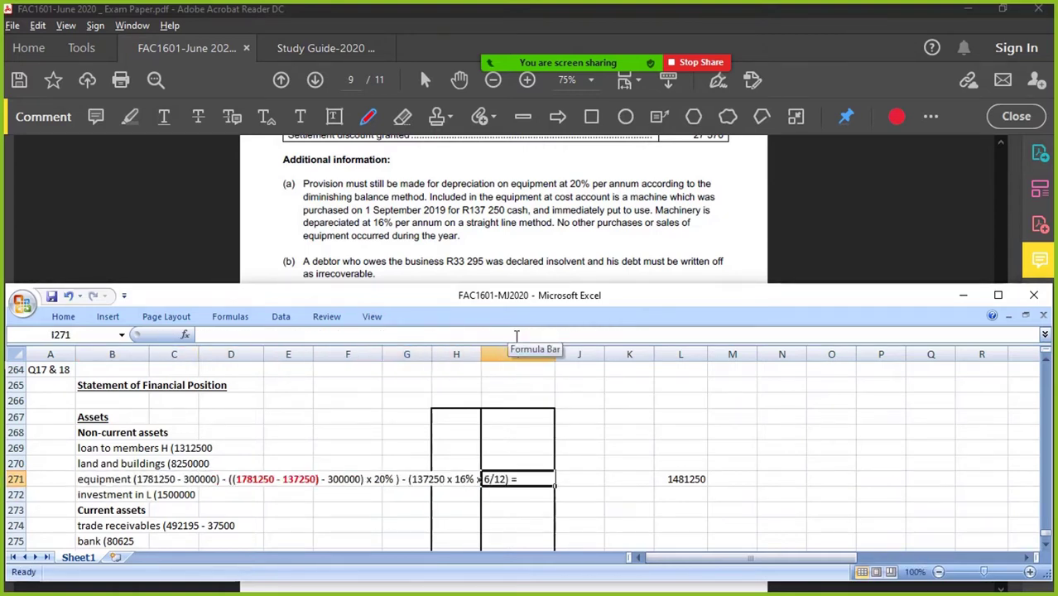
pyautogui.press('Right')
pyautogui.press('Right')
pyautogui.press('Right')
pyautogui.write('=')
pyautogui.hotkey('ctrl', 'v')
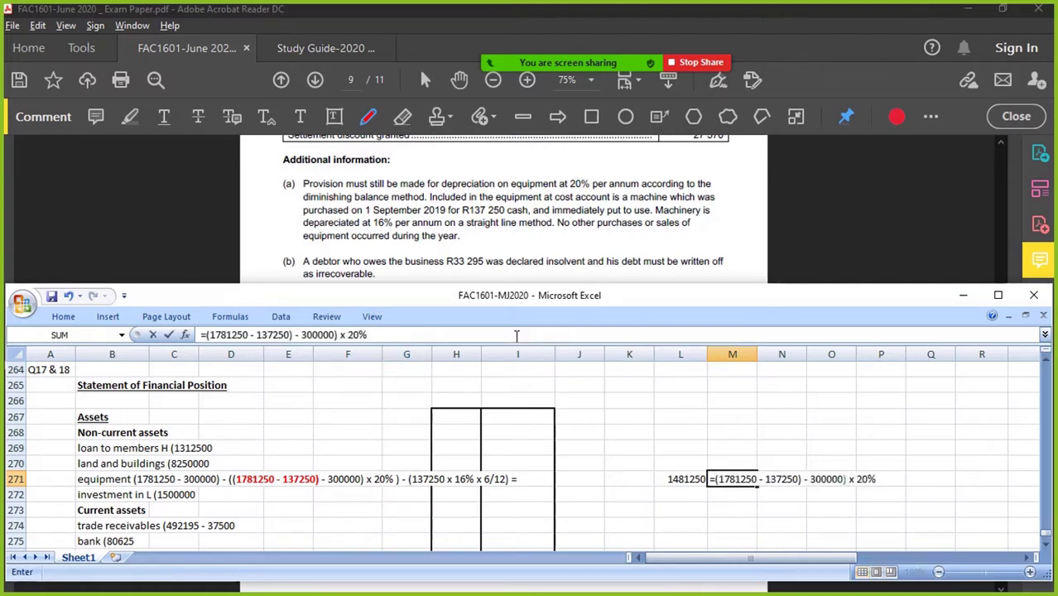
pyautogui.click(346, 334)
pyautogui.press('BackSpace')
pyautogui.write('*')
pyautogui.moveTo(347, 334); pyautogui.dragTo(369, 334)
pyautogui.write('0,2')
pyautogui.press('Return')
pyautogui.press('Return')
pyautogui.press('Return')
pyautogui.press('Return')
# Fix the M271 formula's spacing, zeros and bracket so existing depreciation gives 268800.
pyautogui.click(302, 335)
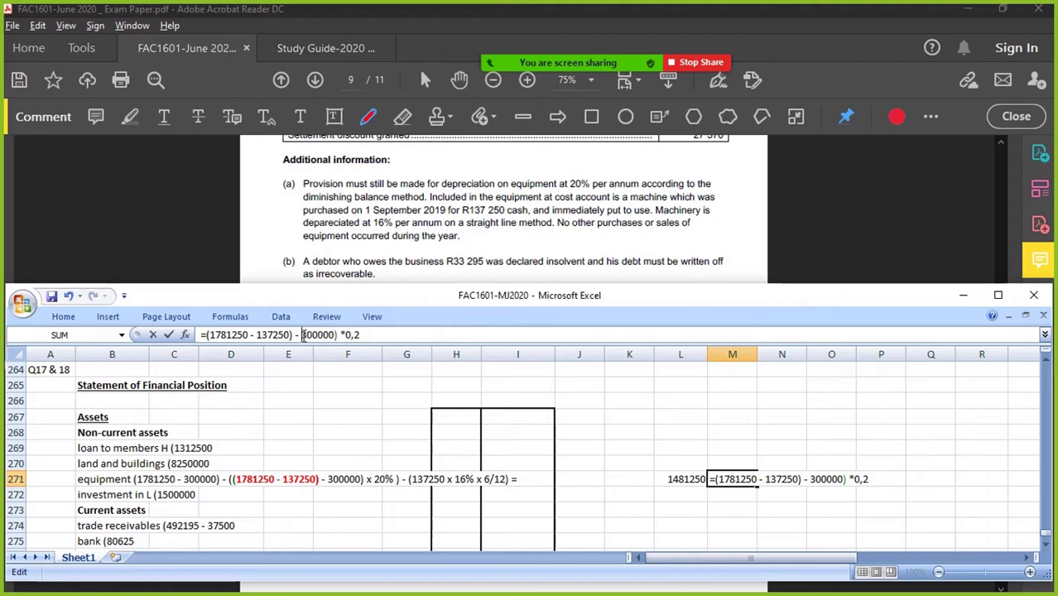
pyautogui.press('BackSpace')
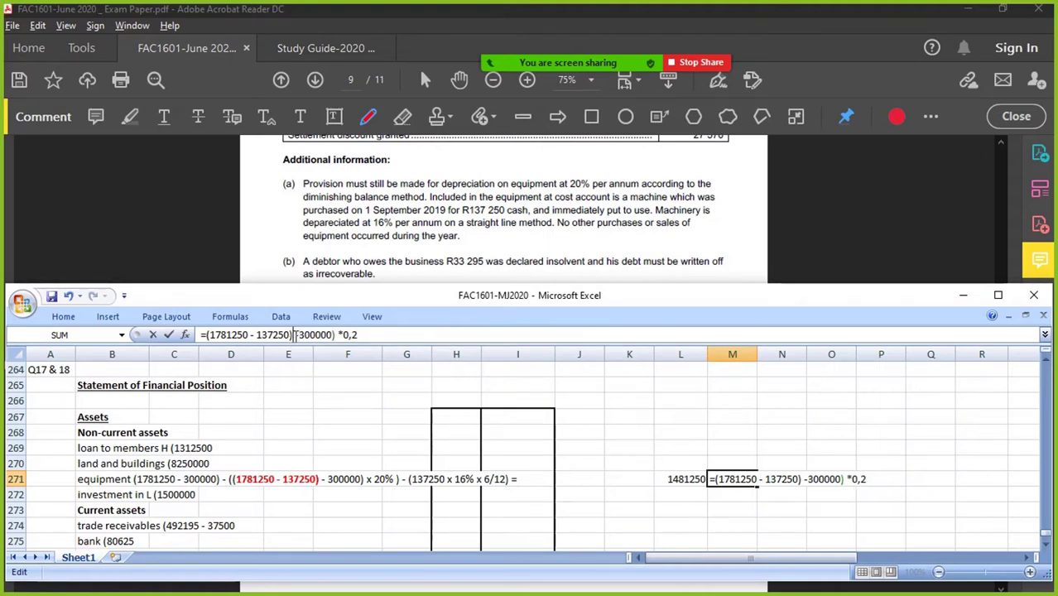
pyautogui.press('BackSpace')
pyautogui.press('Return')
pyautogui.press('Return')
pyautogui.click(331, 334)
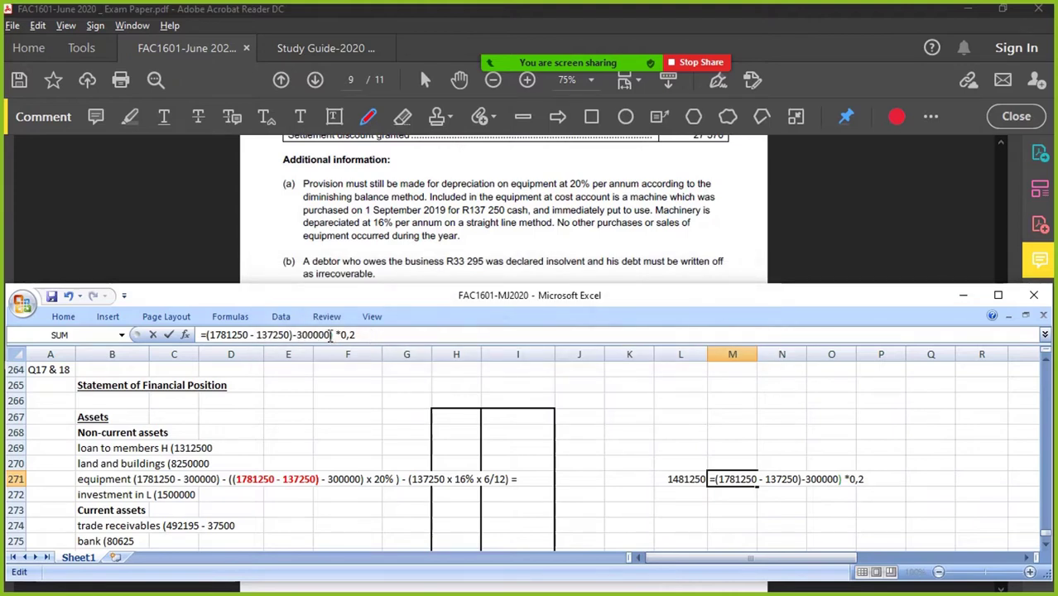
pyautogui.press('BackSpace')
pyautogui.press('BackSpace')
pyautogui.press('BackSpace')
pyautogui.press('BackSpace')
pyautogui.press('BackSpace')
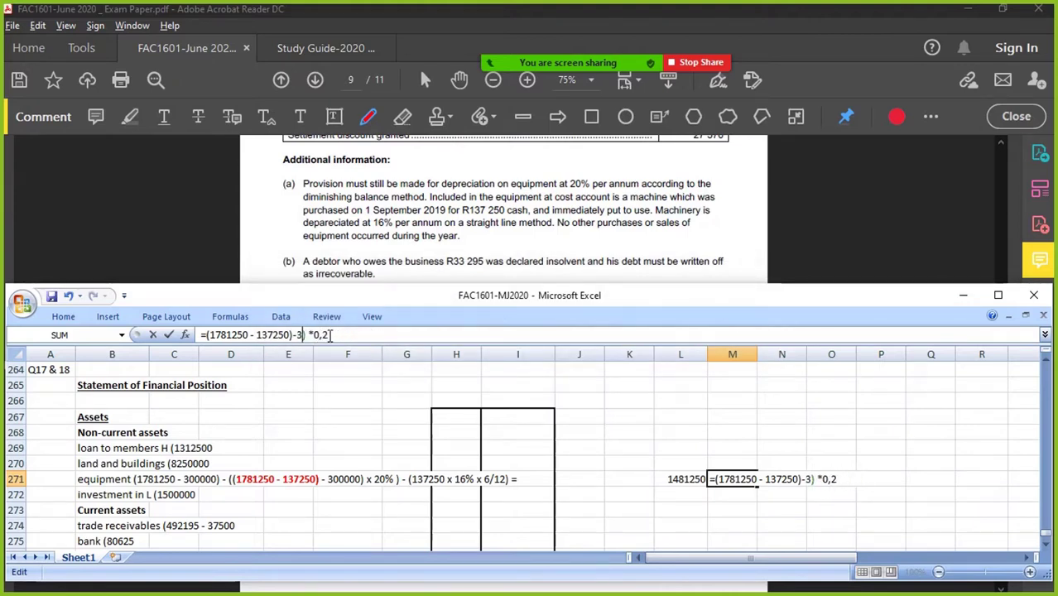
pyautogui.write('00000')
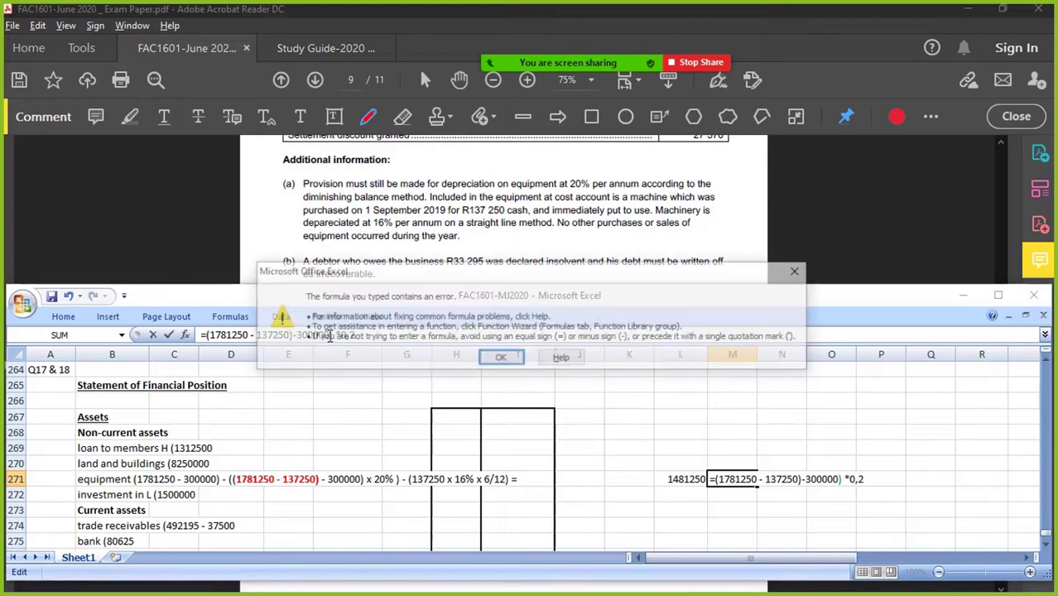
pyautogui.press('Return')
pyautogui.click(379, 335)
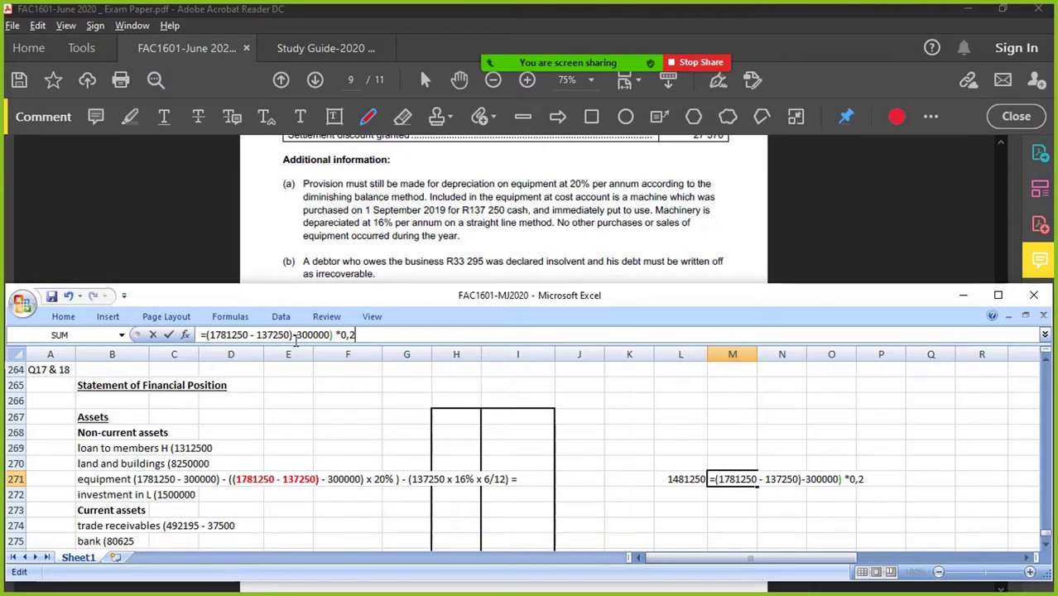
pyautogui.click(206, 334)
pyautogui.write('(')
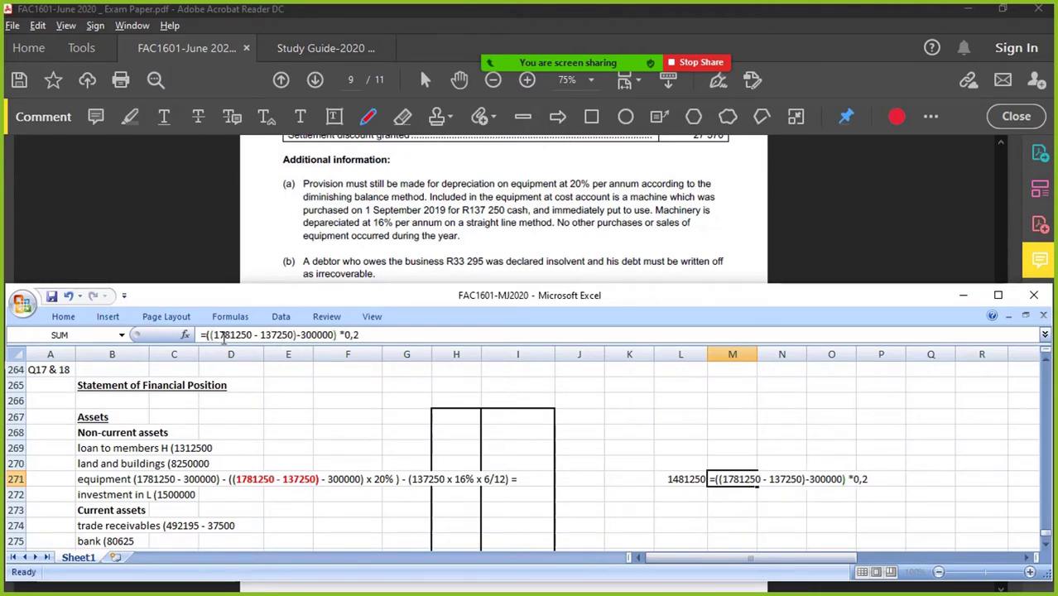
pyautogui.press('Return')
# Label the columns above as 'existing' in M270 and 'new' in N270.
pyautogui.press('Up')
pyautogui.press('Up')
pyautogui.write('existing')
pyautogui.press('Return')
pyautogui.press('Up')
pyautogui.press('Right')
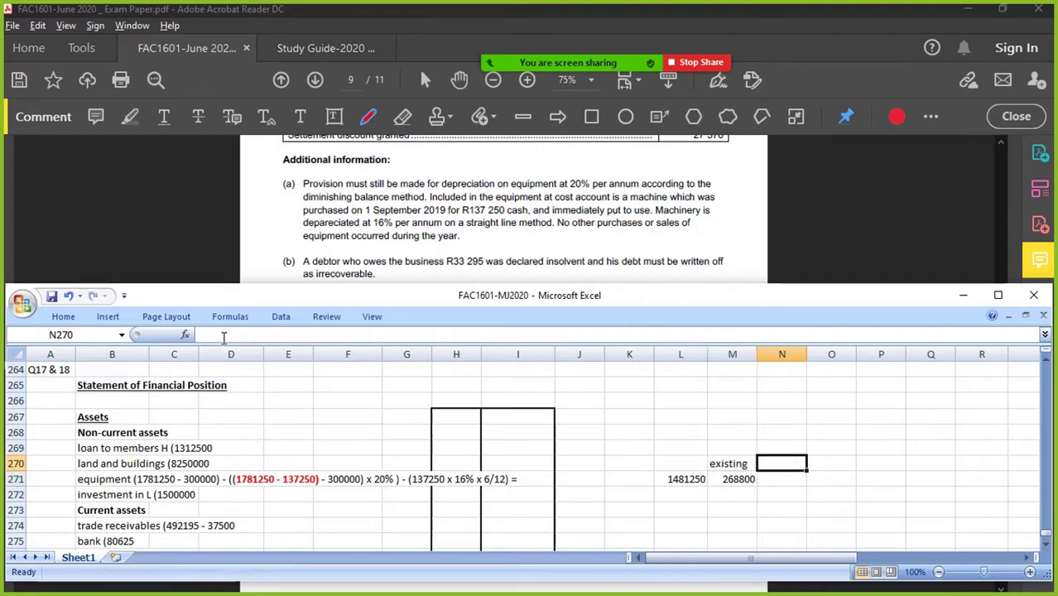
pyautogui.write('new')
pyautogui.press('Return')
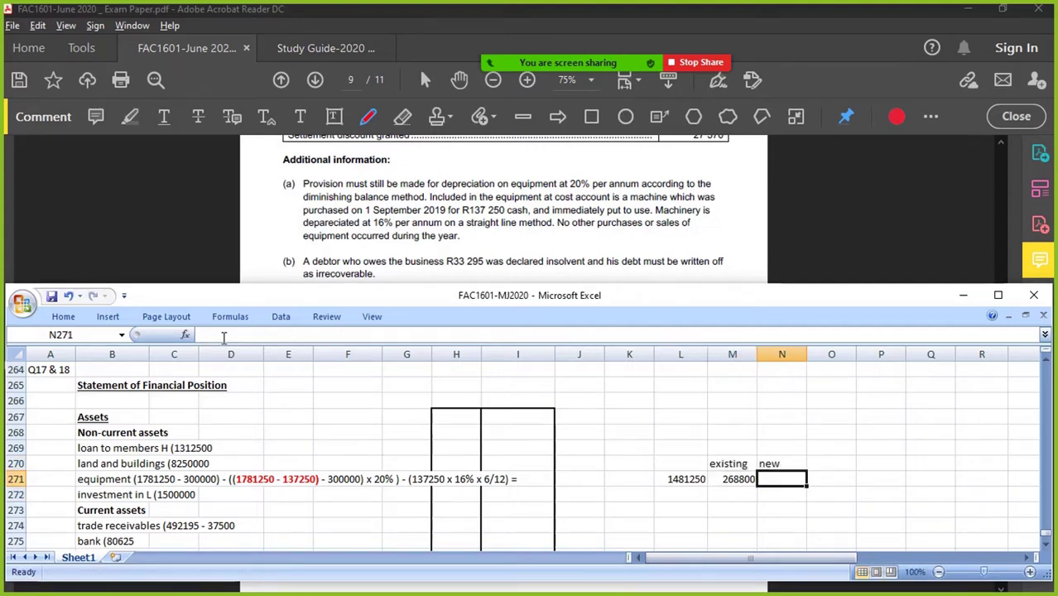
# Enter the new machine depreciation =137250*16%*6/12 in N271, giving 10980.
pyautogui.click(107, 479)
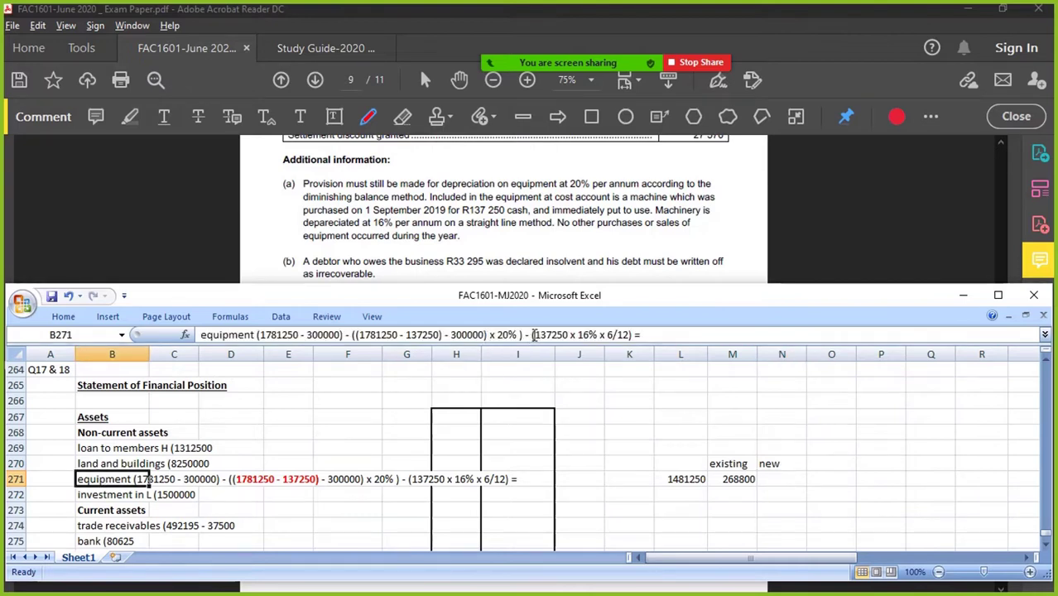
pyautogui.moveTo(535, 335); pyautogui.dragTo(631, 335)
pyautogui.hotkey('ctrl', 'c')
pyautogui.press('Escape')
pyautogui.press('Right')
pyautogui.press('Right')
pyautogui.press('Right')
pyautogui.press('Right')
pyautogui.press('Right')
pyautogui.press('Right')
pyautogui.press('Right')
pyautogui.press('Right')
pyautogui.press('Right')
pyautogui.press('Right')
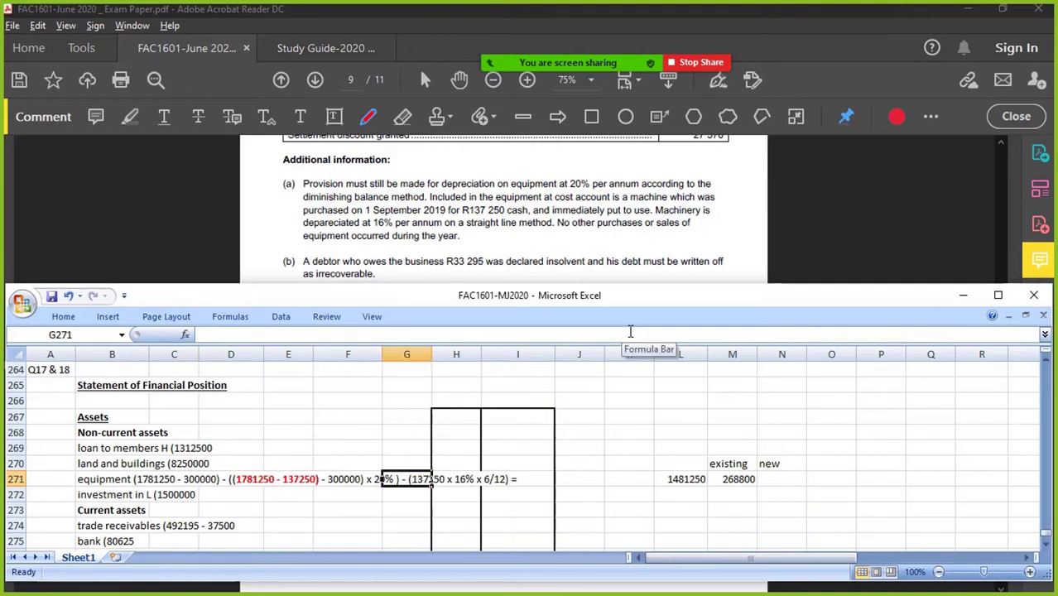
pyautogui.press('Right')
pyautogui.press('Right')
pyautogui.write('-')
pyautogui.hotkey('ctrl', 'v')
pyautogui.press('BackSpace')
pyautogui.press('BackSpace')
pyautogui.press('BackSpace')
pyautogui.press('BackSpace')
pyautogui.press('BackSpace')
pyautogui.press('BackSpace')
pyautogui.press('BackSpace')
pyautogui.press('BackSpace')
pyautogui.press('BackSpace')
pyautogui.press('BackSpace')
pyautogui.press('BackSpace')
pyautogui.press('BackSpace')
pyautogui.press('BackSpace')
pyautogui.press('BackSpace')
pyautogui.press('BackSpace')
pyautogui.press('BackSpace')
pyautogui.press('BackSpace')
pyautogui.press('BackSpace')
pyautogui.press('BackSpace')
pyautogui.write('=137250*16%*6/12')
pyautogui.press('Return')
# Check the equipment working in B271 and widen column G so it fits.
pyautogui.press('Up')
pyautogui.press('Left')
pyautogui.press('Left')
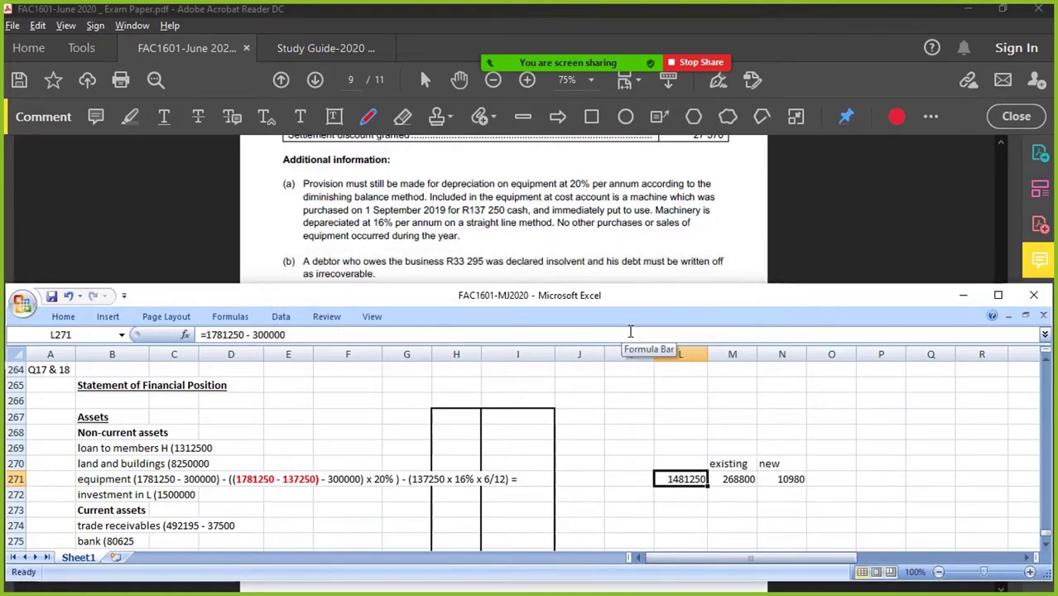
pyautogui.press('Left')
pyautogui.press('Left')
pyautogui.press('Left')
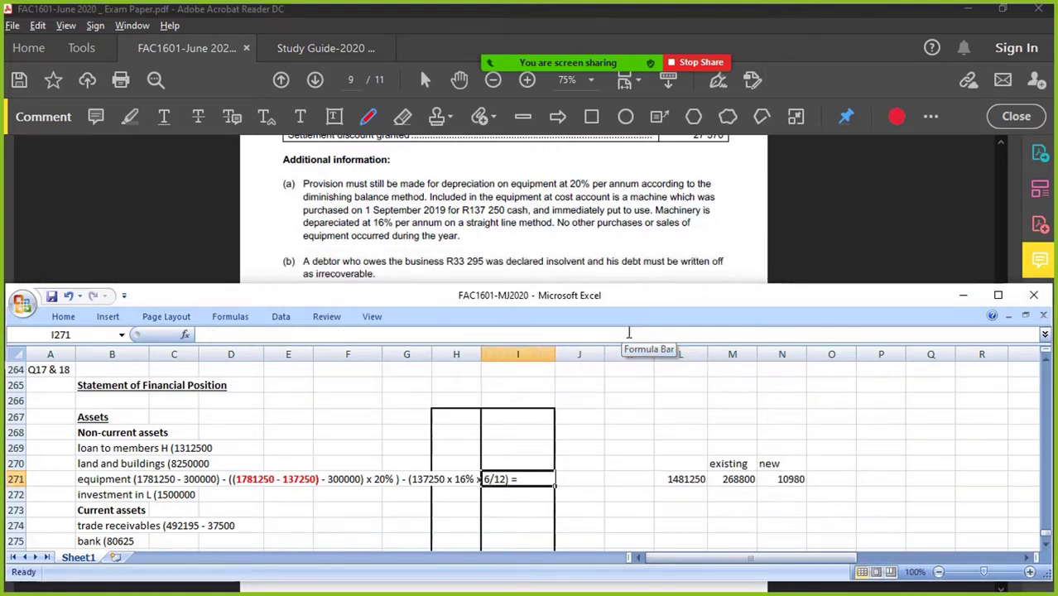
pyautogui.click(467, 484)
pyautogui.click(116, 484)
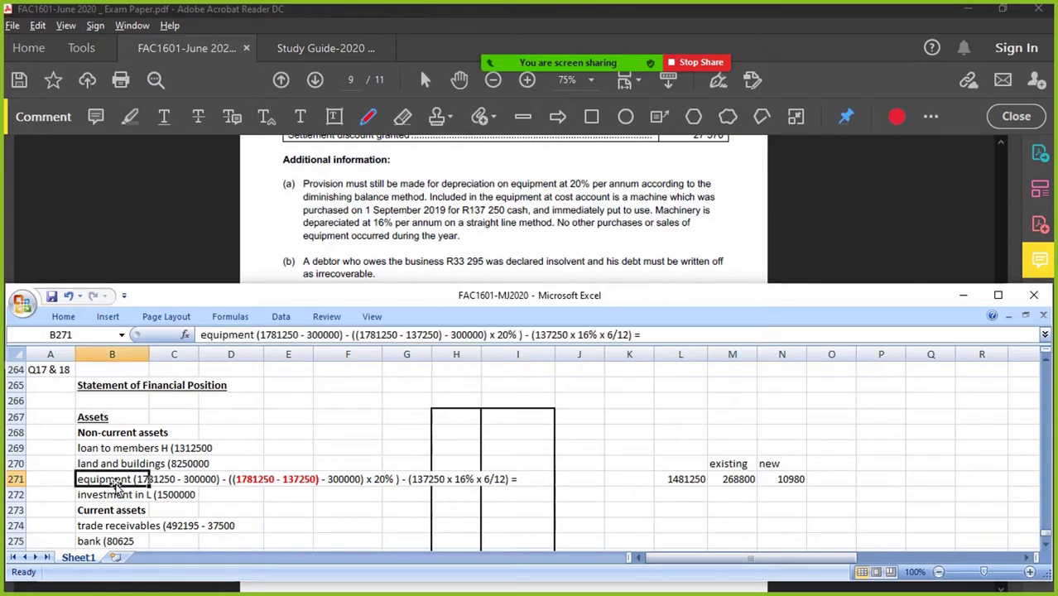
pyautogui.click(463, 479)
pyautogui.click(535, 480)
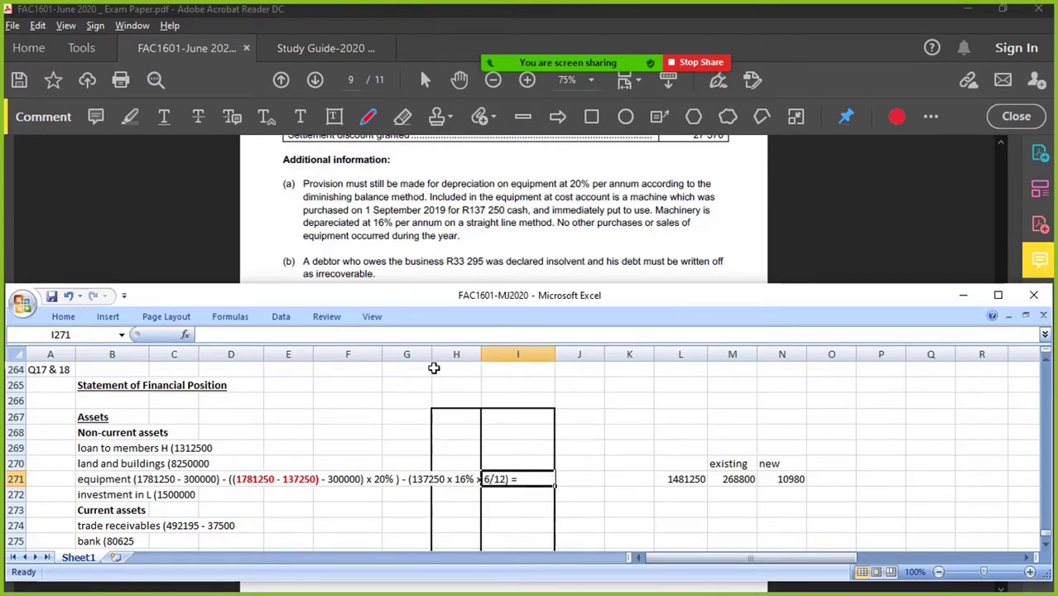
pyautogui.moveTo(430, 355); pyautogui.dragTo(520, 357)
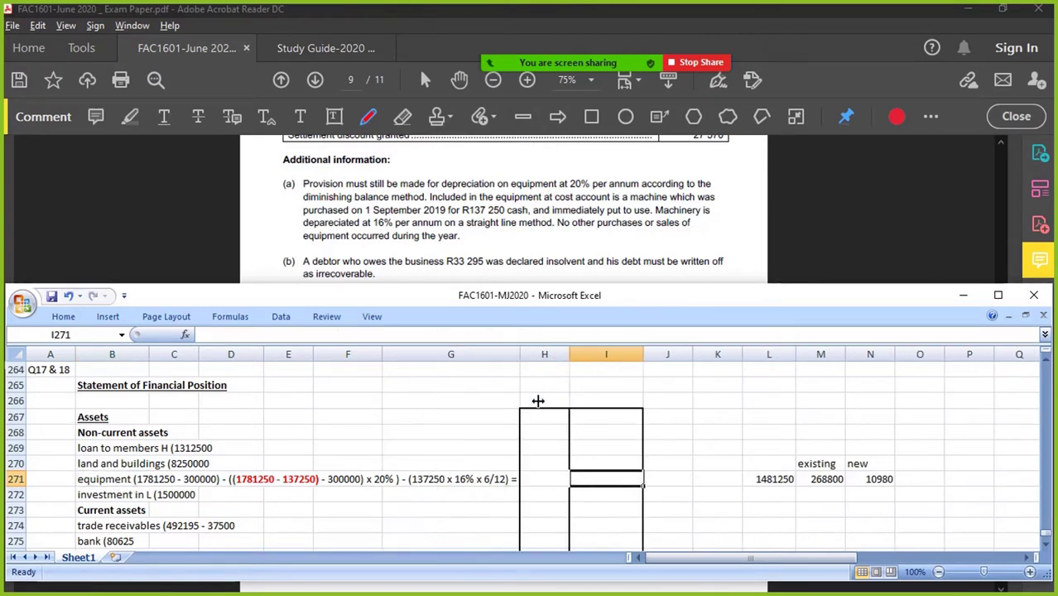
# Enter =L271-M271-N271 in H271 for an equipment carrying amount of 1201470.
pyautogui.click(557, 480)
pyautogui.write('=')
pyautogui.click(777, 479)
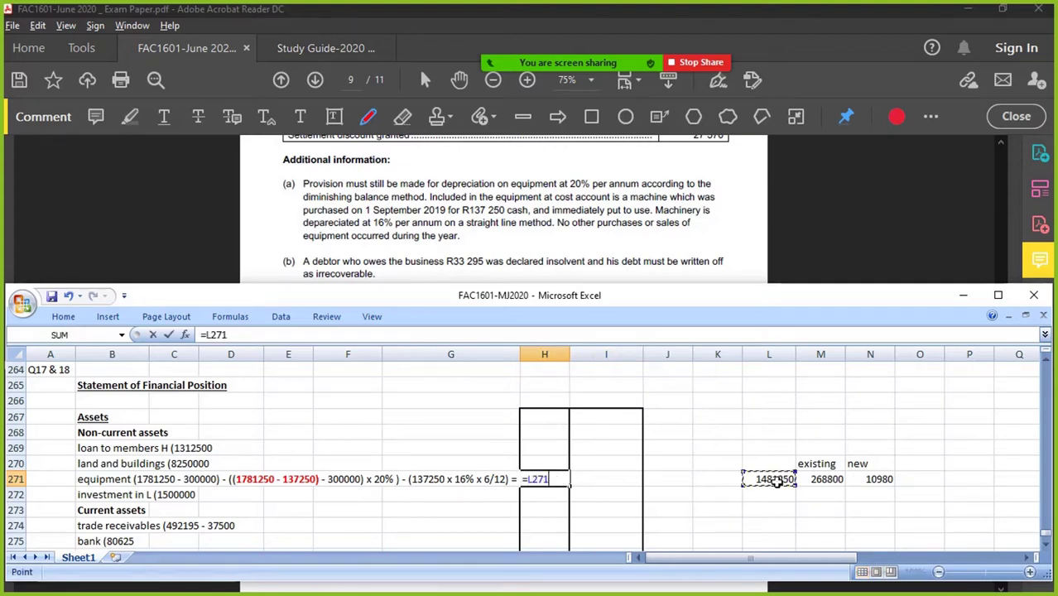
pyautogui.write('-')
pyautogui.click(826, 479)
pyautogui.write('-')
pyautogui.click(874, 478)
pyautogui.press('Return')
pyautogui.click(547, 479)
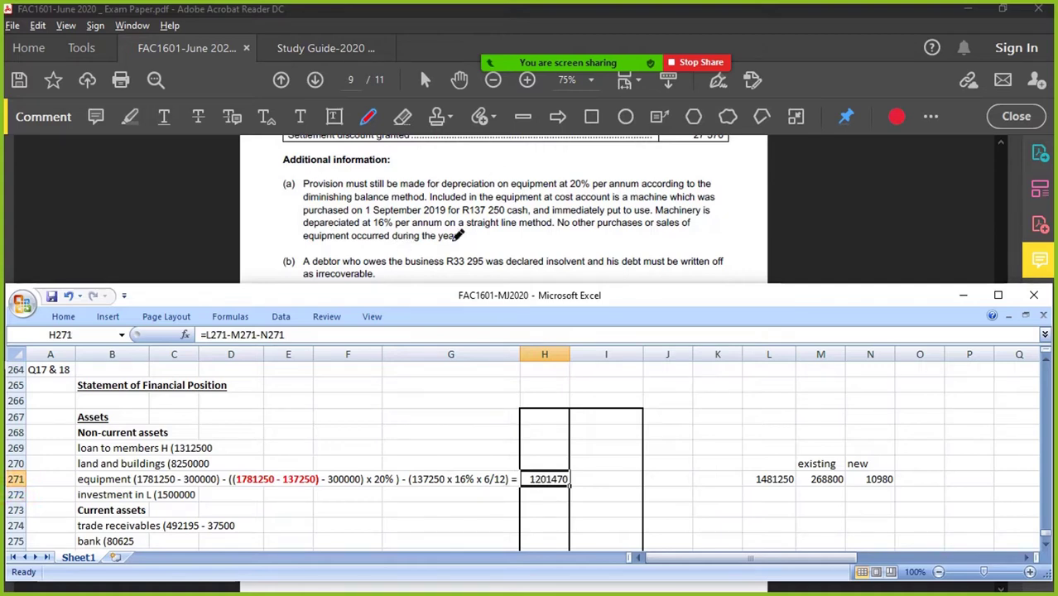
# Append '- 33295' bad debt deduction to the trade receivables working in B274.
pyautogui.scroll(-2, 492, 217)
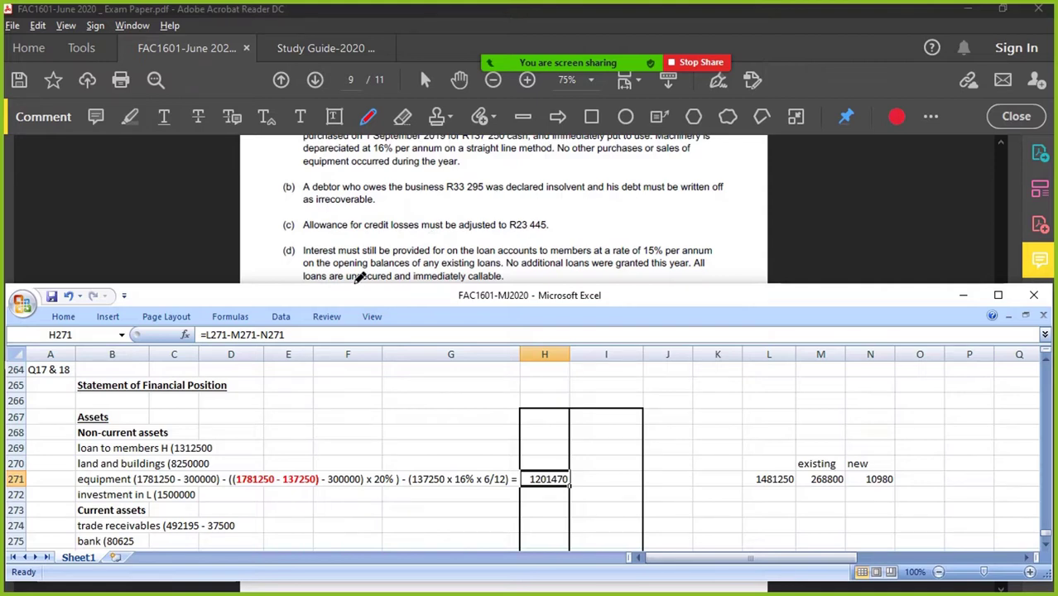
pyautogui.click(124, 527)
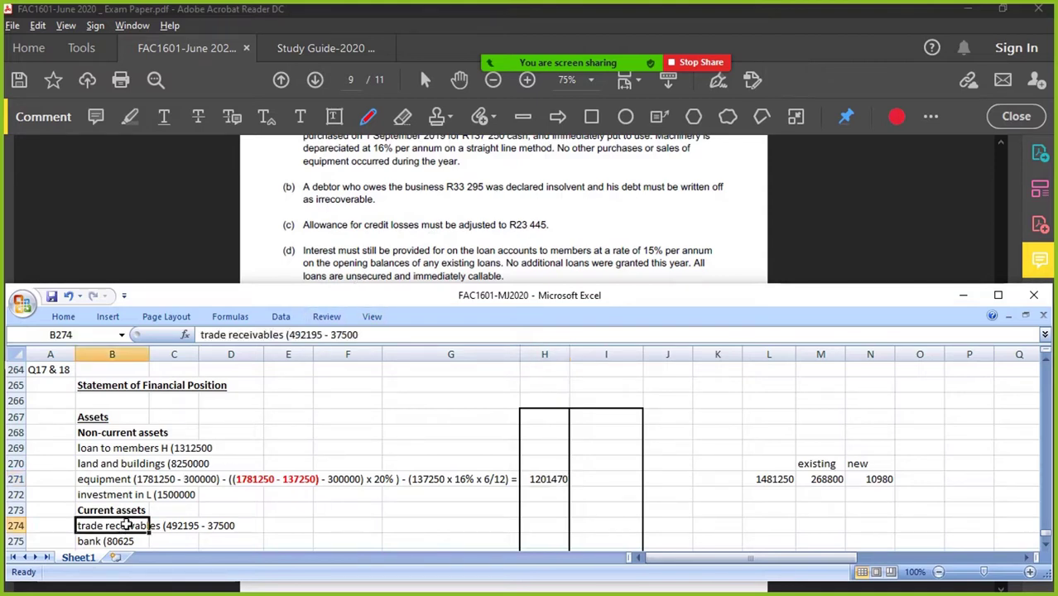
pyautogui.click(381, 336)
pyautogui.write('- 33')
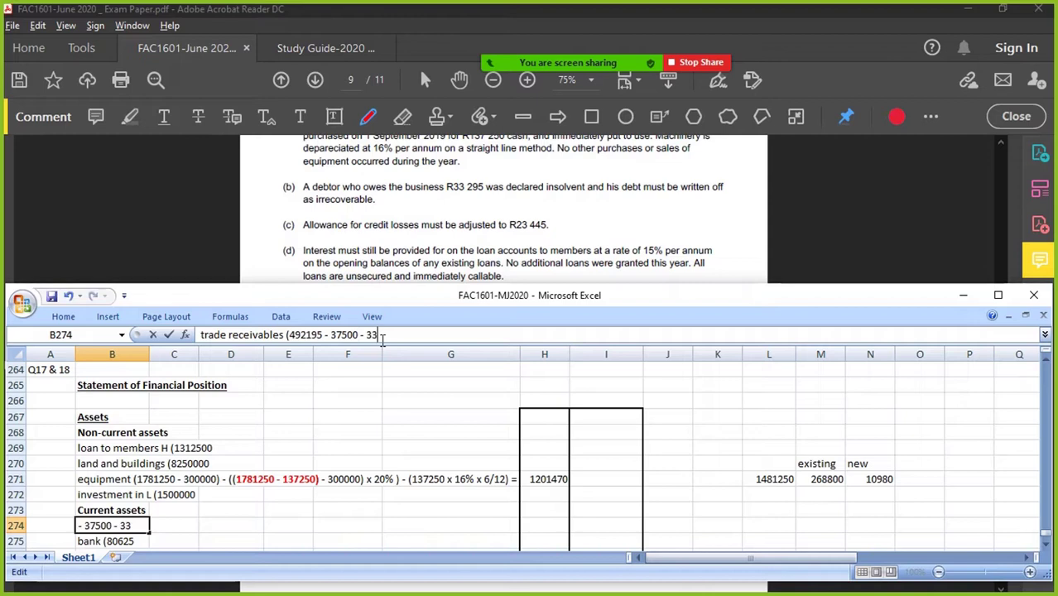
pyautogui.write('295')
pyautogui.press('Return')
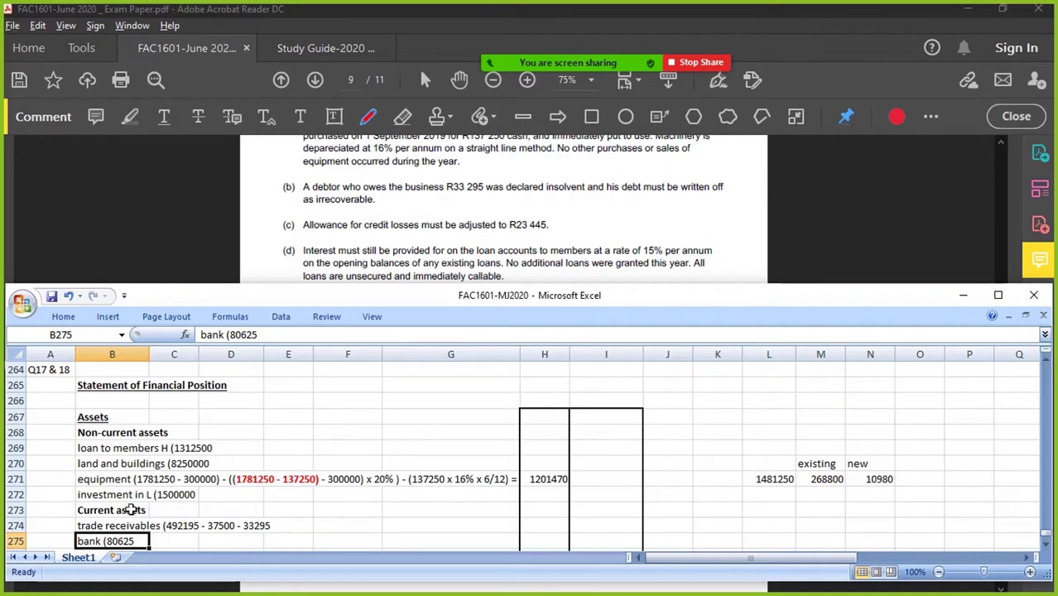
# Replace the 37500 allowance with 23445 in the trade receivables working.
pyautogui.click(103, 525)
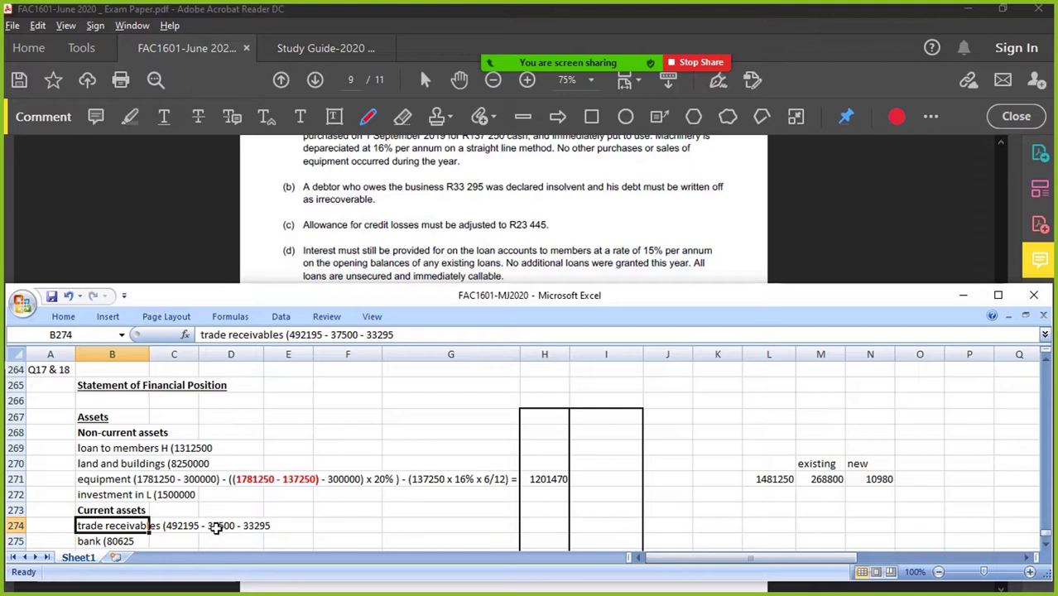
pyautogui.click(332, 335)
pyautogui.write('(')
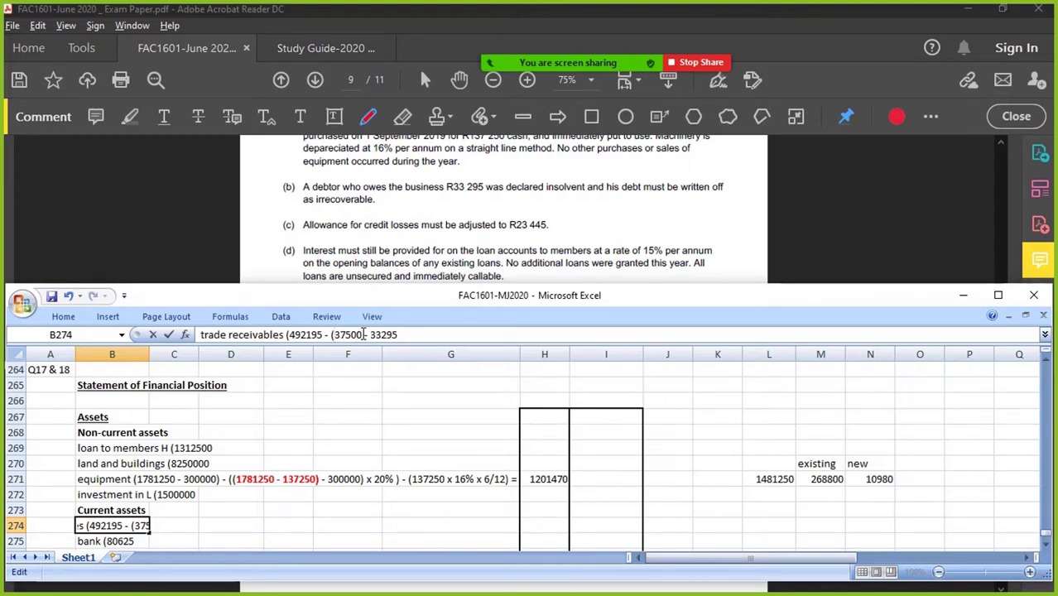
pyautogui.moveTo(335, 335); pyautogui.dragTo(362, 339)
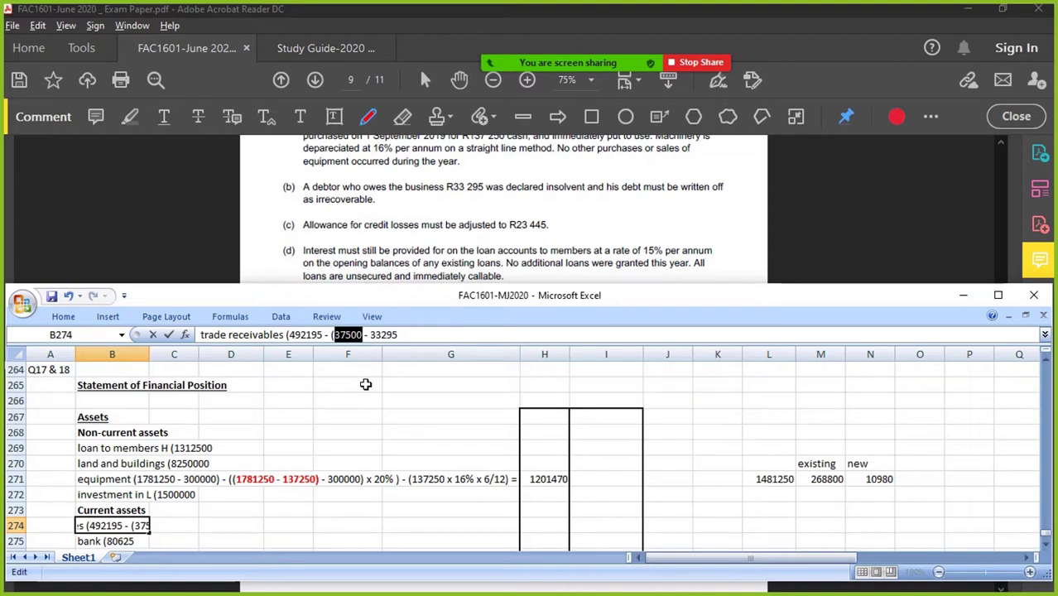
pyautogui.click(334, 335)
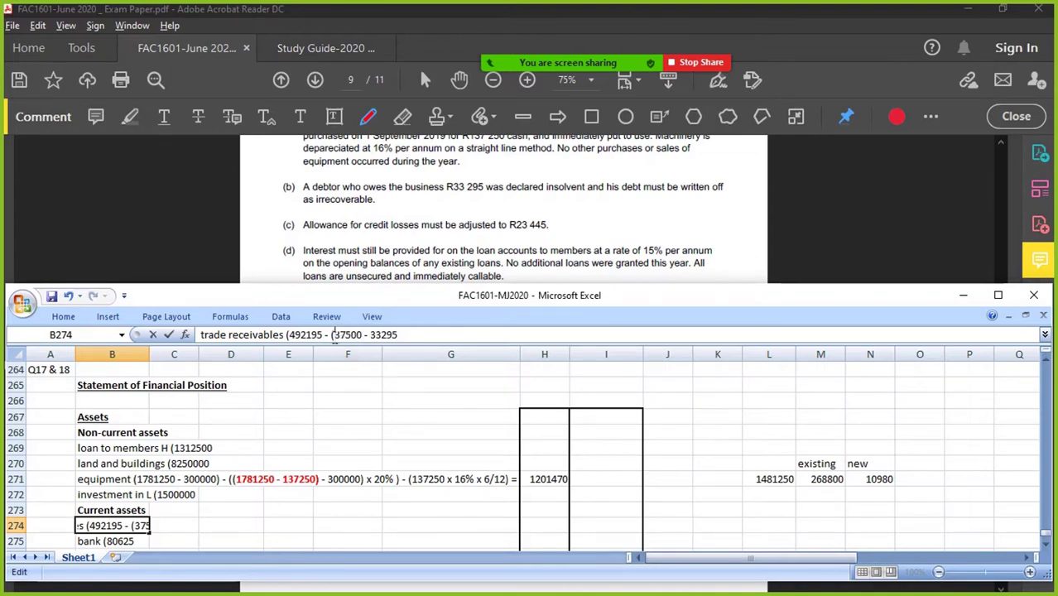
pyautogui.doubleClick(332, 335)
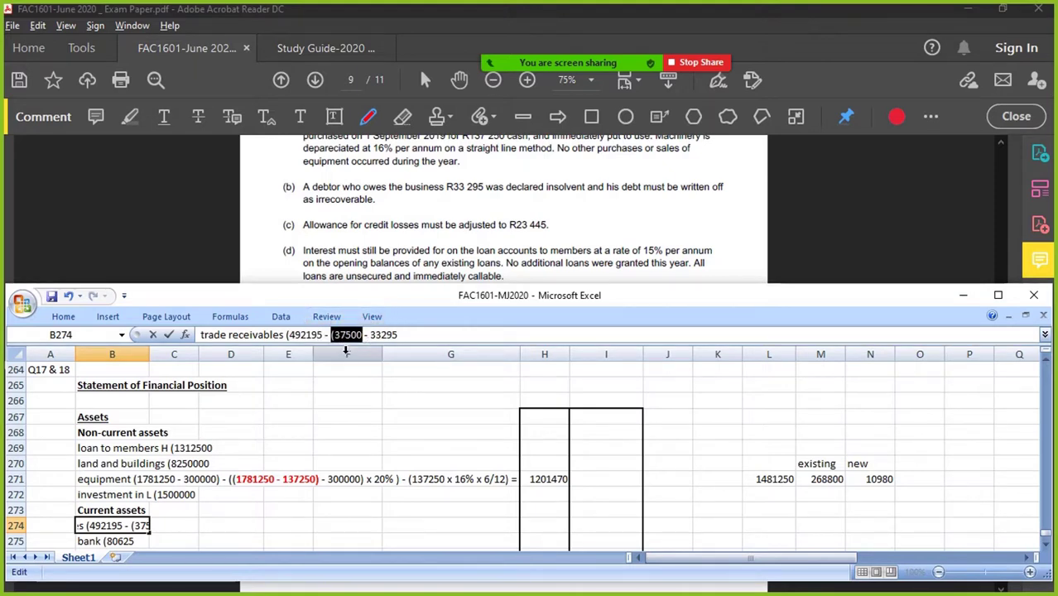
pyautogui.write('23445')
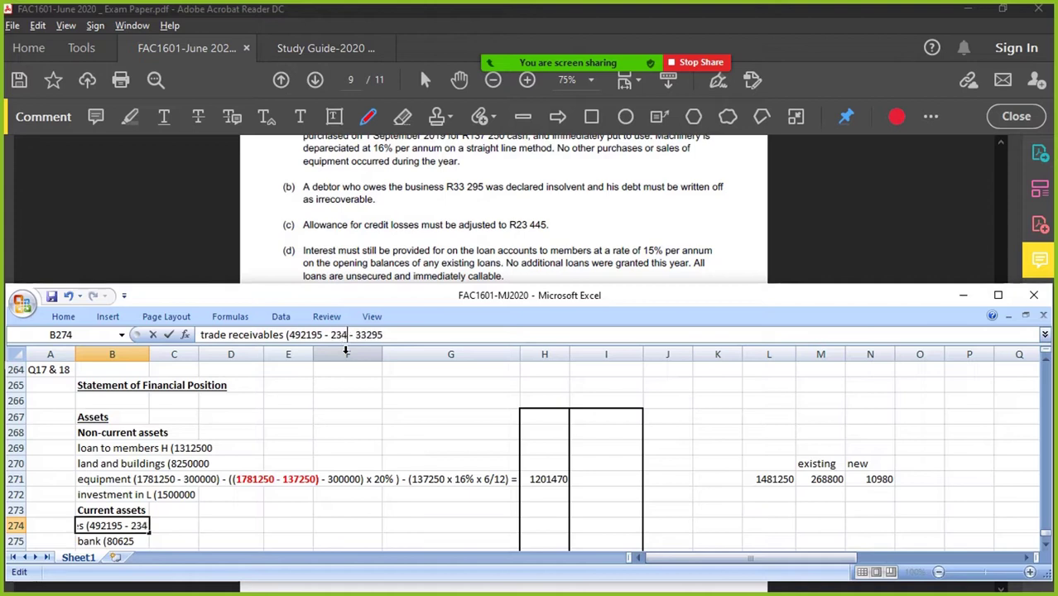
pyautogui.press('Return')
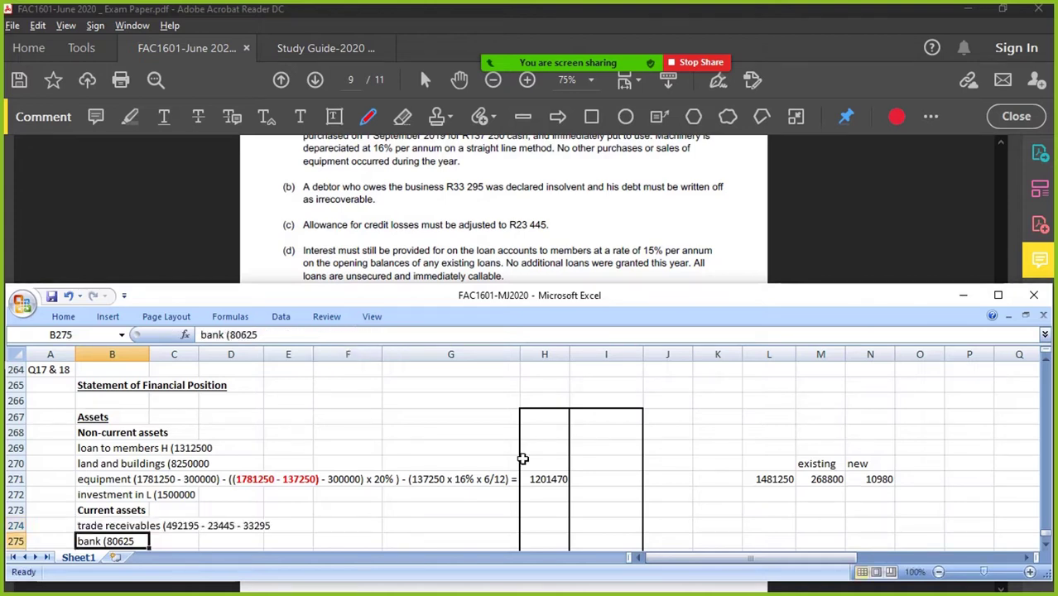
pyautogui.moveTo(104, 387); pyautogui.dragTo(355, 391)
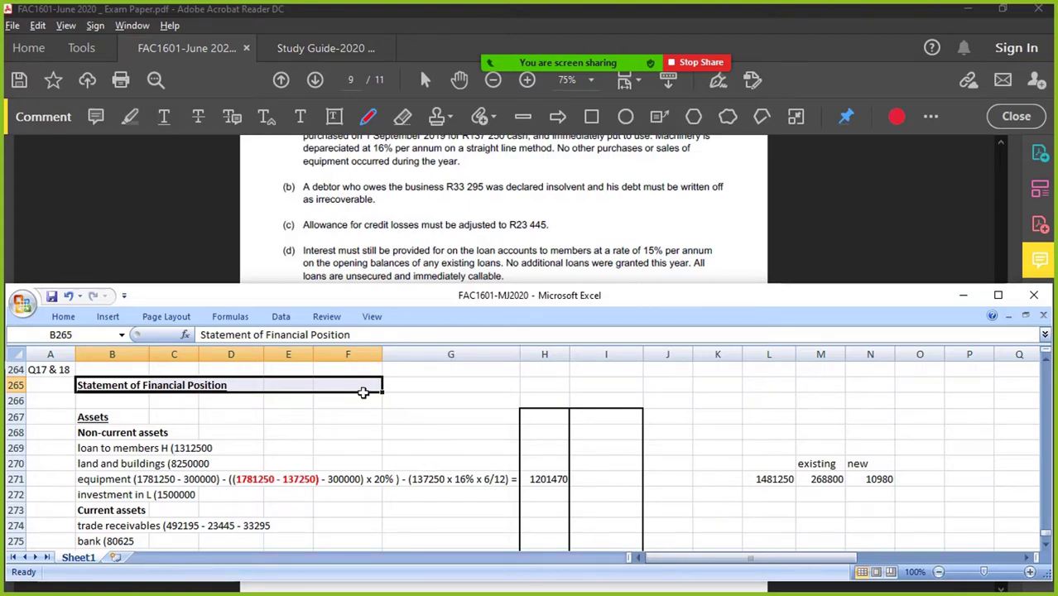
pyautogui.moveTo(116, 526); pyautogui.dragTo(300, 525)
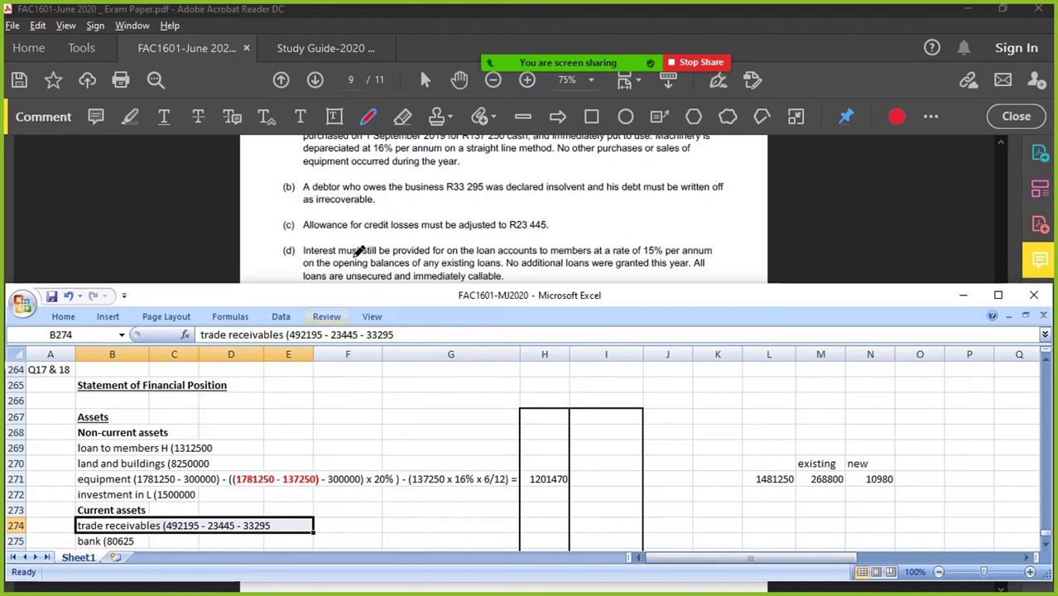
# Add the label 'accrued interest on loans to members' in B277 below inventory.
pyautogui.scroll(-2, 387, 232)
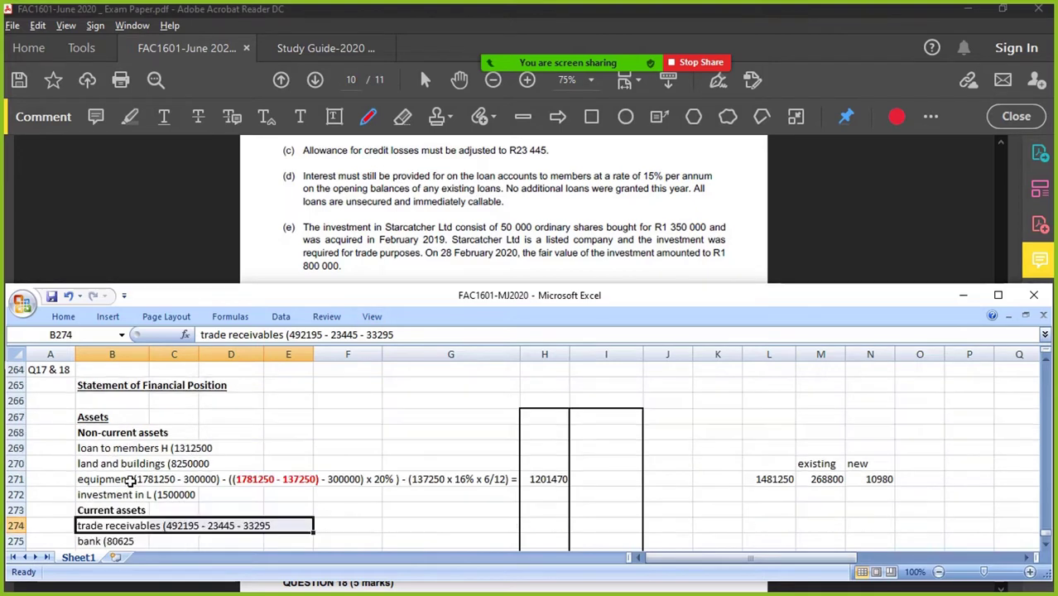
pyautogui.scroll(-1, 130, 480)
pyautogui.click(93, 400)
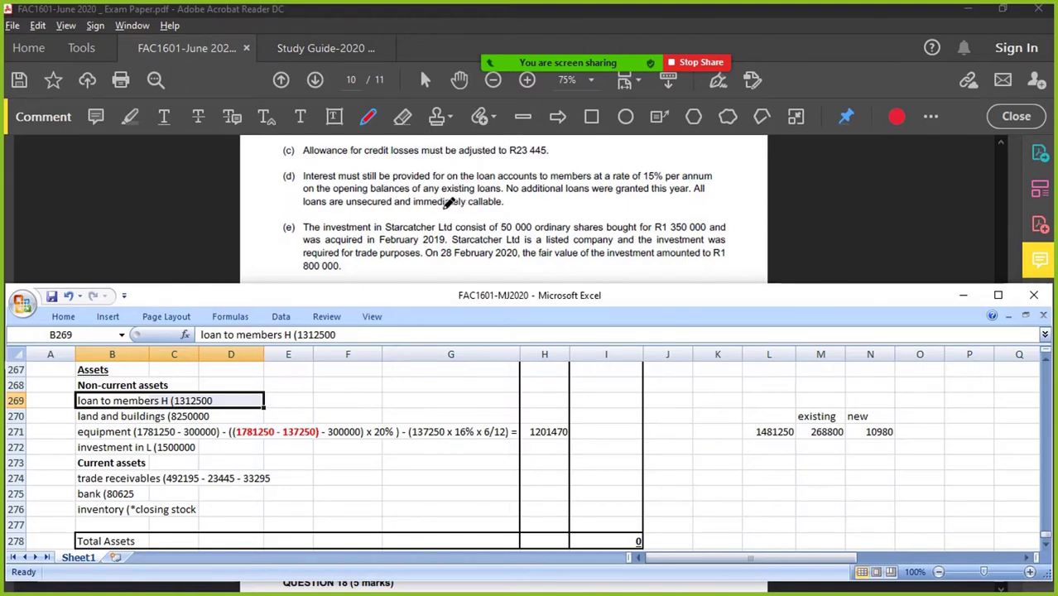
pyautogui.click(94, 525)
pyautogui.write('accured i')
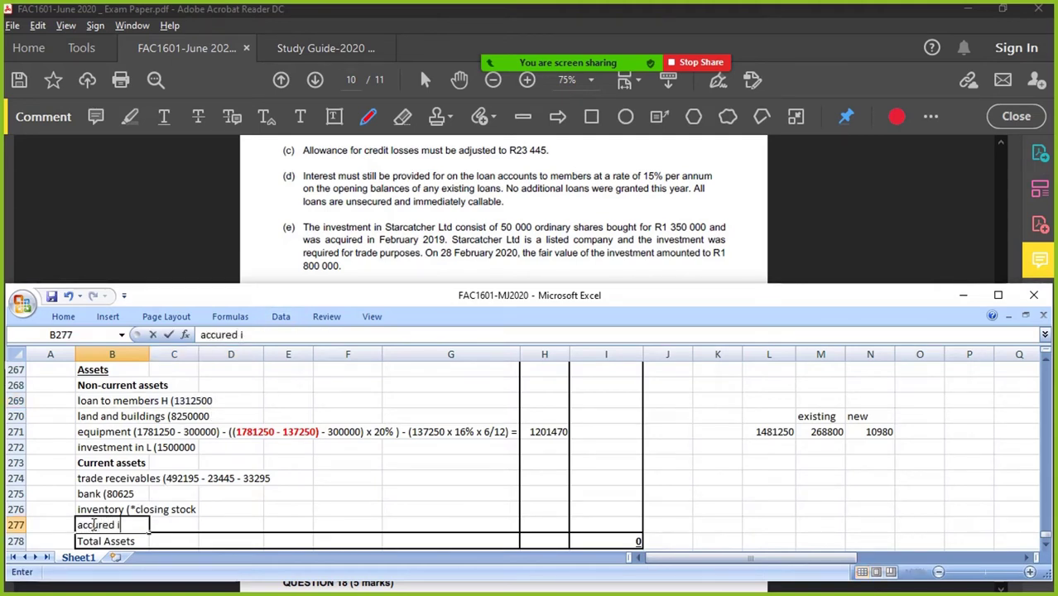
pyautogui.write('nte')
pyautogui.press('BackSpace')
pyautogui.write('terest on')
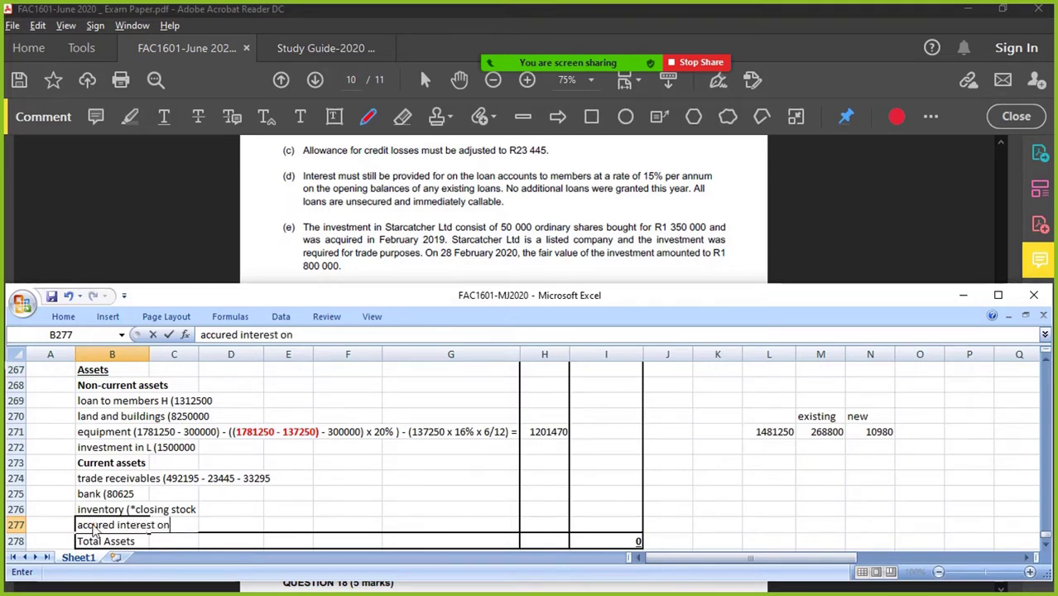
pyautogui.write(' loans to m')
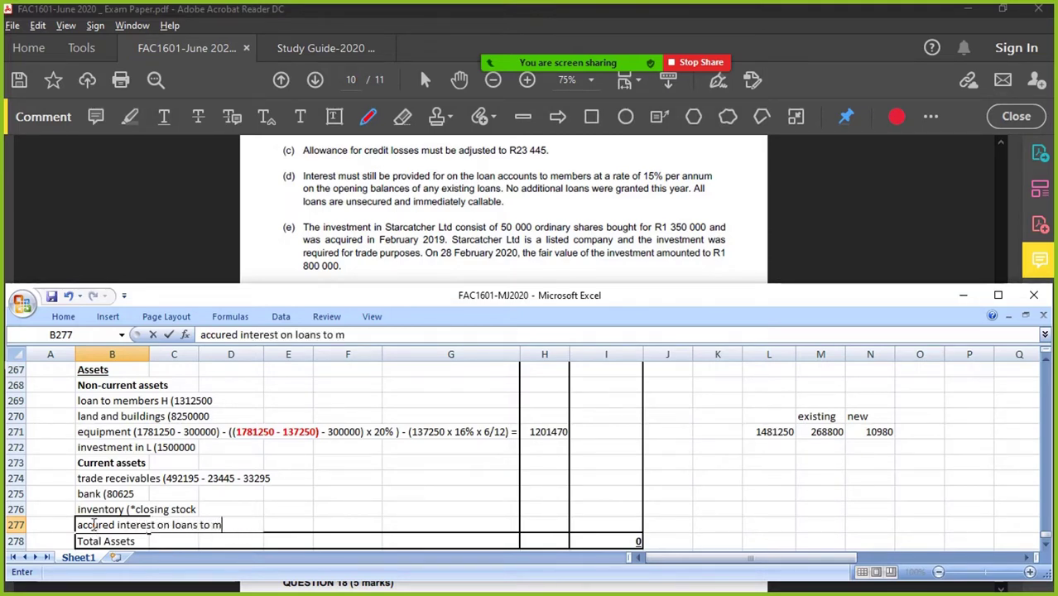
pyautogui.write('embers')
pyautogui.press('Return')
# Enter the interest calculation =1312500*0,15 in H277, giving 196875.
pyautogui.click(94, 525)
pyautogui.press('Right')
pyautogui.press('Right')
pyautogui.press('Right')
pyautogui.press('Right')
pyautogui.press('Right')
pyautogui.press('Right')
pyautogui.press('Right')
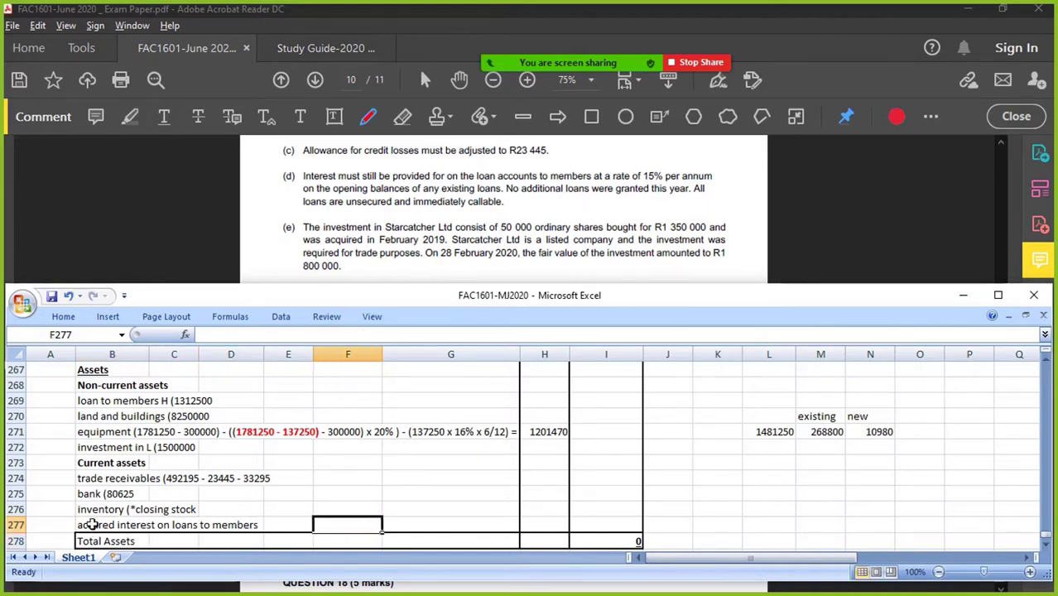
pyautogui.press('Left')
pyautogui.write('=')
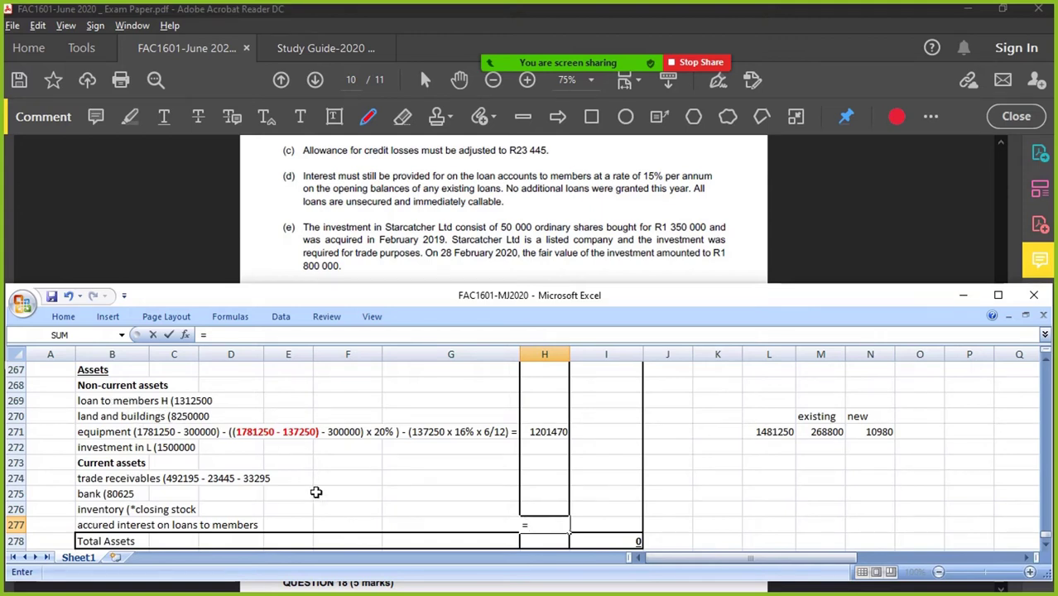
pyautogui.write('1312500')
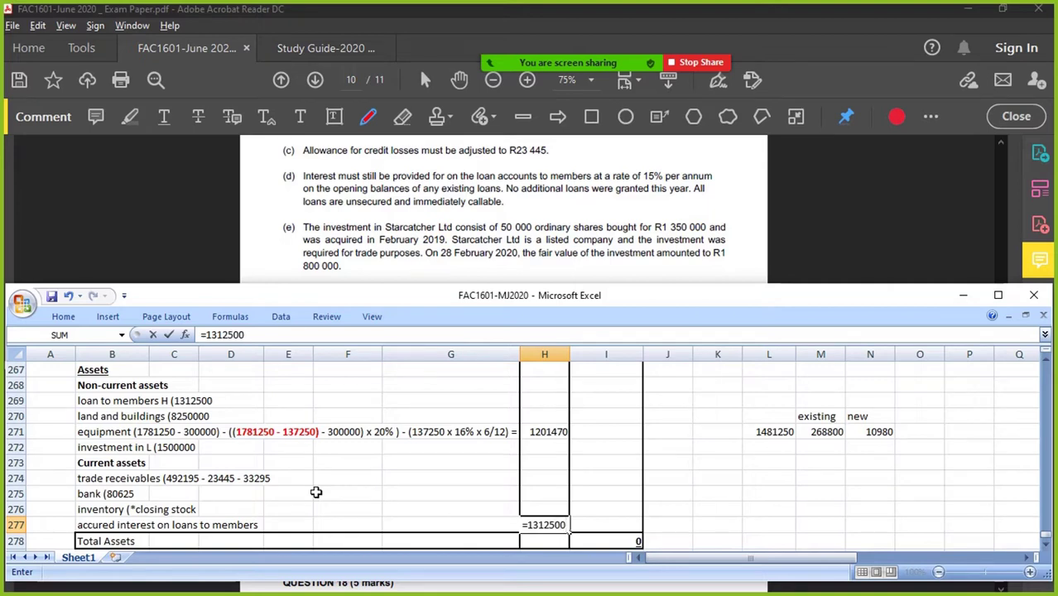
pyautogui.write('*')
pyautogui.press('Return')
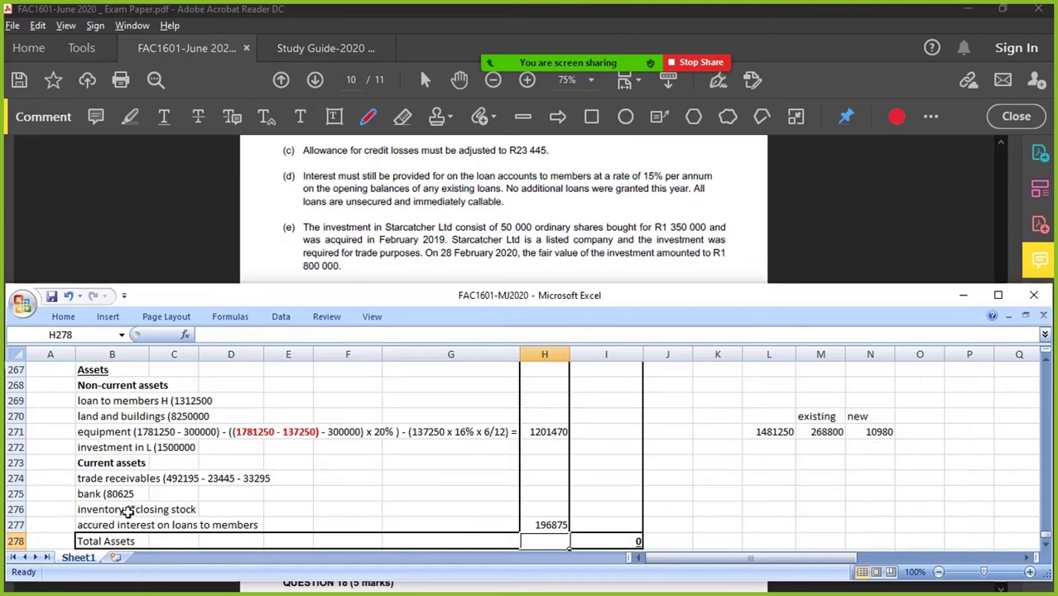
# Insert a blank row 274 above trade receivables.
pyautogui.click(108, 449)
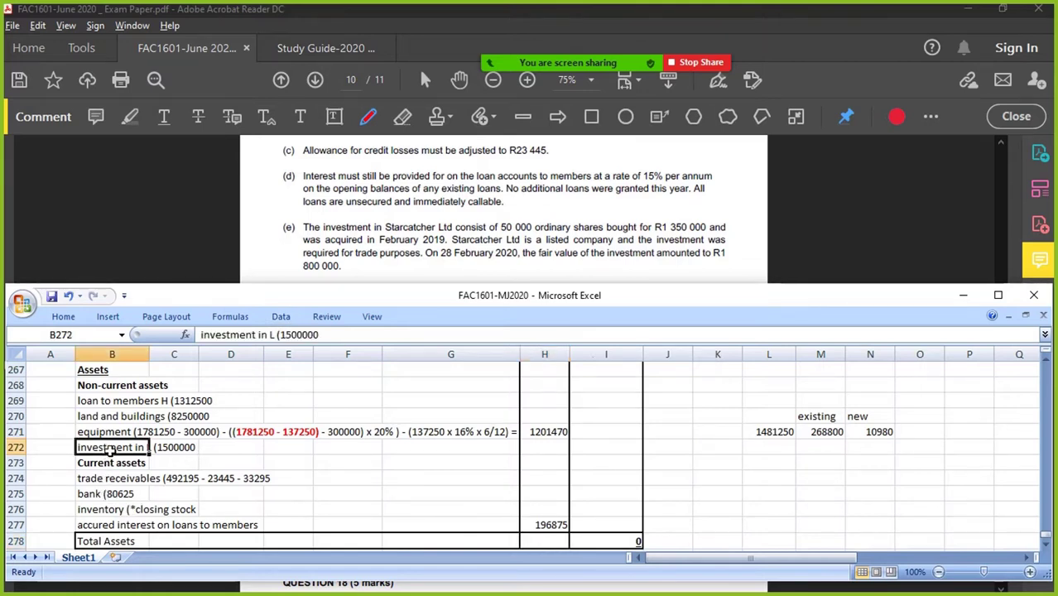
pyautogui.click(176, 479)
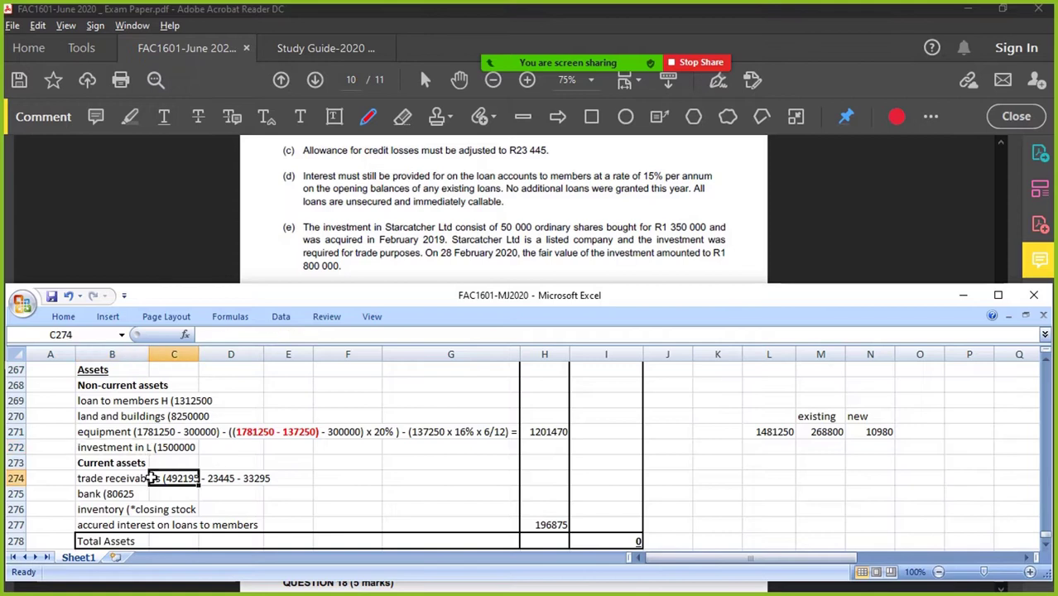
pyautogui.click(20, 480)
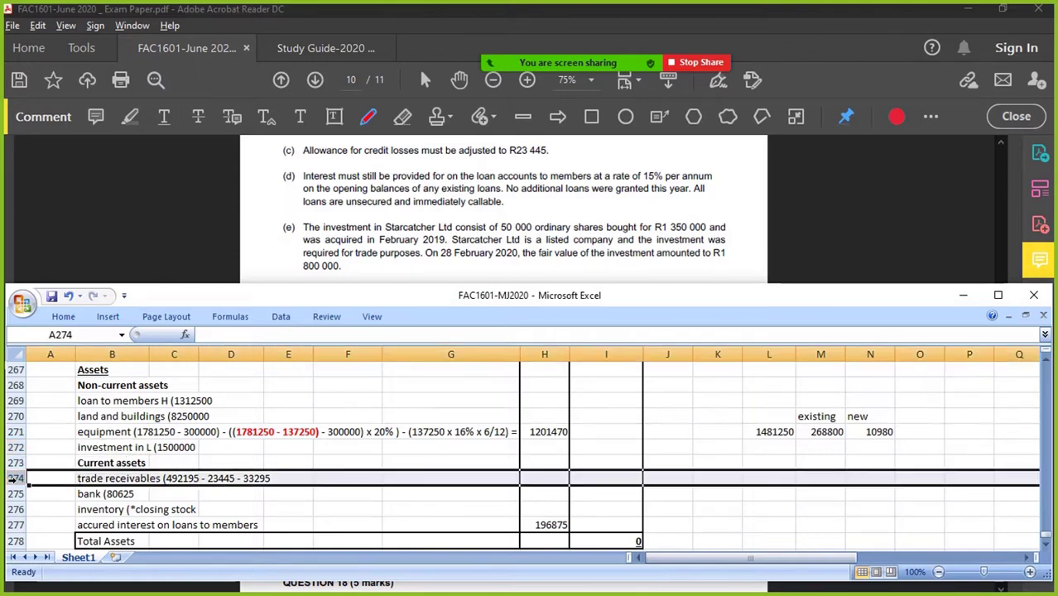
pyautogui.rightClick(20, 480)
pyautogui.click(98, 369)
# Copy the investment in L line from B272 and select the new blank cell B274.
pyautogui.click(118, 447)
pyautogui.hotkey('ctrl', 'c')
pyautogui.click(112, 479)
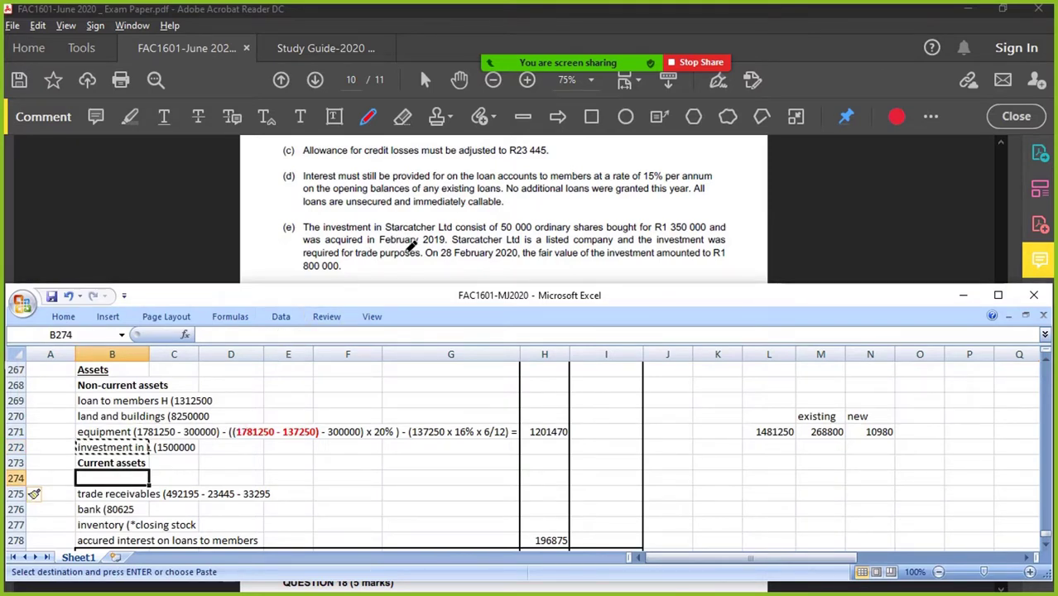
pyautogui.scroll(5, 418, 246)
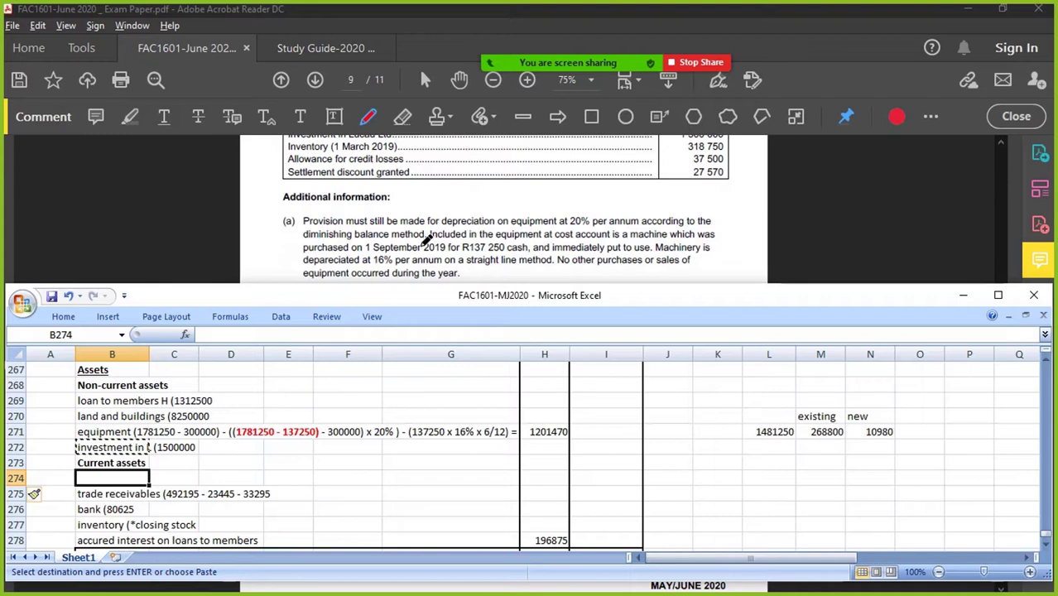
pyautogui.scroll(2, 424, 236)
pyautogui.scroll(1, 423, 233)
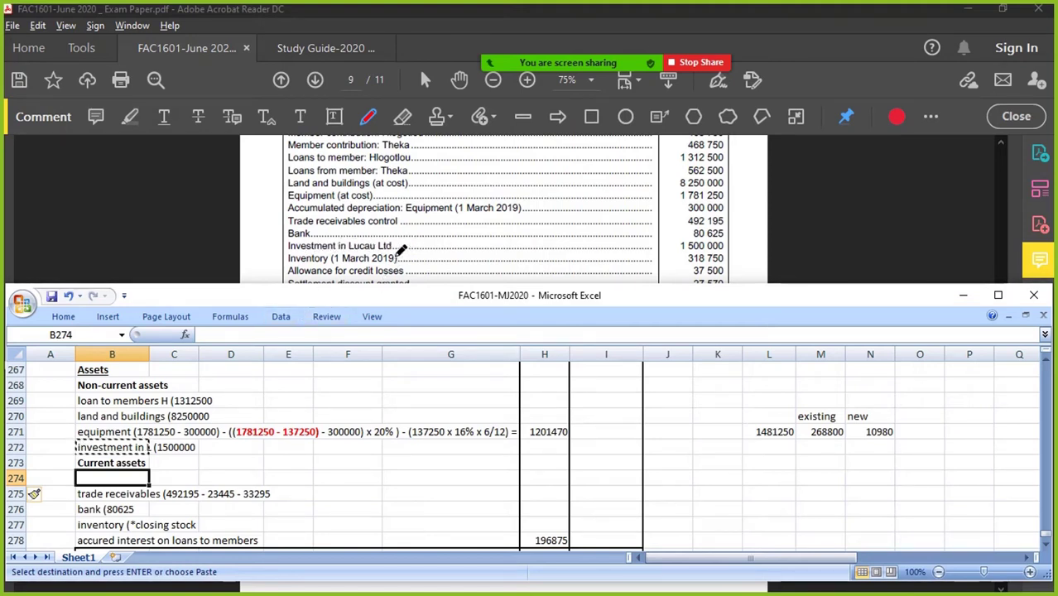
pyautogui.scroll(-10, 381, 240)
# Label row 274 'investemment in S' with an amount of 1800000 in H274.
pyautogui.click(177, 493)
pyautogui.click(109, 478)
pyautogui.write('investe')
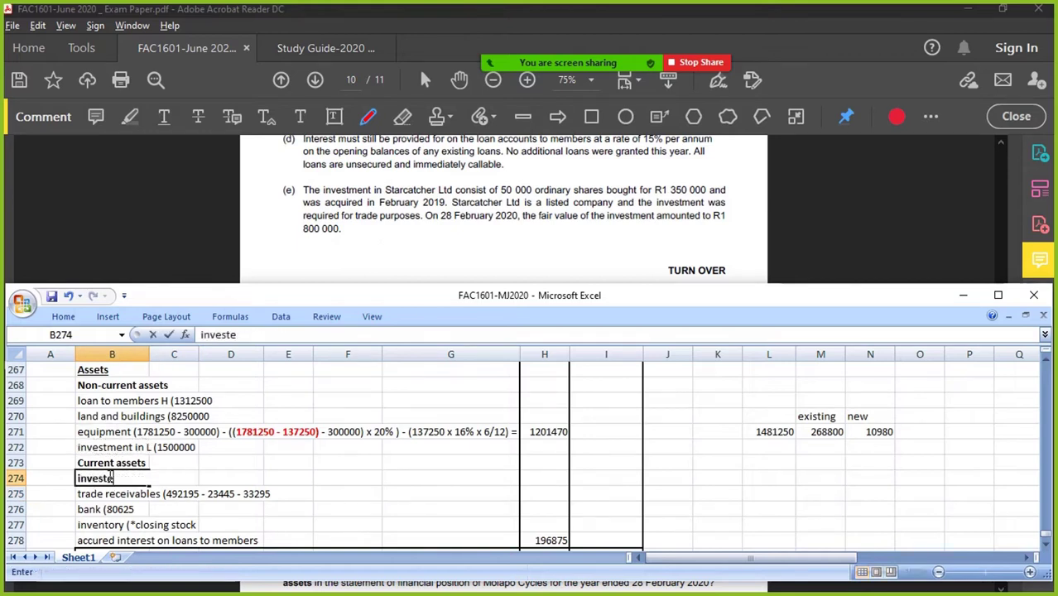
pyautogui.write('mme')
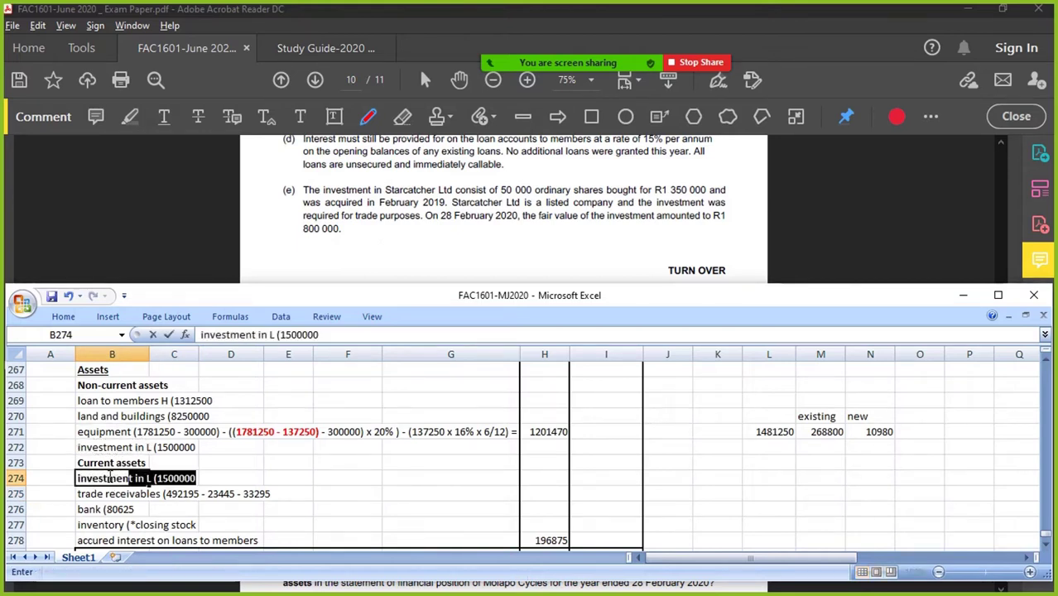
pyautogui.write('nt in S')
pyautogui.press('Return')
pyautogui.press('Right')
pyautogui.press('Right')
pyautogui.press('Up')
pyautogui.press('Right')
pyautogui.press('Right')
pyautogui.press('Right')
pyautogui.press('Right')
pyautogui.press('Right')
pyautogui.press('Left')
pyautogui.write('1800000')
pyautogui.press('Return')
# Enter inventory 189375 in H277 and bank 80625 in H276.
pyautogui.scroll(-3, 473, 238)
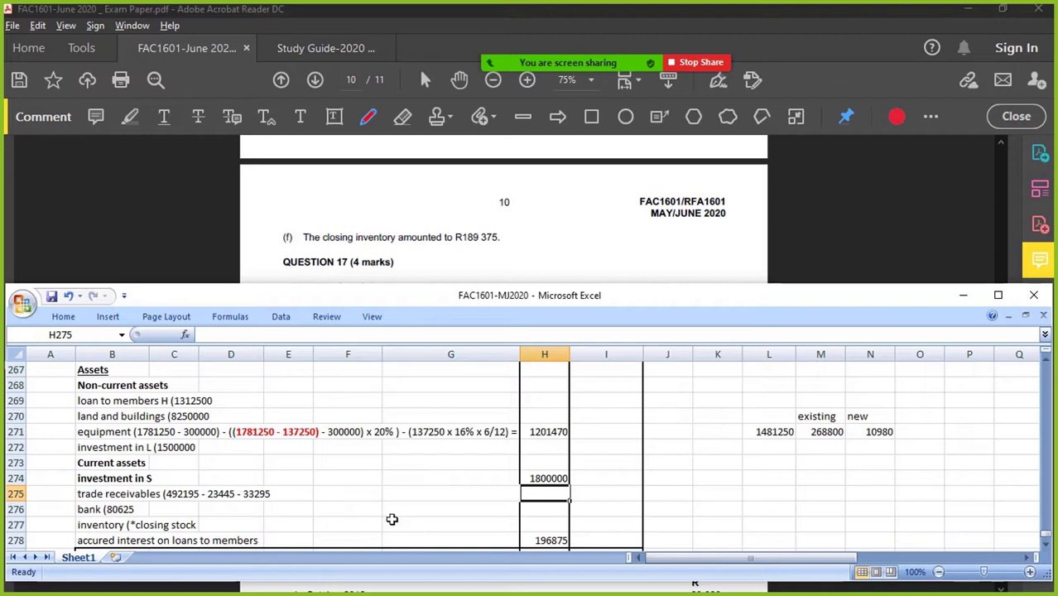
pyautogui.click(539, 526)
pyautogui.write('189375')
pyautogui.press('Return')
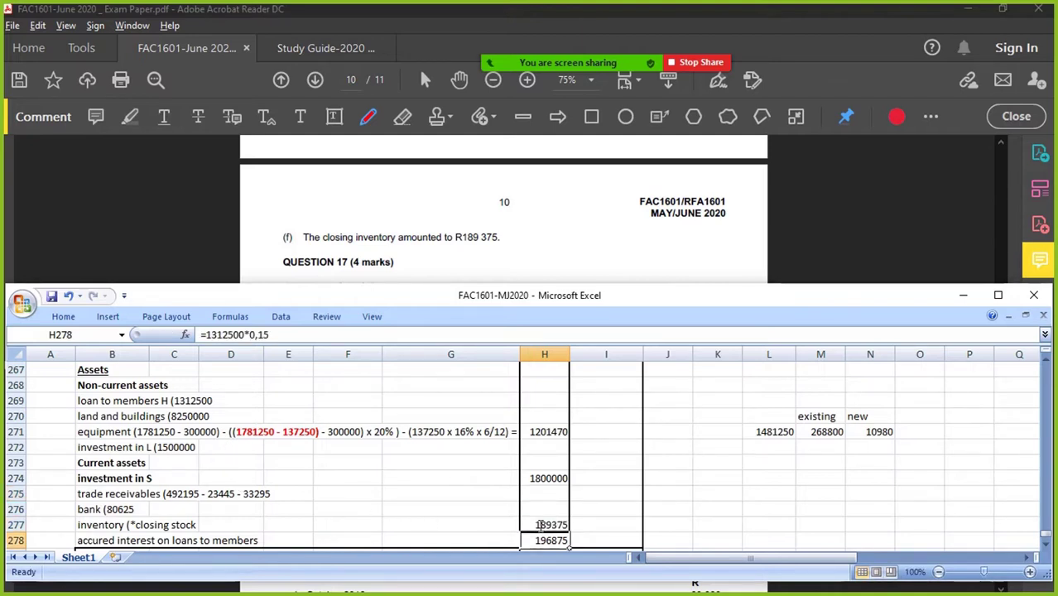
pyautogui.click(544, 507)
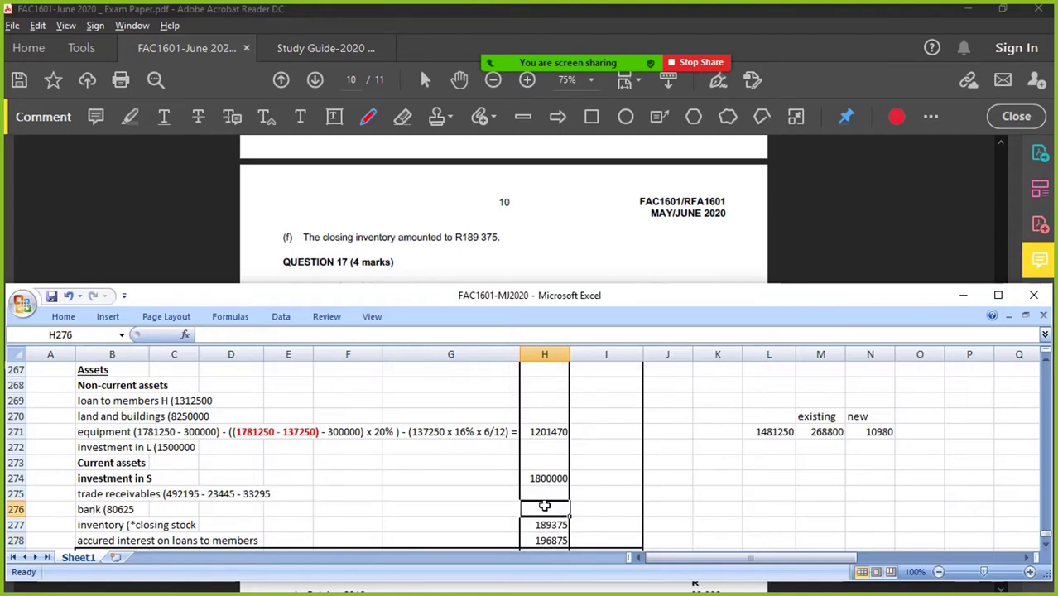
pyautogui.write('80')
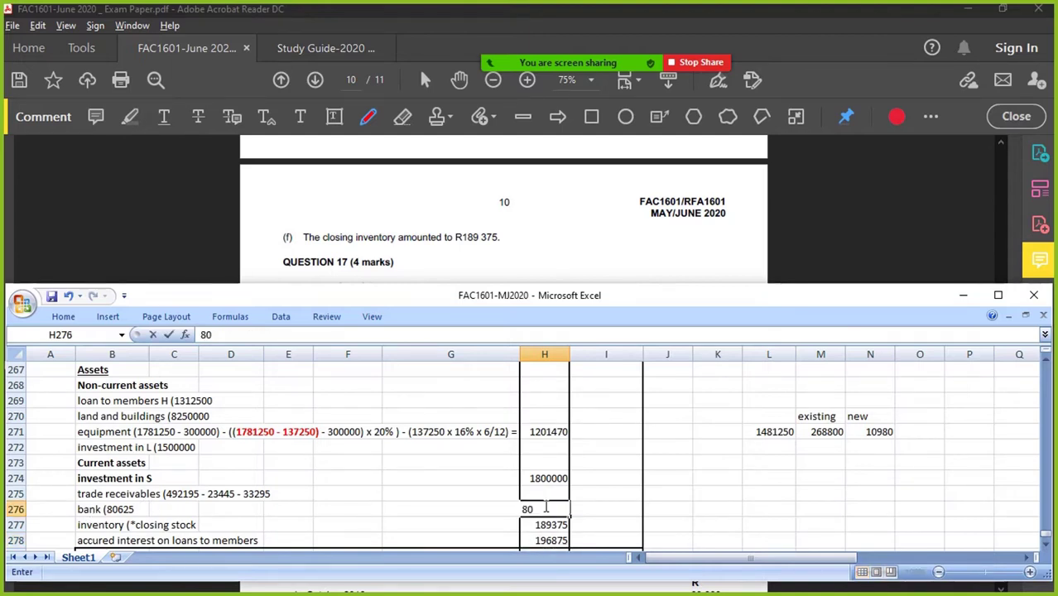
pyautogui.write('625')
pyautogui.press('Return')
# Make H275 a formula from the receivables working, giving 435455.
pyautogui.press('Up')
pyautogui.press('Up')
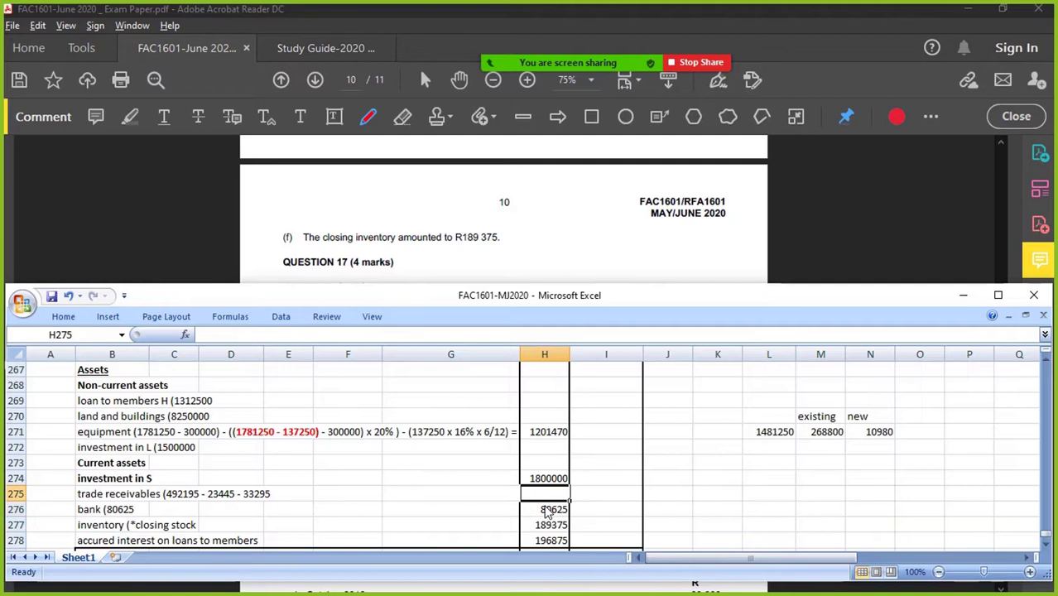
pyautogui.click(108, 492)
pyautogui.moveTo(294, 339); pyautogui.dragTo(402, 337)
pyautogui.press('Return')
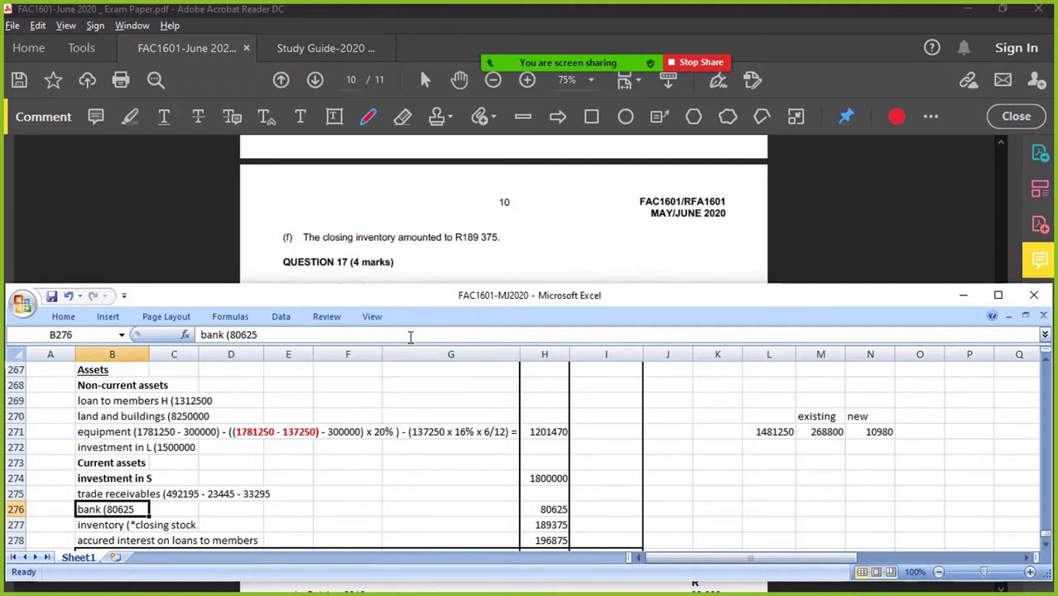
pyautogui.click(544, 495)
pyautogui.write('=')
pyautogui.hotkey('ctrl', 'v')
pyautogui.press('Return')
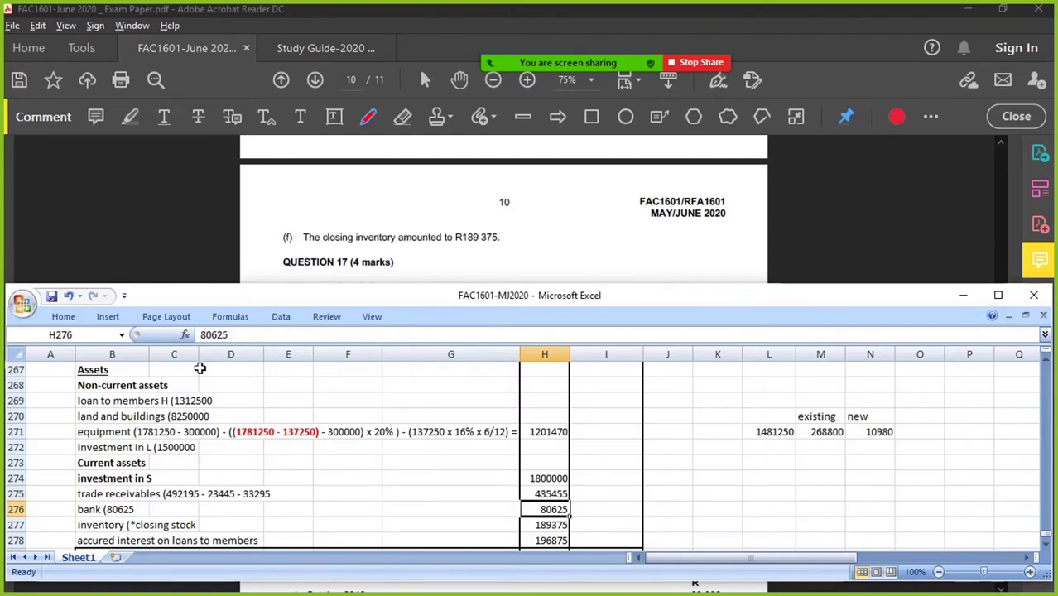
# Enter the loan 1312500 in H269 and land and buildings 8250000 below it.
pyautogui.click(122, 400)
pyautogui.moveTo(298, 334); pyautogui.dragTo(349, 334)
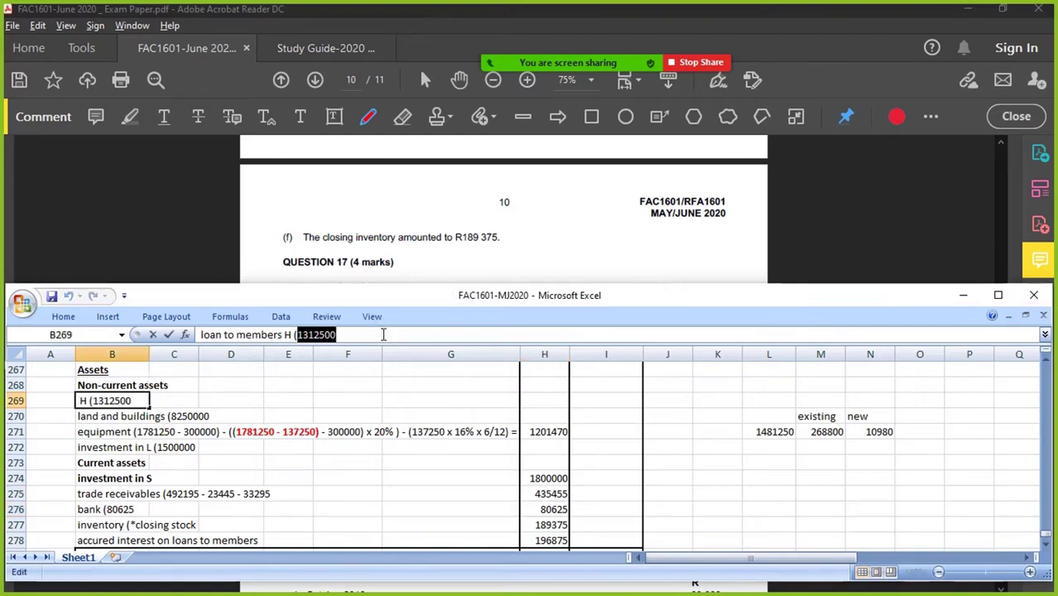
pyautogui.press('Return')
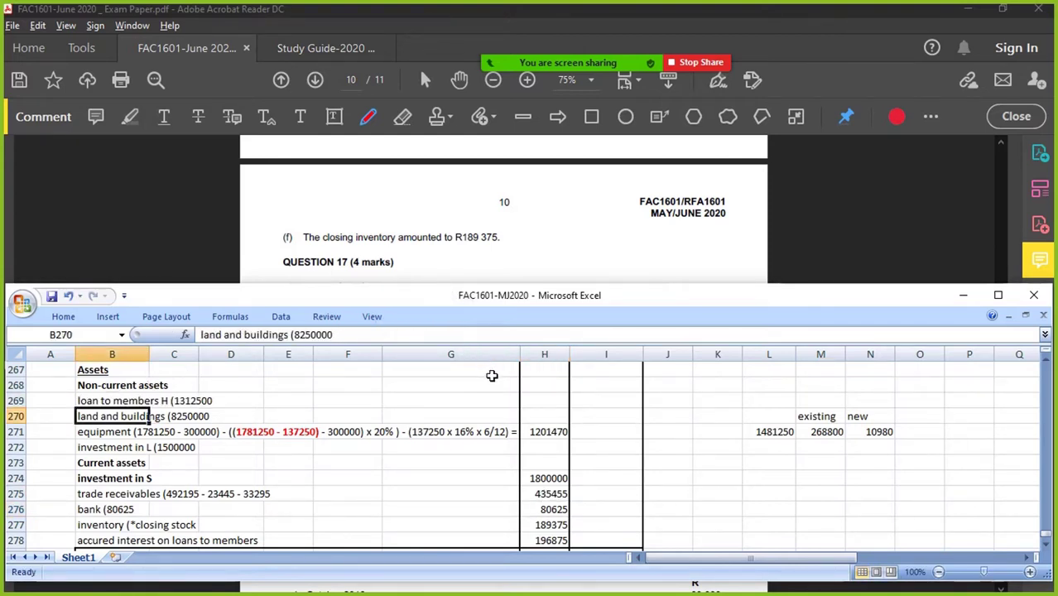
pyautogui.click(548, 401)
pyautogui.hotkey('ctrl', 'v')
pyautogui.press('Return')
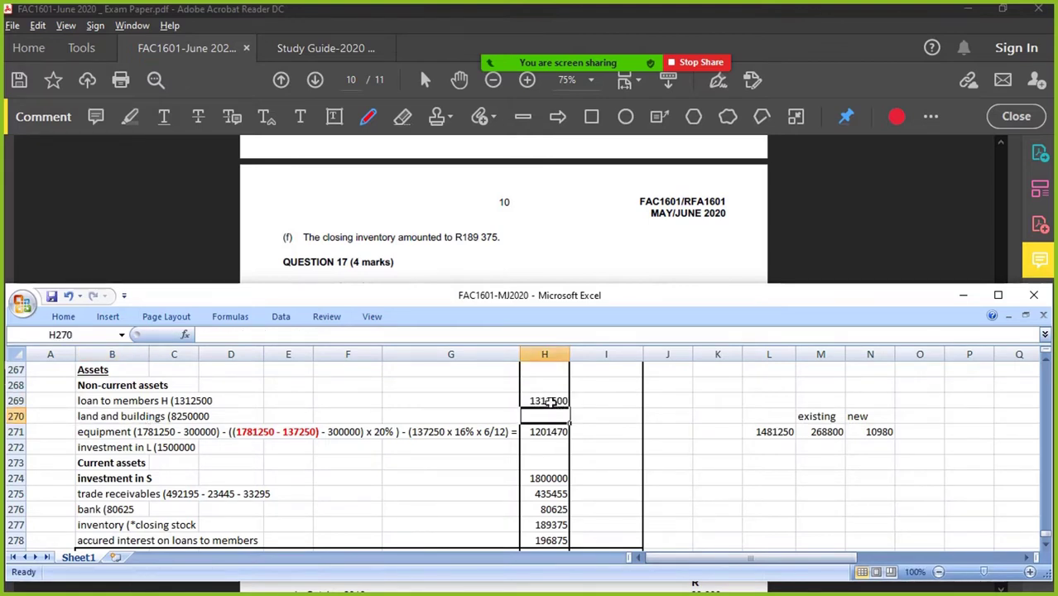
pyautogui.write('8250000')
pyautogui.press('Return')
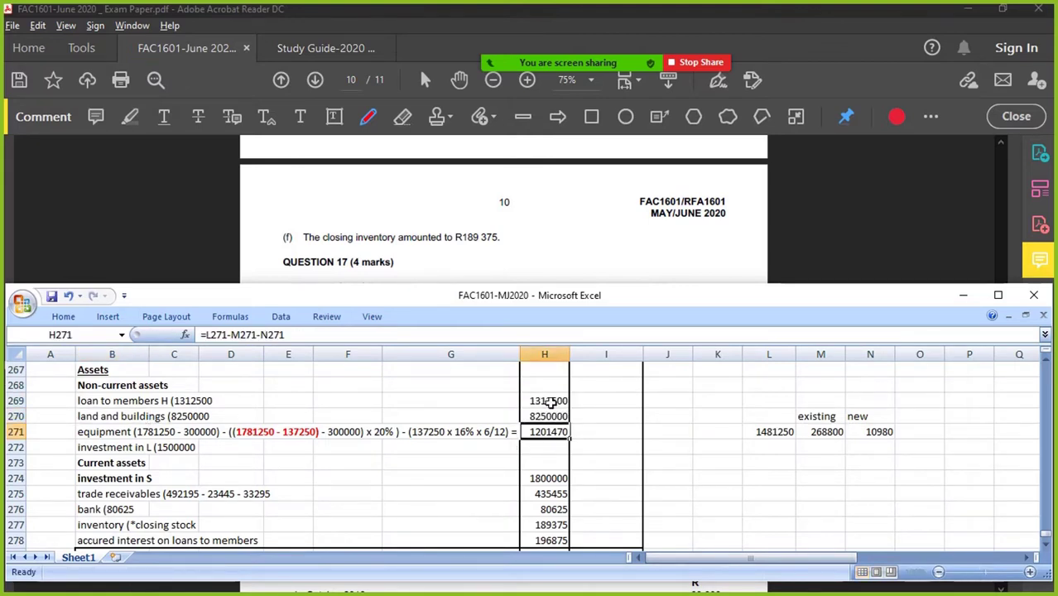
# Enter 1500000 as the investment in L amount in H272.
pyautogui.click(540, 447)
pyautogui.write('1500000')
pyautogui.press('Return')
pyautogui.scroll(-1, 551, 437)
pyautogui.scroll(1, 586, 441)
pyautogui.scroll(1, 610, 431)
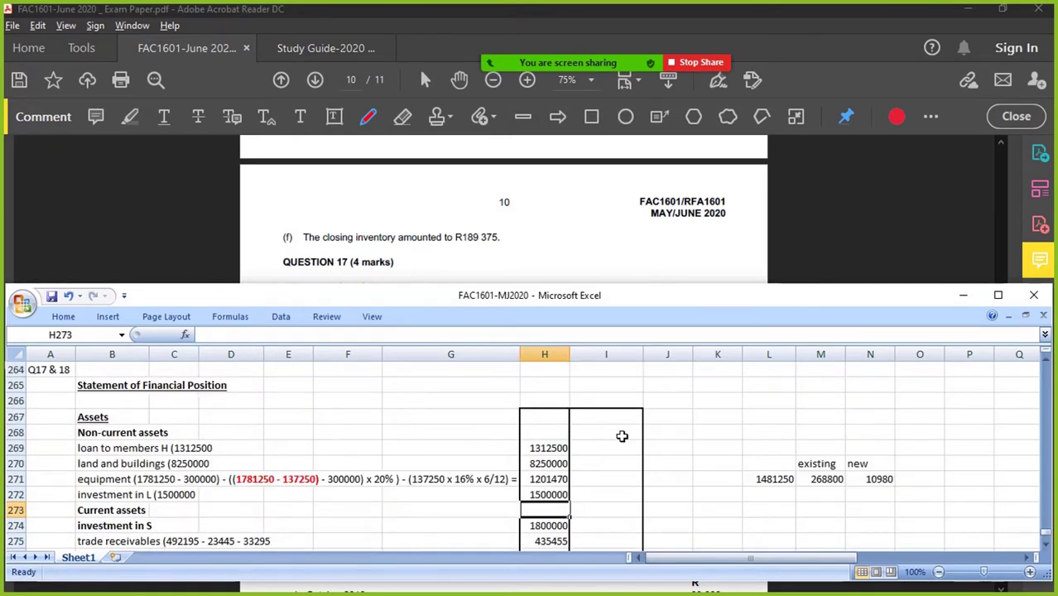
# Sum non-current assets (12263970) in I268 and current assets (2702330) in I273.
pyautogui.click(621, 432)
pyautogui.write('=sum(')
pyautogui.moveTo(546, 448); pyautogui.dragTo(551, 496)
pyautogui.press('Return')
pyautogui.scroll(-1, 626, 433)
pyautogui.click(606, 465)
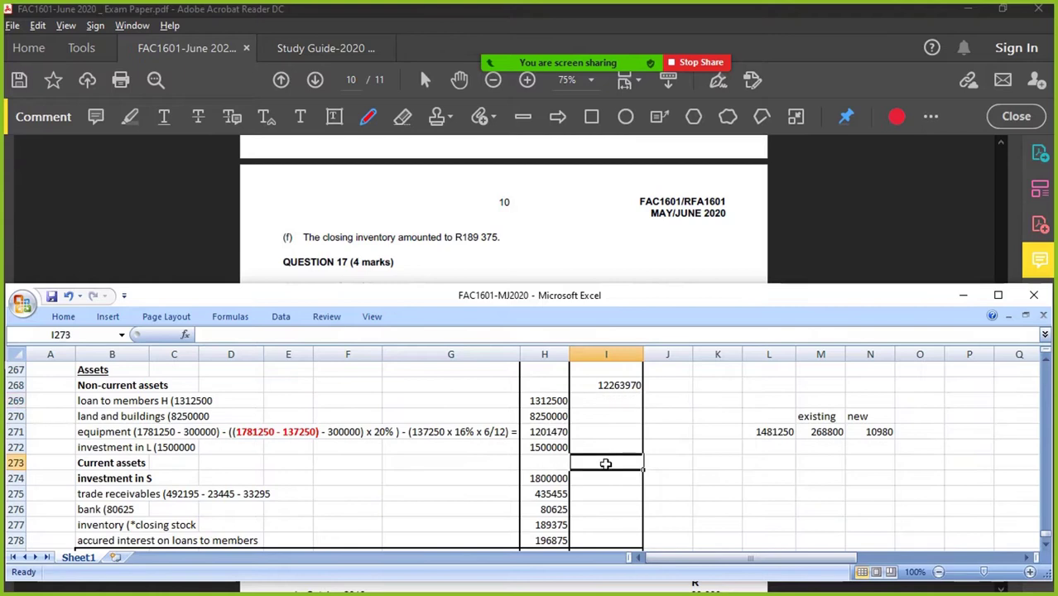
pyautogui.write('=sum(')
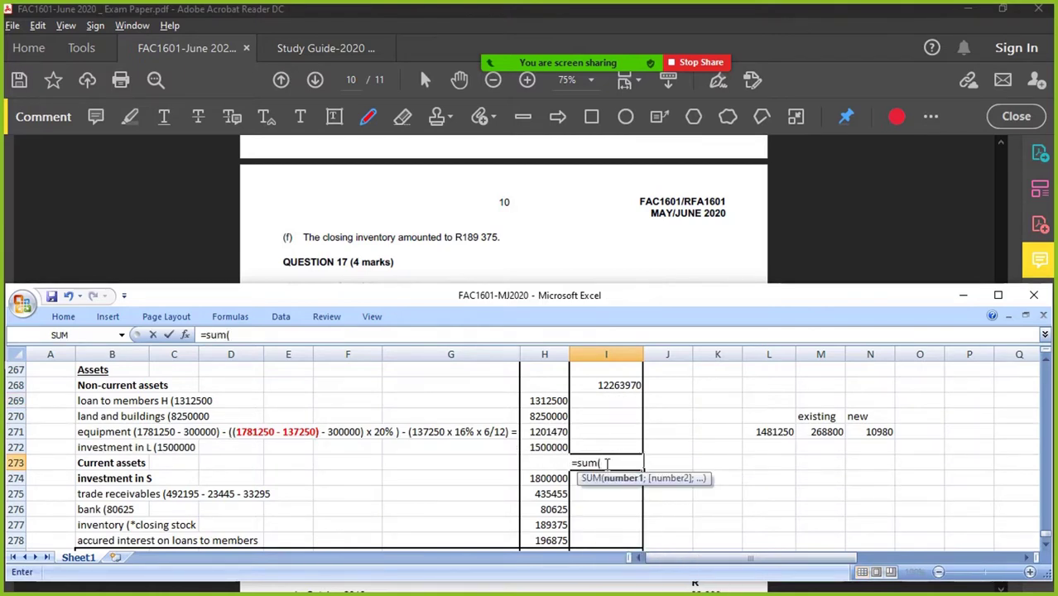
pyautogui.moveTo(548, 479); pyautogui.dragTo(548, 540)
pyautogui.press('Return')
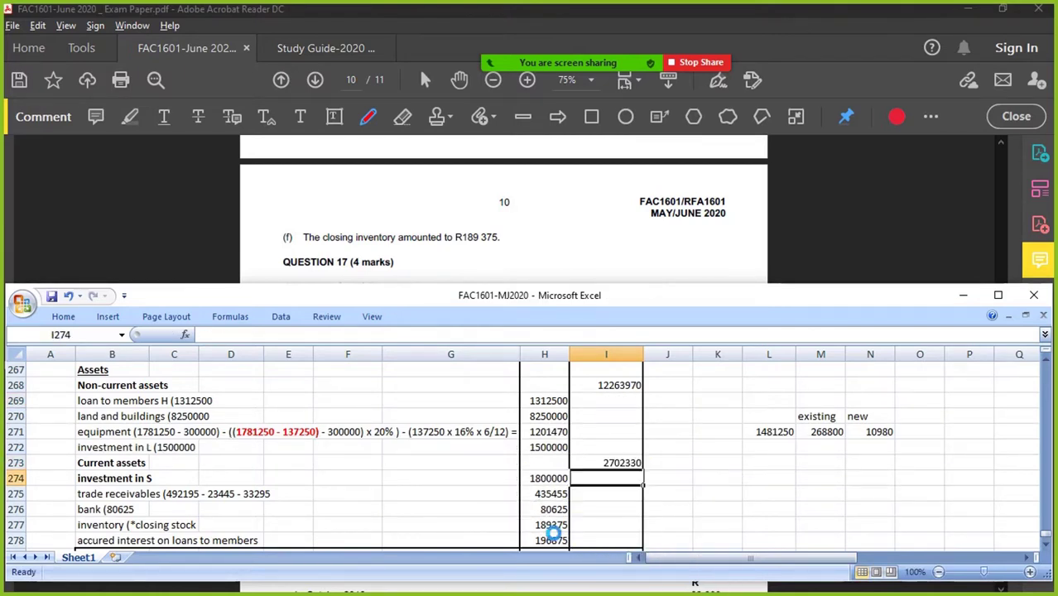
# Apply Accounting number format to the subtotals in column I.
pyautogui.scroll(-1, 609, 520)
pyautogui.scroll(1, 660, 511)
pyautogui.moveTo(609, 385); pyautogui.dragTo(621, 528)
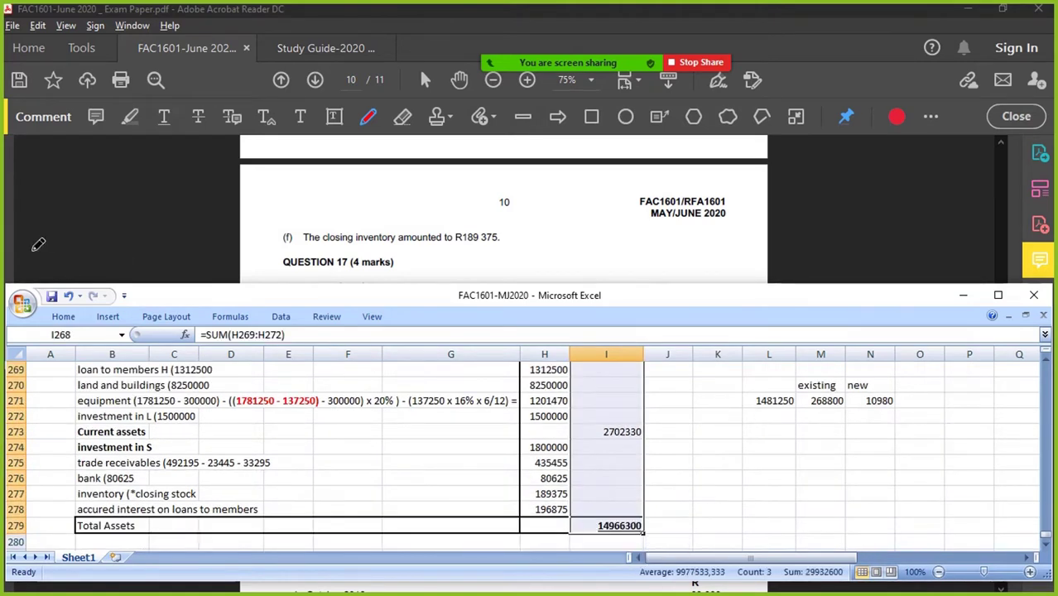
pyautogui.click(76, 318)
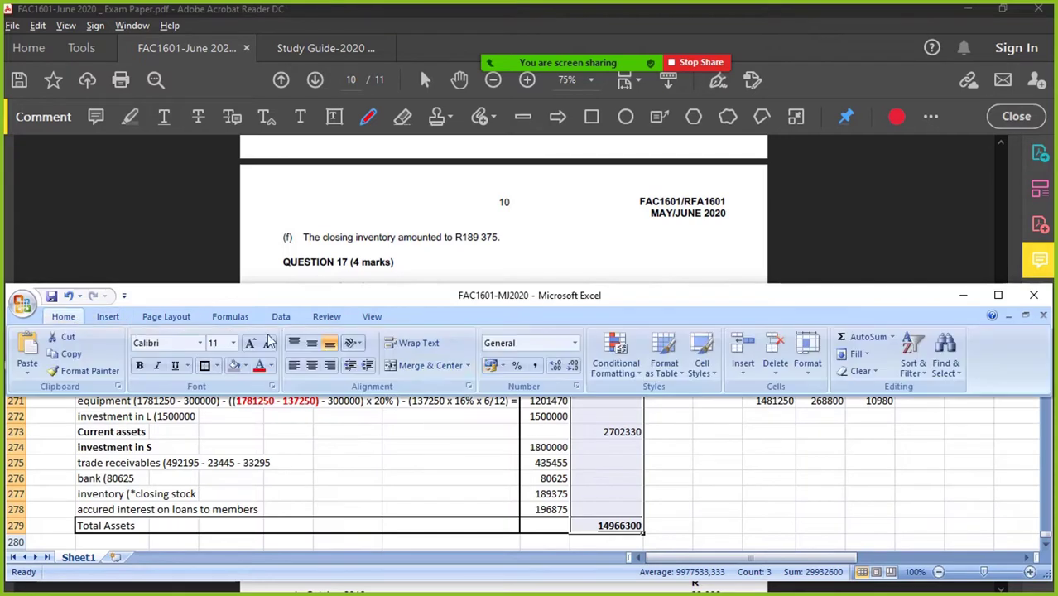
pyautogui.click(497, 366)
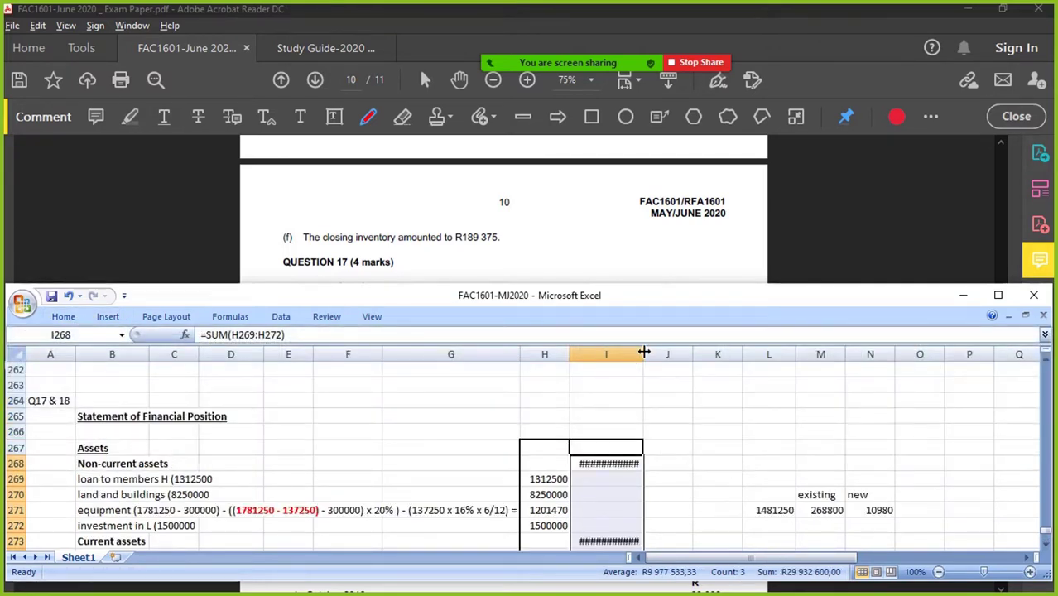
# Review the non-current assets SUM formula in I268 against the displayed subtotals.
pyautogui.click(694, 476)
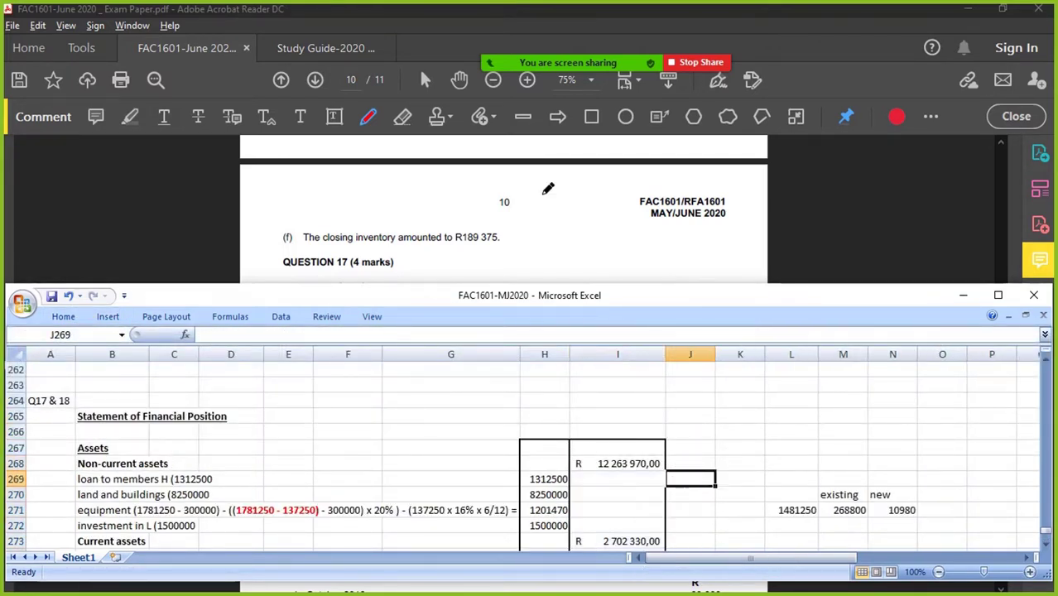
pyautogui.scroll(-5, 548, 189)
pyautogui.scroll(3, 547, 213)
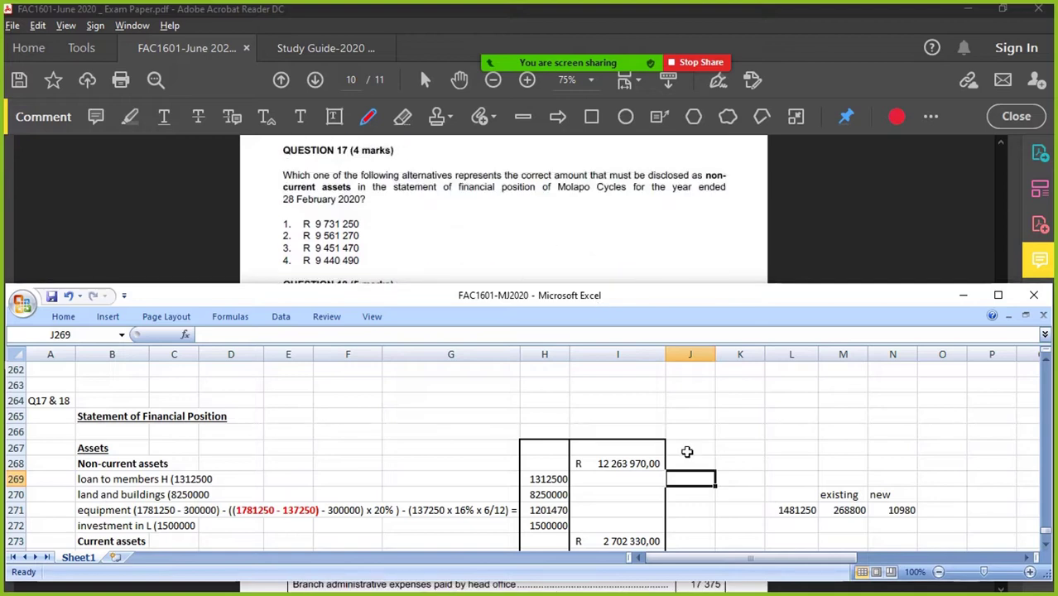
pyautogui.scroll(-1, 699, 451)
pyautogui.scroll(-1, 701, 472)
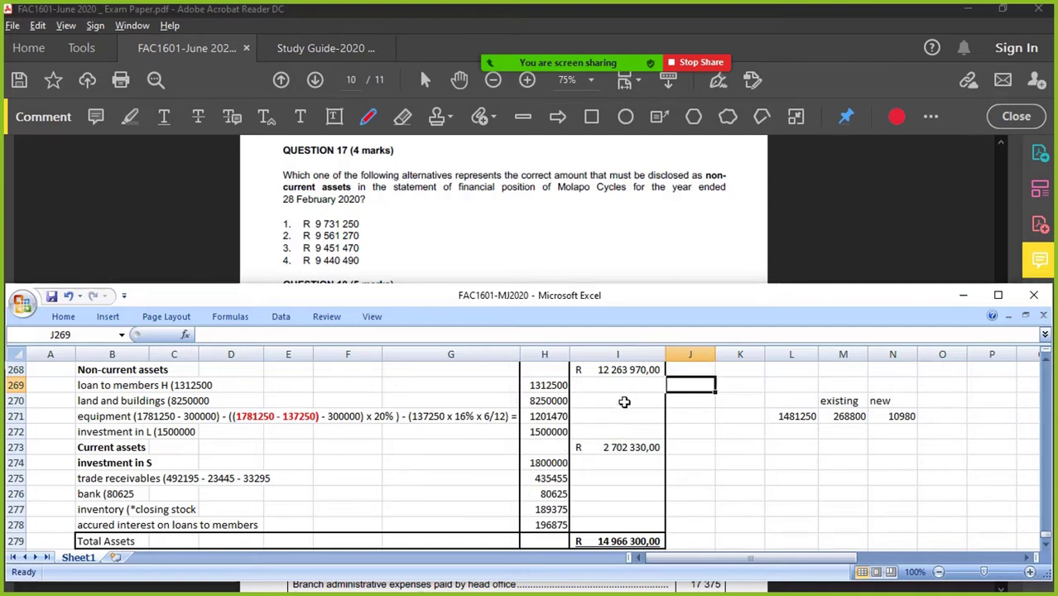
pyautogui.click(635, 370)
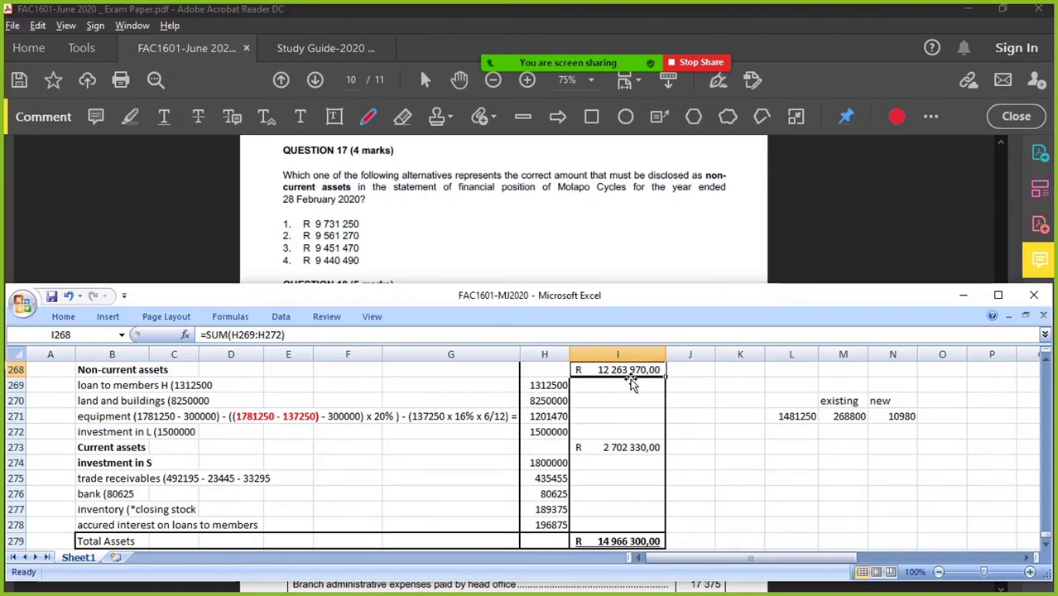
pyautogui.scroll(-3, 474, 230)
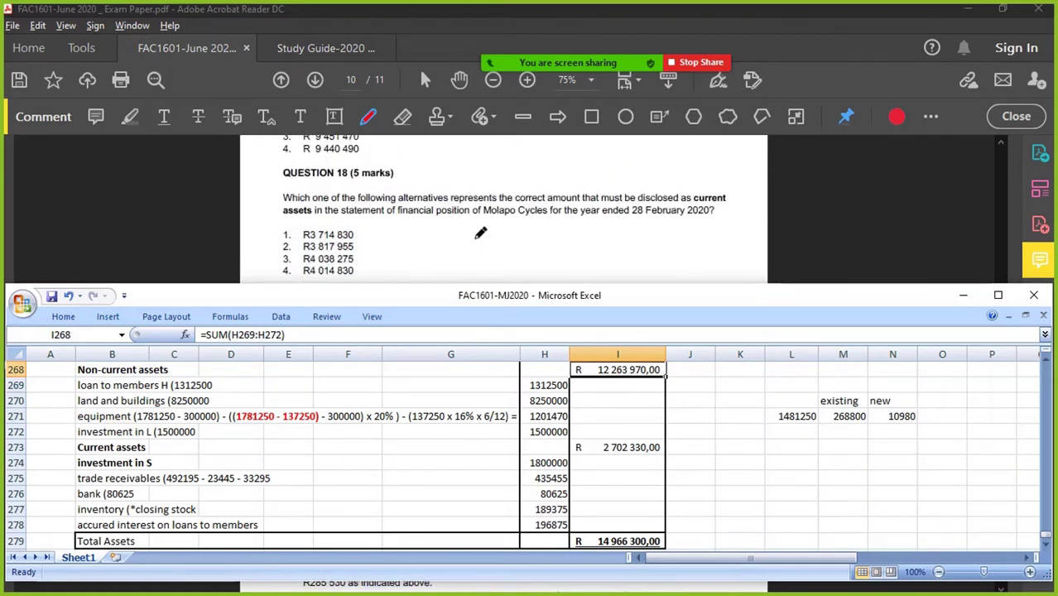
pyautogui.scroll(1, 474, 229)
# Scroll the exam PDF to additional notes (c)–(e) with the Starcatcher investment details.
pyautogui.click(100, 466)
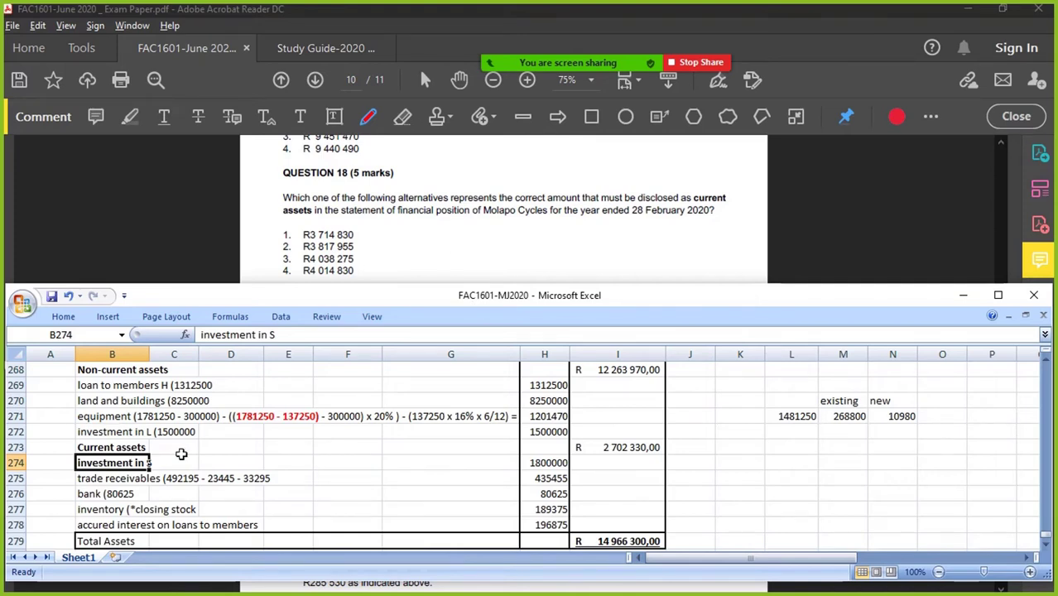
pyautogui.scroll(10, 480, 220)
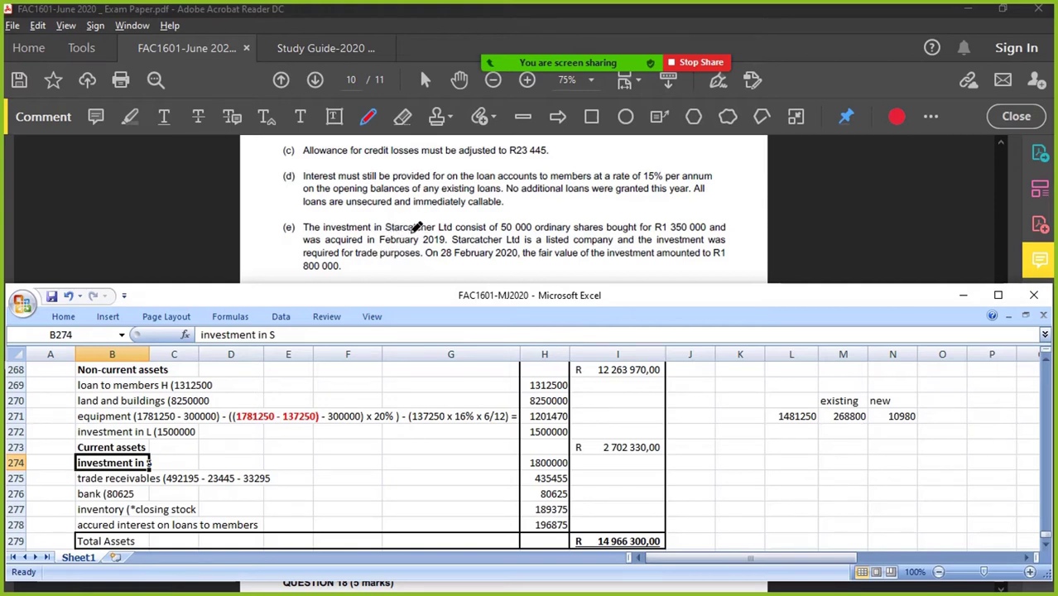
pyautogui.scroll(5, 414, 240)
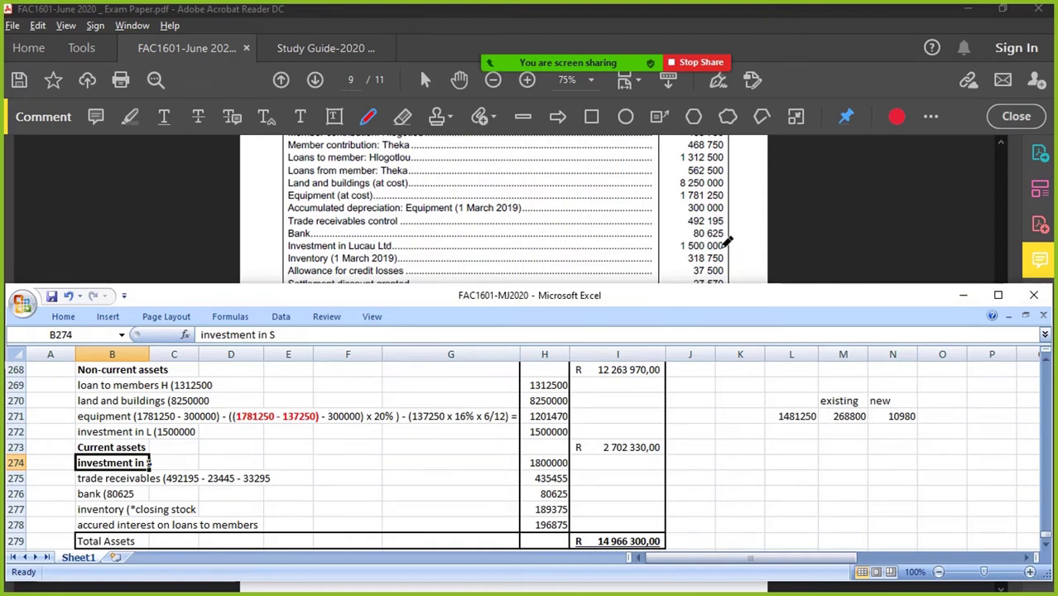
pyautogui.scroll(3, 569, 253)
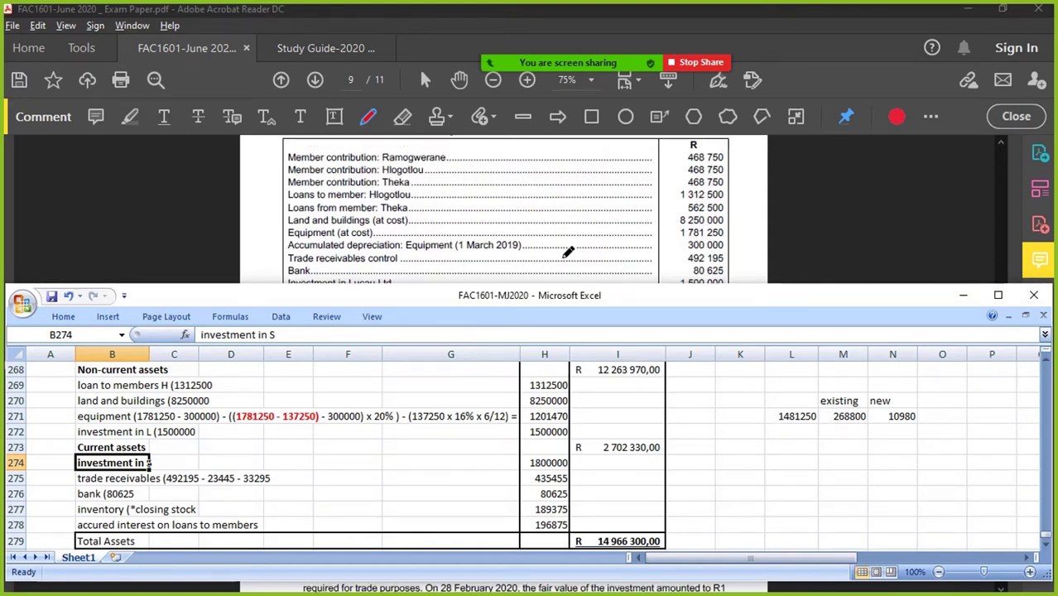
pyautogui.scroll(-5, 568, 253)
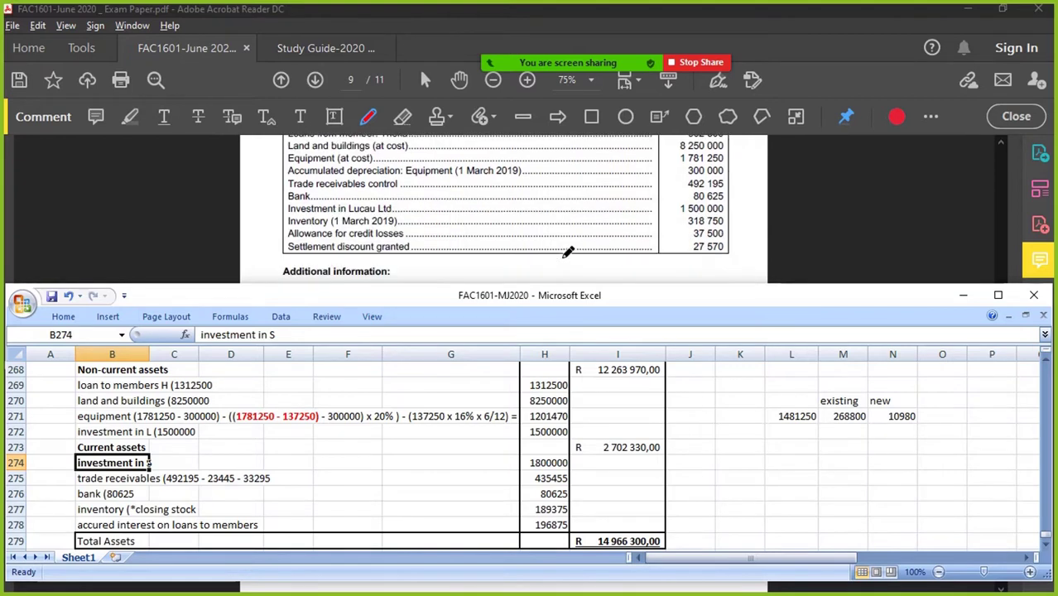
pyautogui.scroll(3, 502, 251)
pyautogui.scroll(-6, 502, 250)
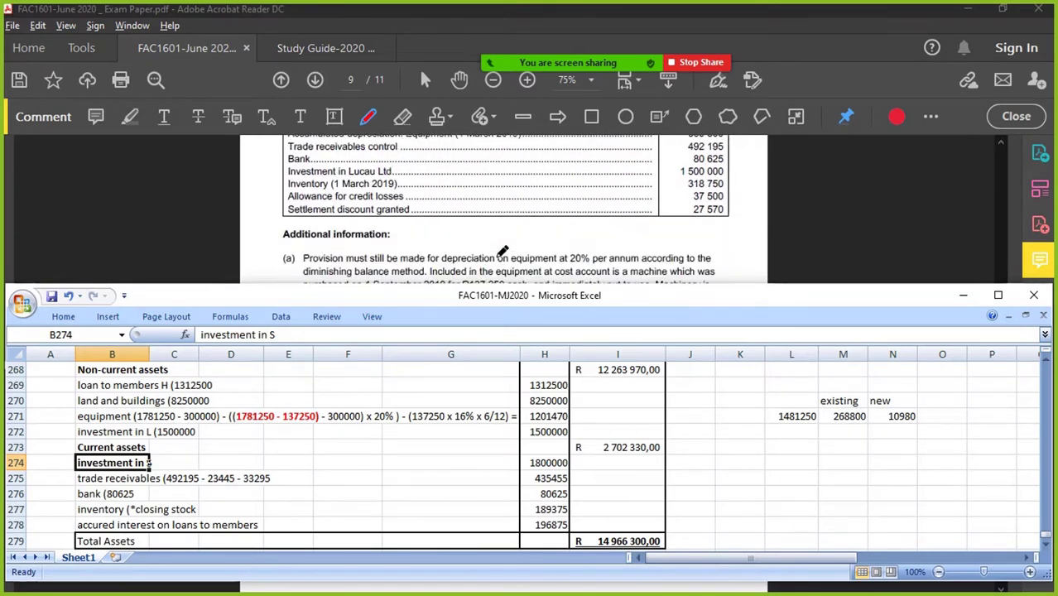
pyautogui.scroll(-15, 578, 231)
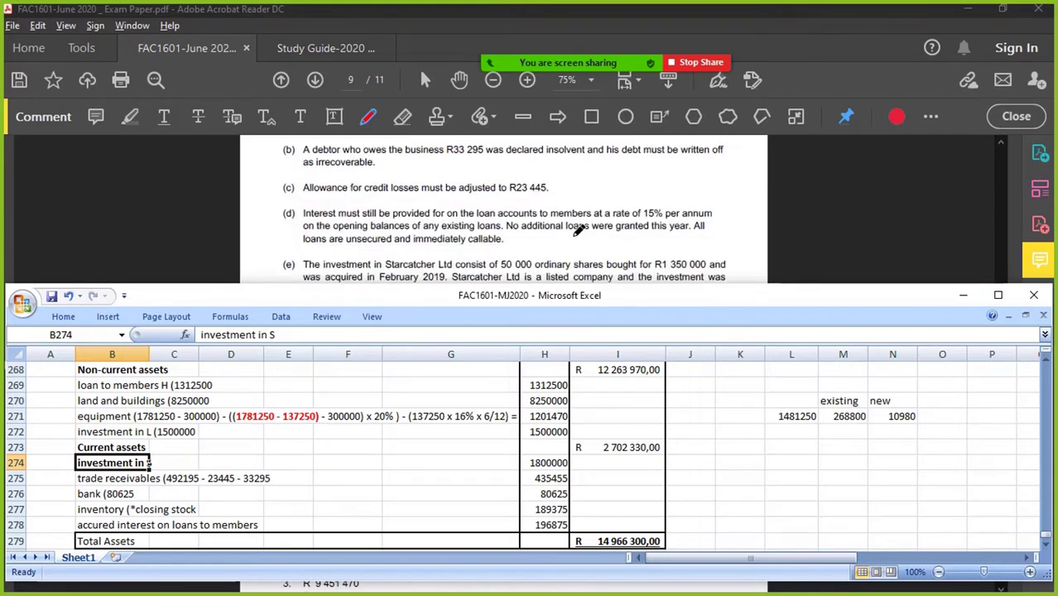
pyautogui.scroll(-8, 579, 231)
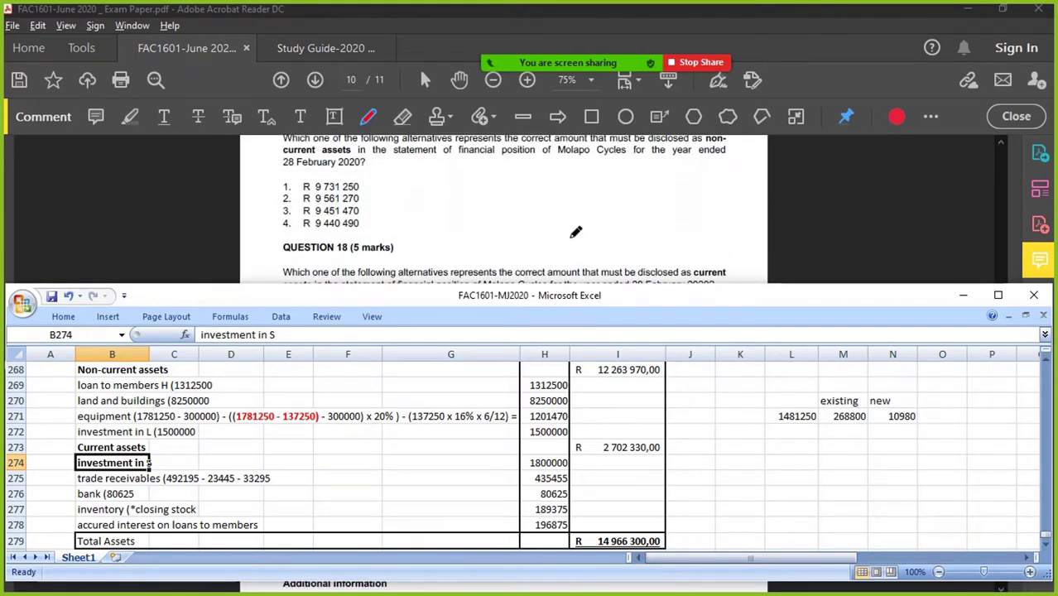
# Select the loan to members row in Excel across to column I.
pyautogui.moveTo(83, 386); pyautogui.dragTo(620, 386)
pyautogui.scroll(10, 433, 223)
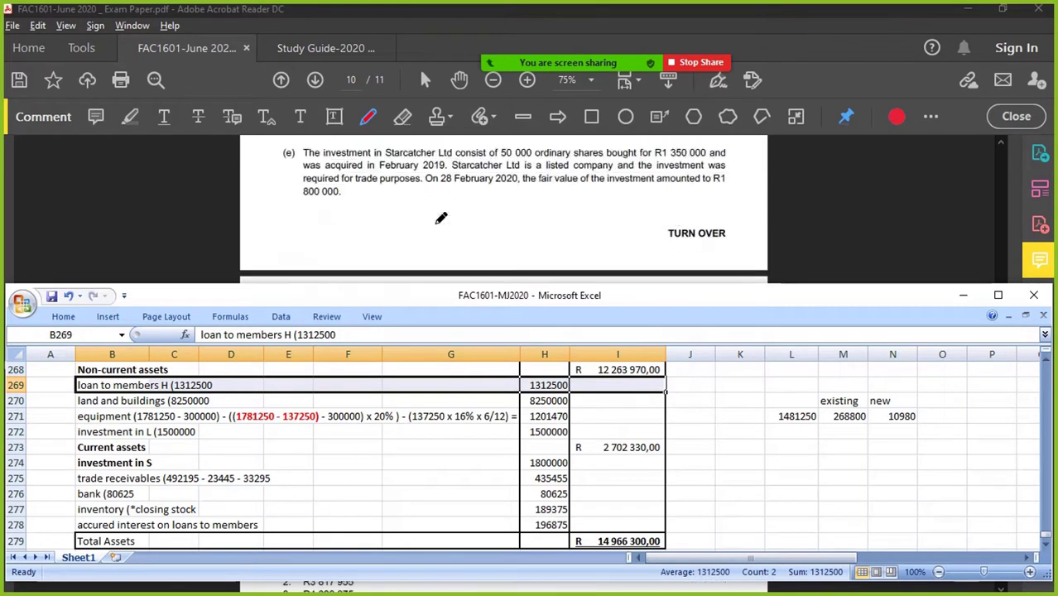
pyautogui.scroll(3, 441, 218)
pyautogui.scroll(-6, 441, 219)
pyautogui.scroll(-1, 442, 219)
pyautogui.scroll(1, 442, 219)
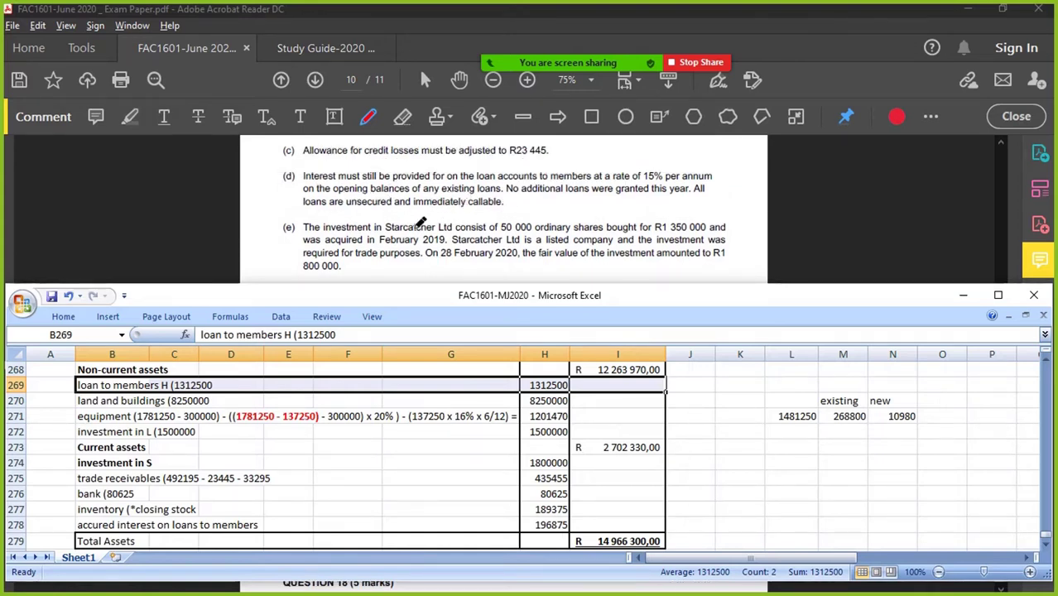
# Move the loan to members line into a new row under Current assets, clearing the original.
pyautogui.click(307, 449)
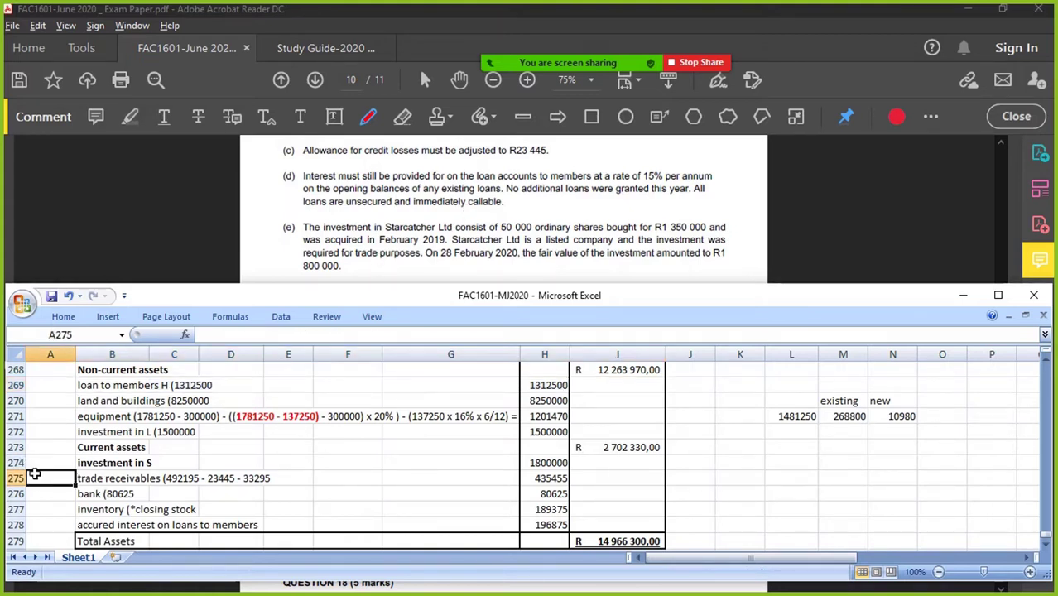
pyautogui.click(15, 463)
pyautogui.rightClick(16, 463)
pyautogui.click(82, 354)
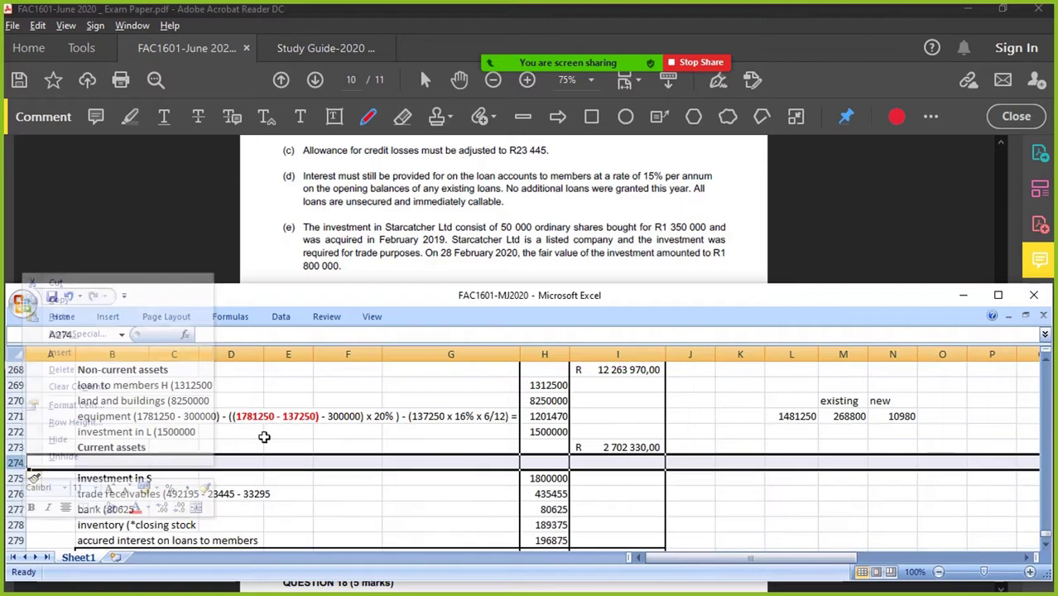
pyautogui.click(108, 388)
pyautogui.click(322, 387)
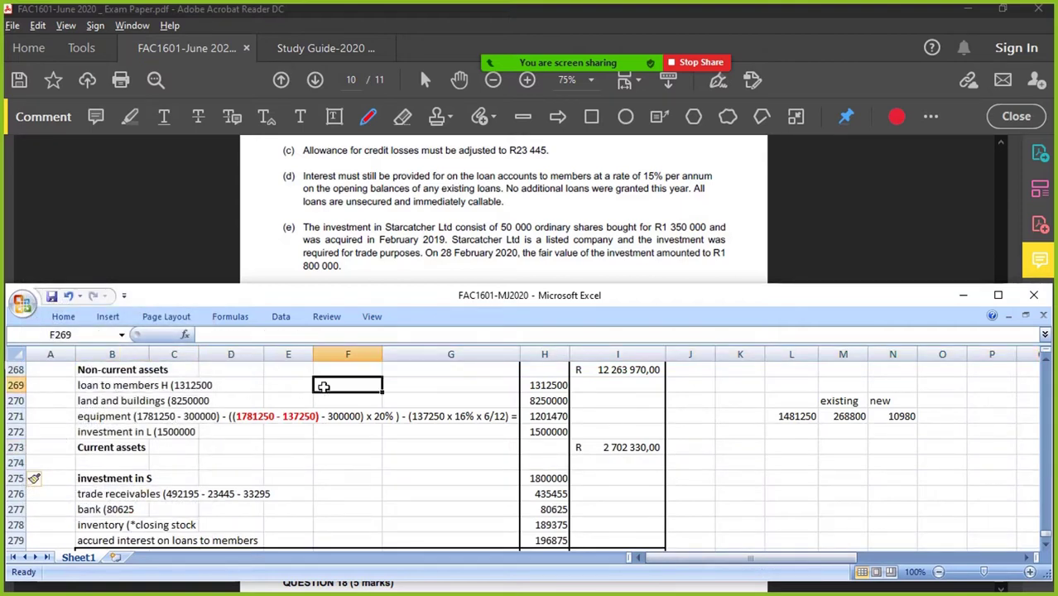
pyautogui.moveTo(101, 388); pyautogui.dragTo(547, 388)
pyautogui.hotkey('ctrl', 'c')
pyautogui.click(104, 465)
pyautogui.hotkey('ctrl', 'v')
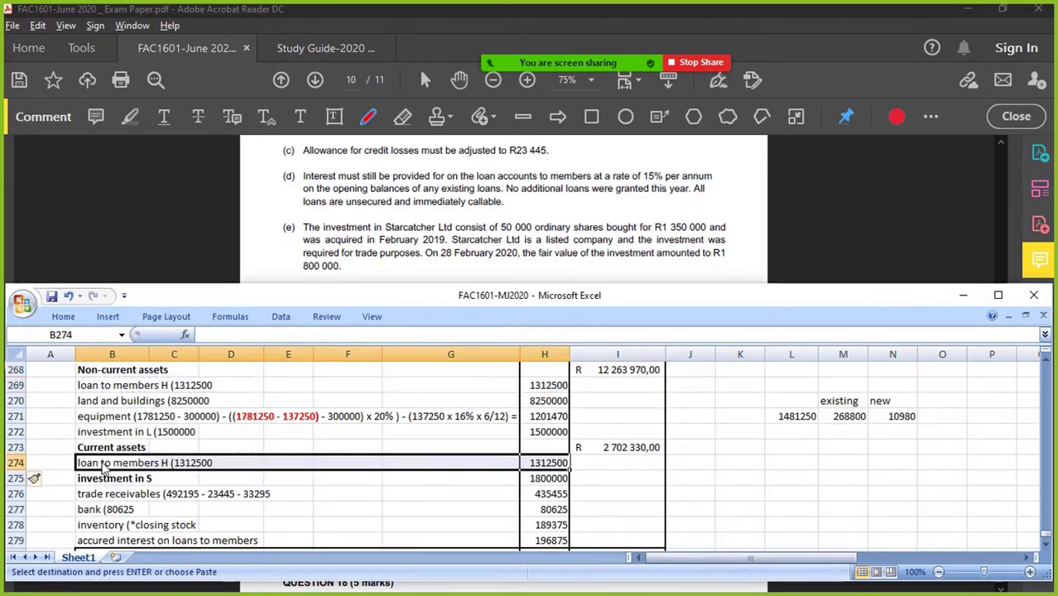
pyautogui.moveTo(101, 386); pyautogui.dragTo(553, 390)
pyautogui.press('Delete')
pyautogui.click(629, 495)
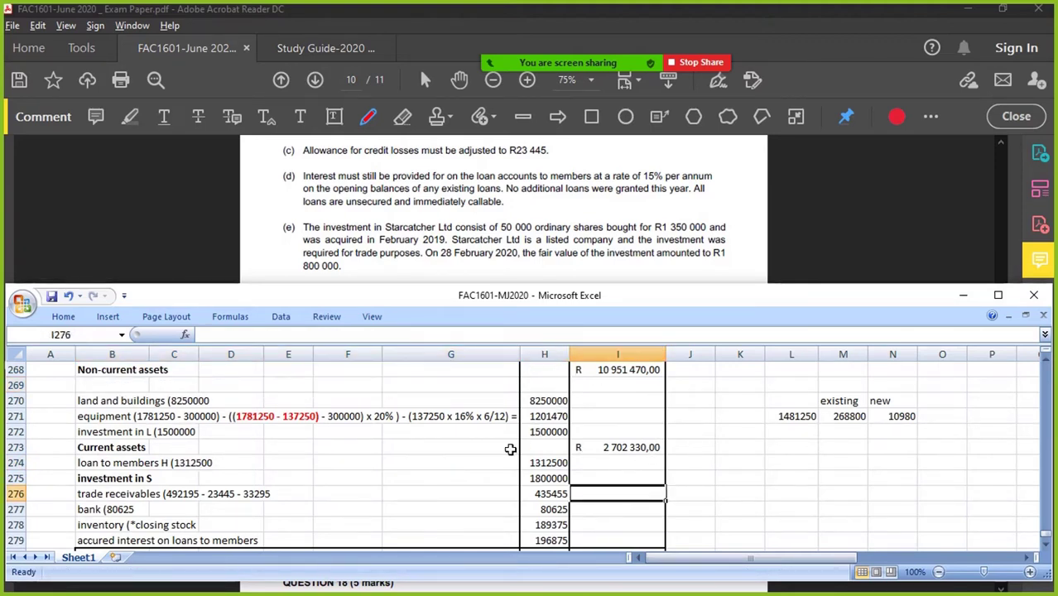
# Move the investment in L line into a new row under Current assets, clearing the original.
pyautogui.click(129, 434)
pyautogui.moveTo(130, 432); pyautogui.dragTo(530, 431)
pyautogui.moveTo(618, 371); pyautogui.dragTo(619, 463)
pyautogui.click(231, 462)
pyautogui.click(15, 463)
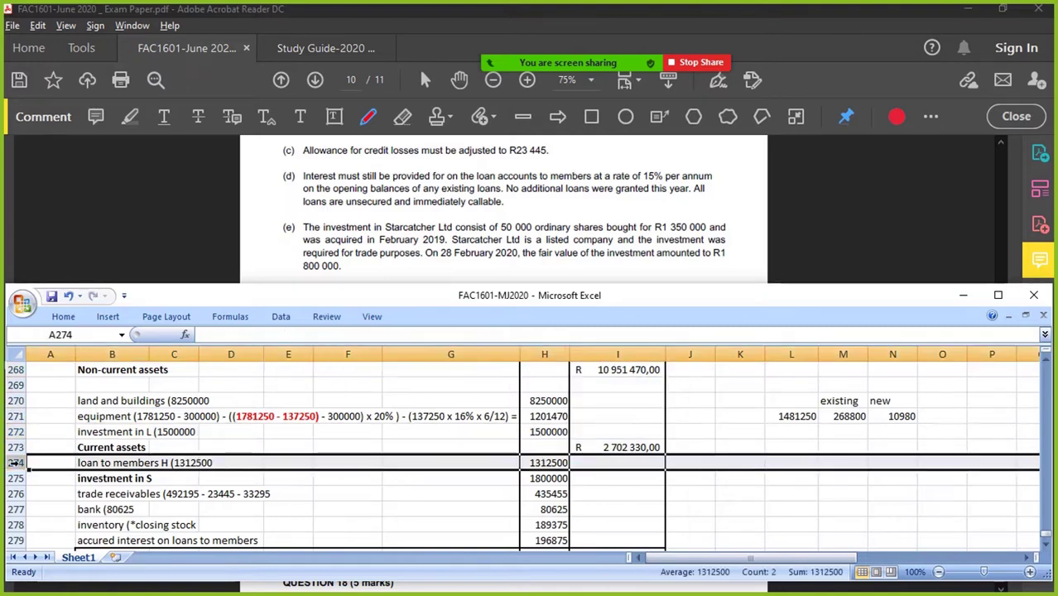
pyautogui.rightClick(17, 465)
pyautogui.click(89, 357)
pyautogui.moveTo(112, 431); pyautogui.dragTo(541, 430)
pyautogui.hotkey('ctrl', 'c')
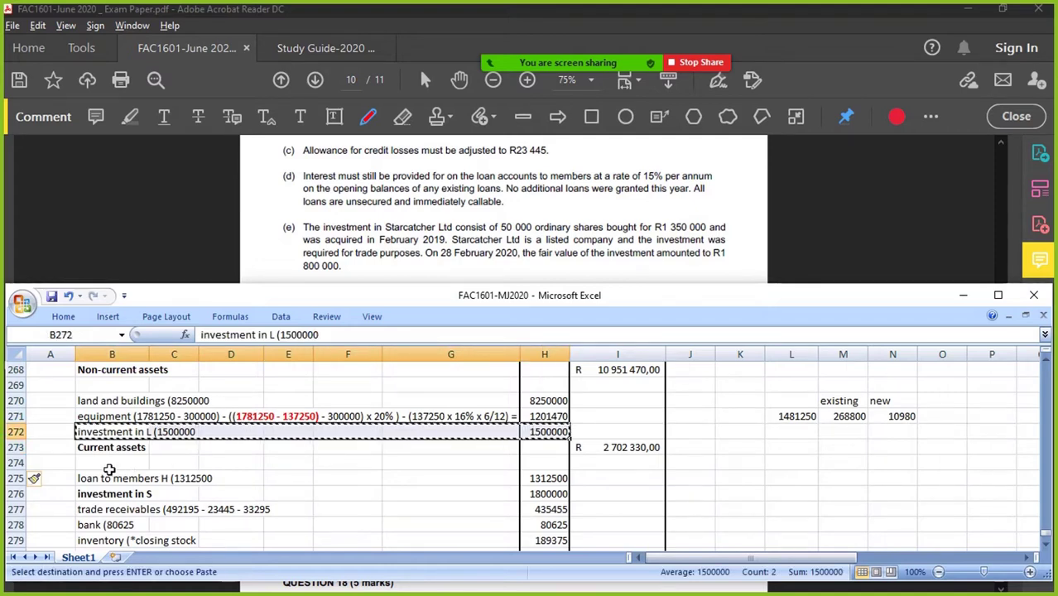
pyautogui.click(110, 463)
pyautogui.hotkey('ctrl', 'v')
pyautogui.hotkey('ctrl', 'Right')
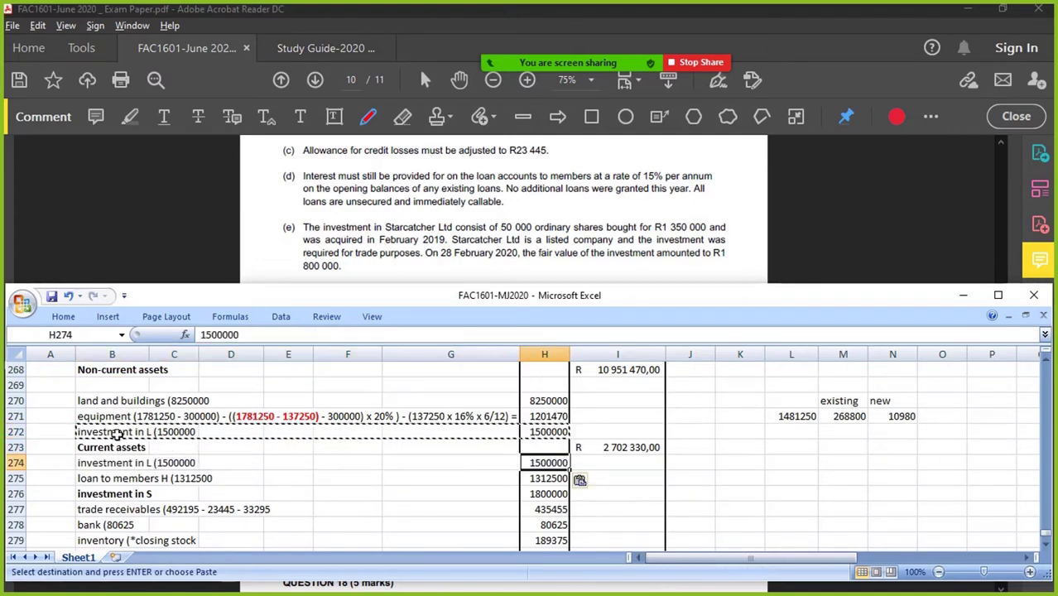
pyautogui.moveTo(116, 432); pyautogui.dragTo(528, 434)
pyautogui.press('Delete')
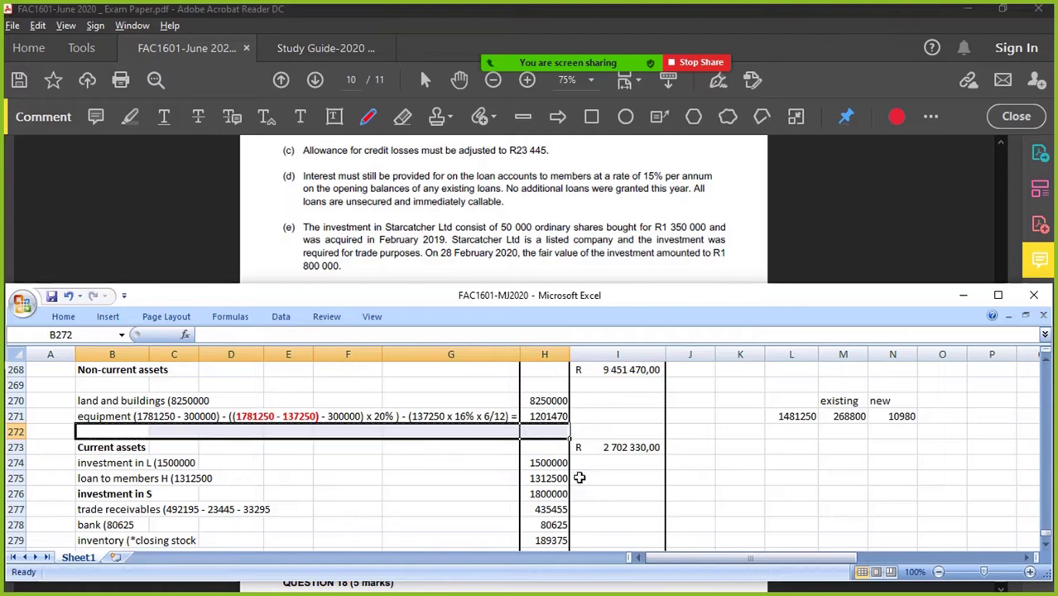
# Start a SUM in the current assets total cell over the current asset amounts.
pyautogui.click(649, 451)
pyautogui.write('=sum(')
pyautogui.press('Left')
pyautogui.press('Down')
pyautogui.hotkey('shift', 'Down')
pyautogui.hotkey('shift', 'Down')
pyautogui.hotkey('shift', 'Down')
pyautogui.hotkey('shift', 'Down')
pyautogui.hotkey('shift', 'Down')
pyautogui.hotkey('shift', 'Down')
# Commit the current assets total and inspect the 9 451 470,00 non-current total in I268.
pyautogui.press('Return')
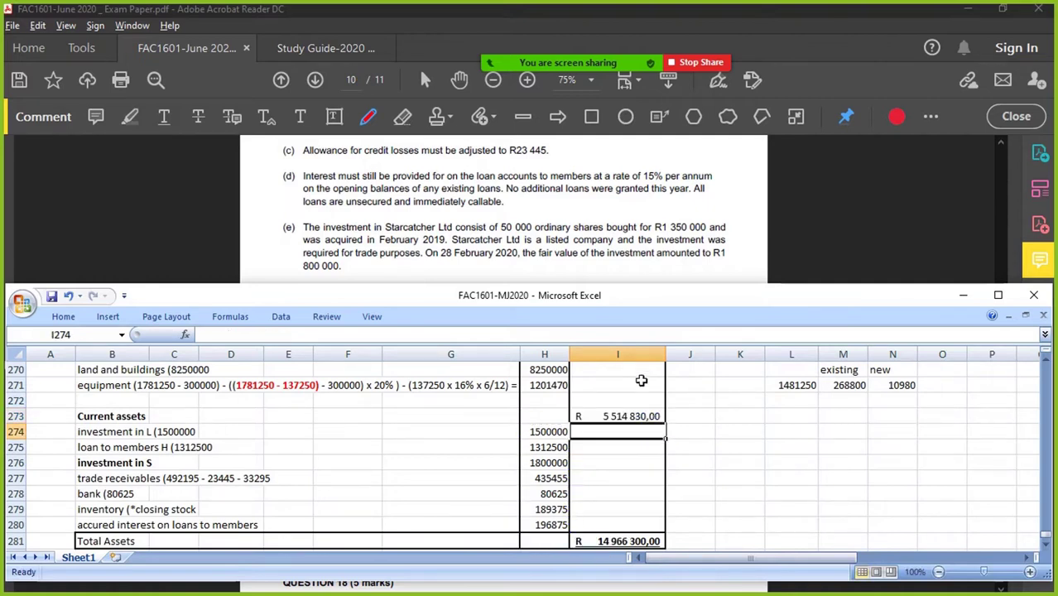
pyautogui.scroll(-10, 648, 236)
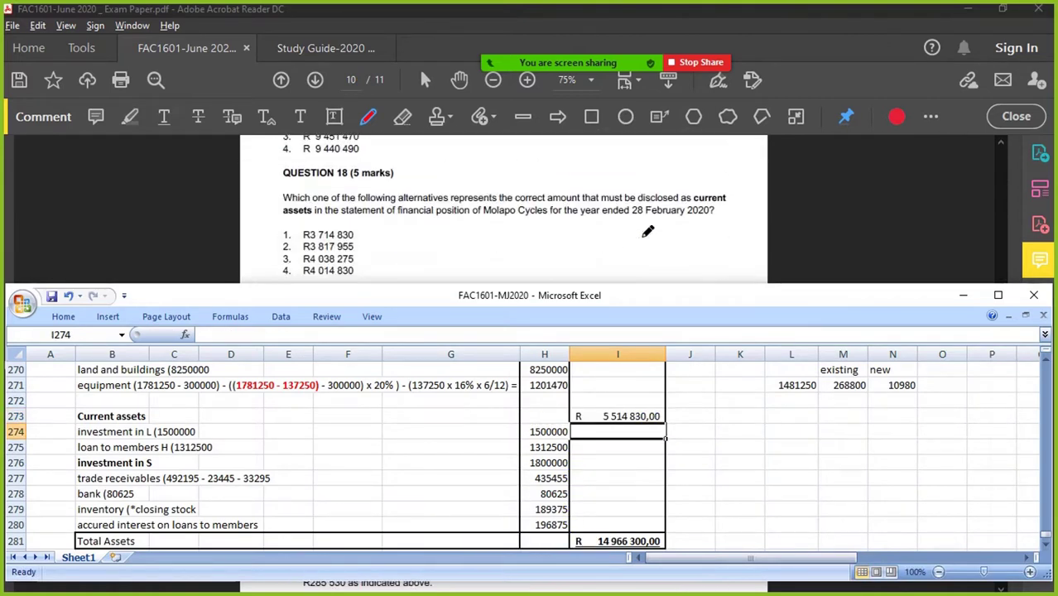
pyautogui.scroll(1, 626, 238)
pyautogui.scroll(1, 584, 233)
pyautogui.scroll(-1, 584, 234)
pyautogui.scroll(1, 663, 479)
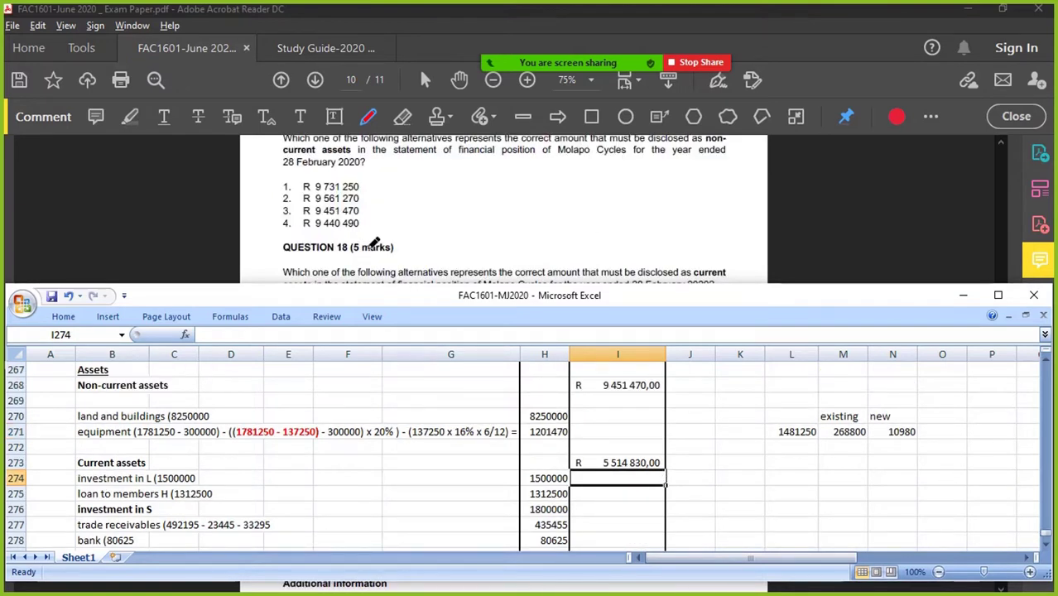
pyautogui.scroll(1, 356, 234)
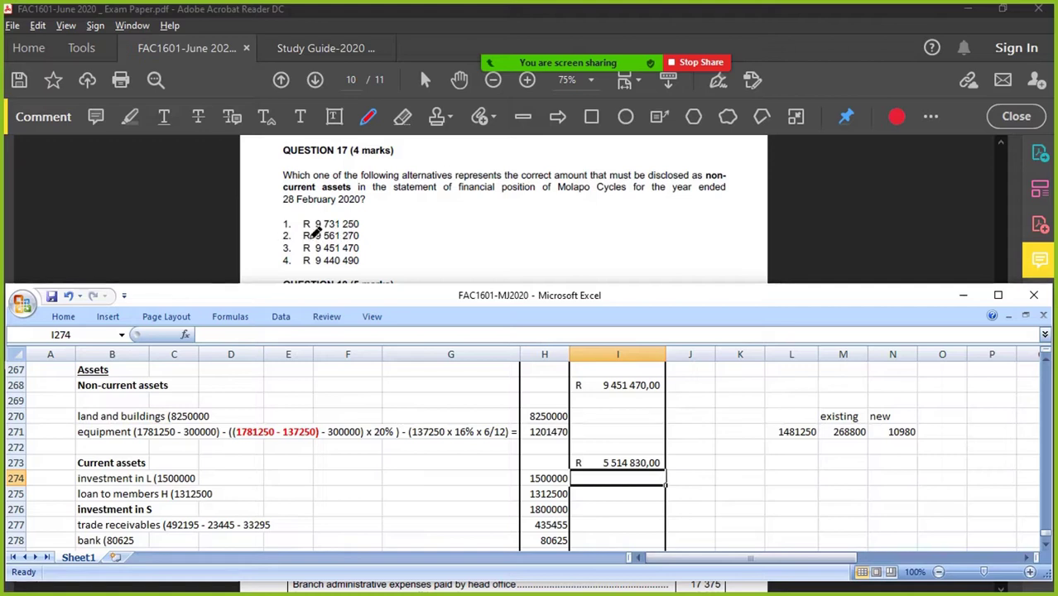
pyautogui.click(619, 386)
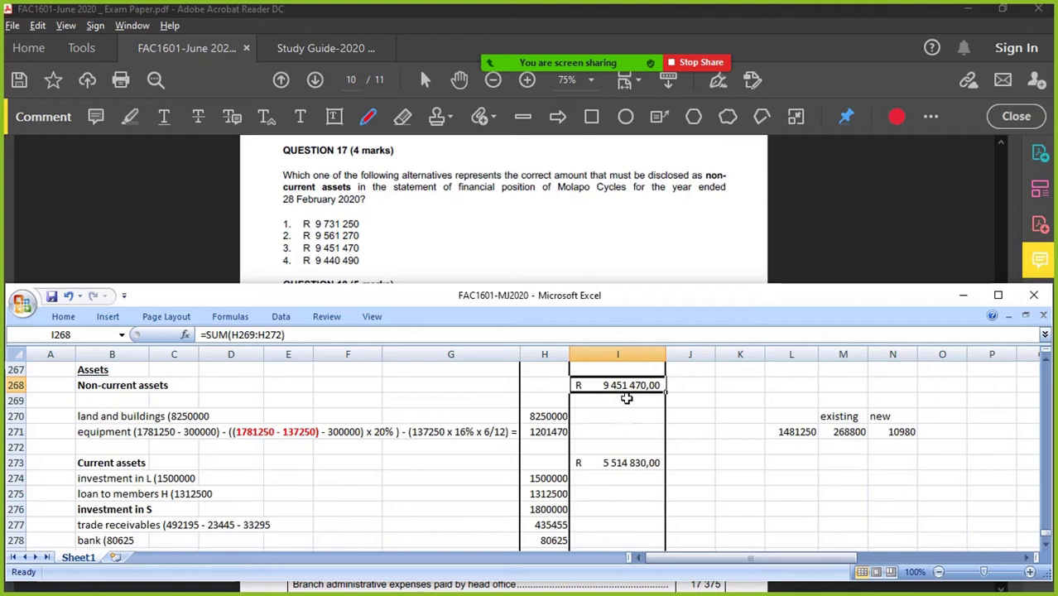
pyautogui.click(685, 386)
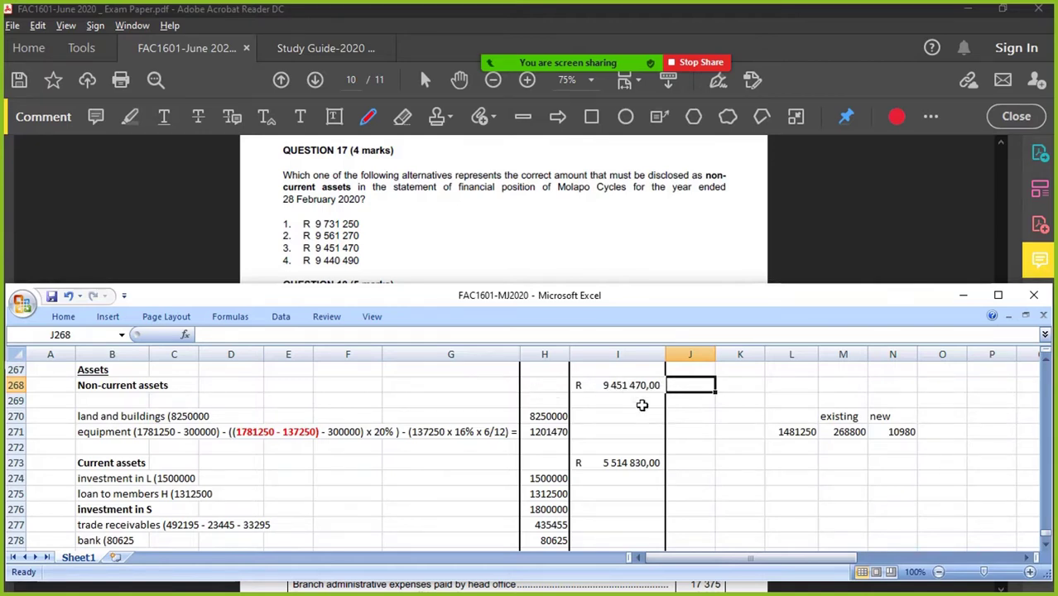
# Label the non-current assets total 'Q17 option 3' in J268.
pyautogui.write('option')
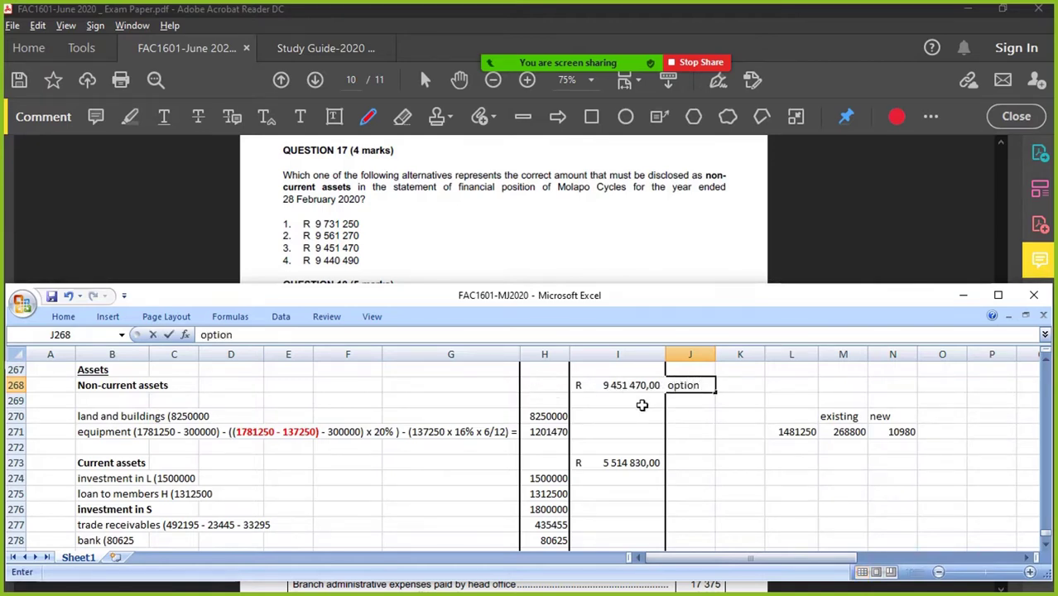
pyautogui.write(' 3')
pyautogui.press('Return')
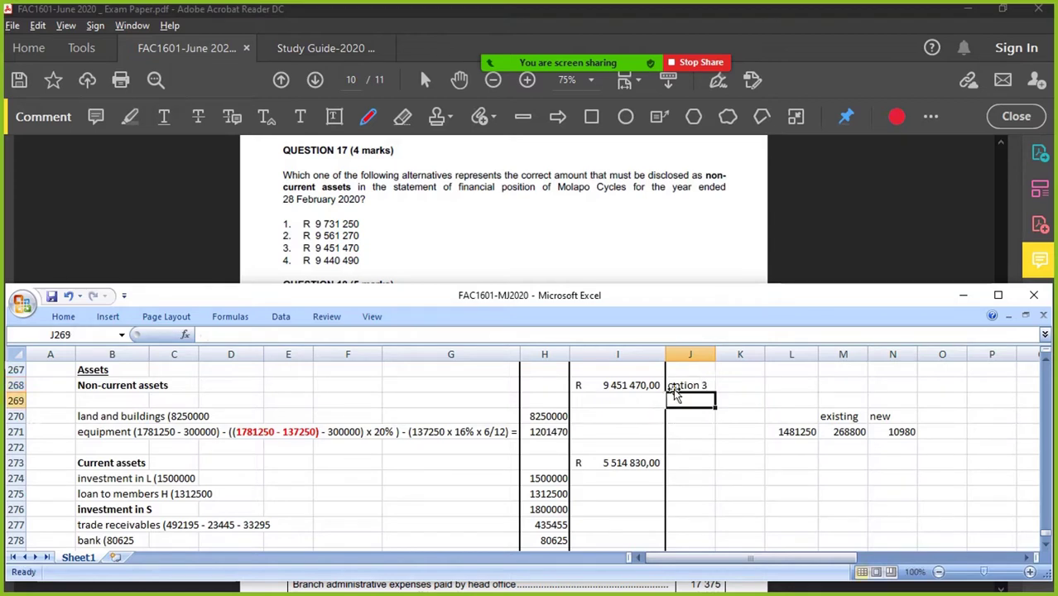
pyautogui.doubleClick(679, 387)
pyautogui.click(669, 386)
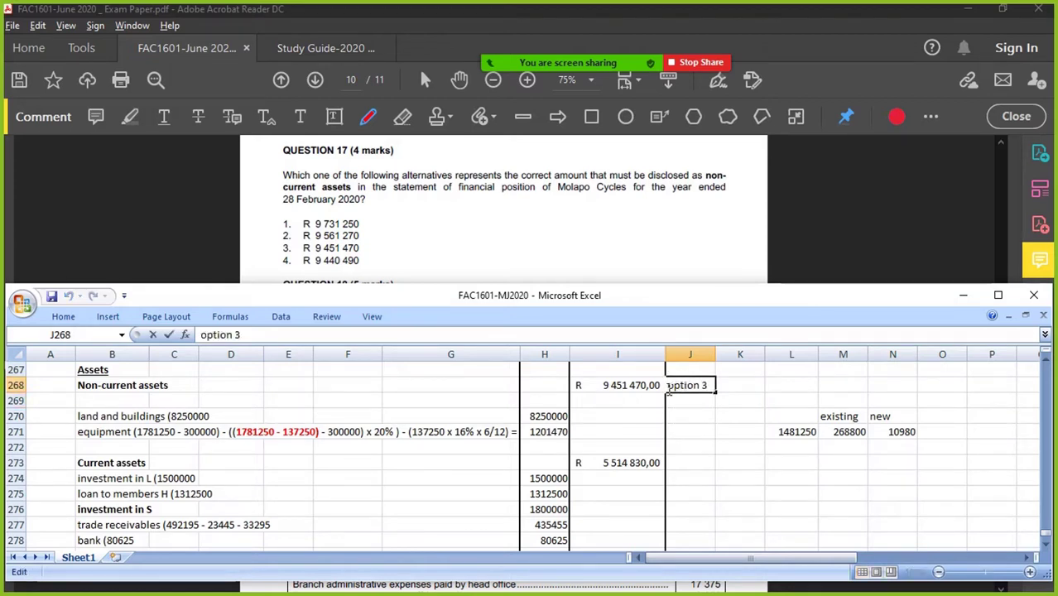
pyautogui.write('Q17')
pyautogui.press('Return')
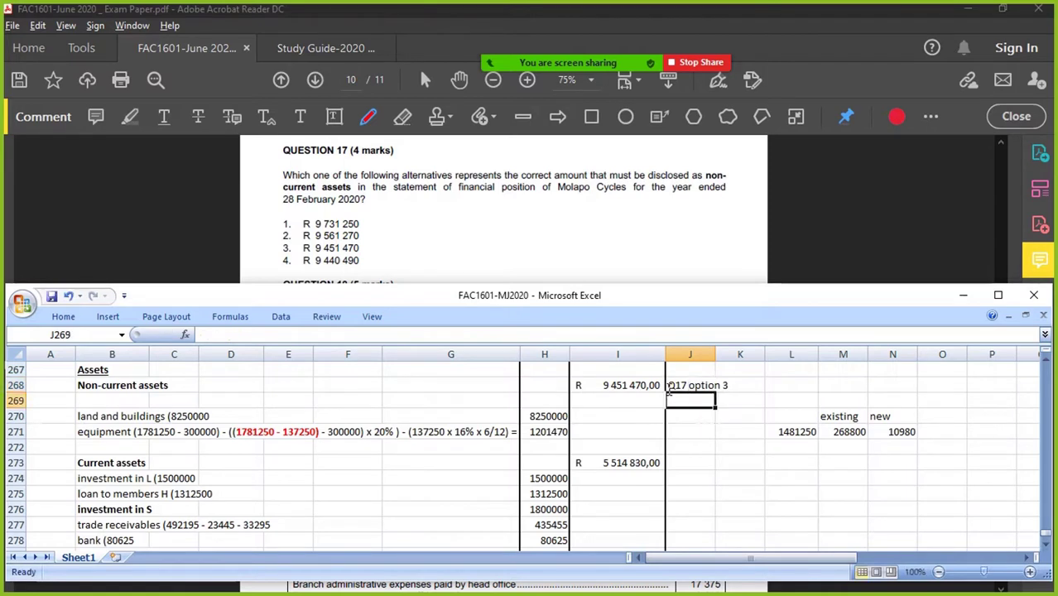
pyautogui.click(669, 387)
# Delete the 1500000 investment in L amount to test the totals, then undo to restore it.
pyautogui.scroll(-2, 503, 229)
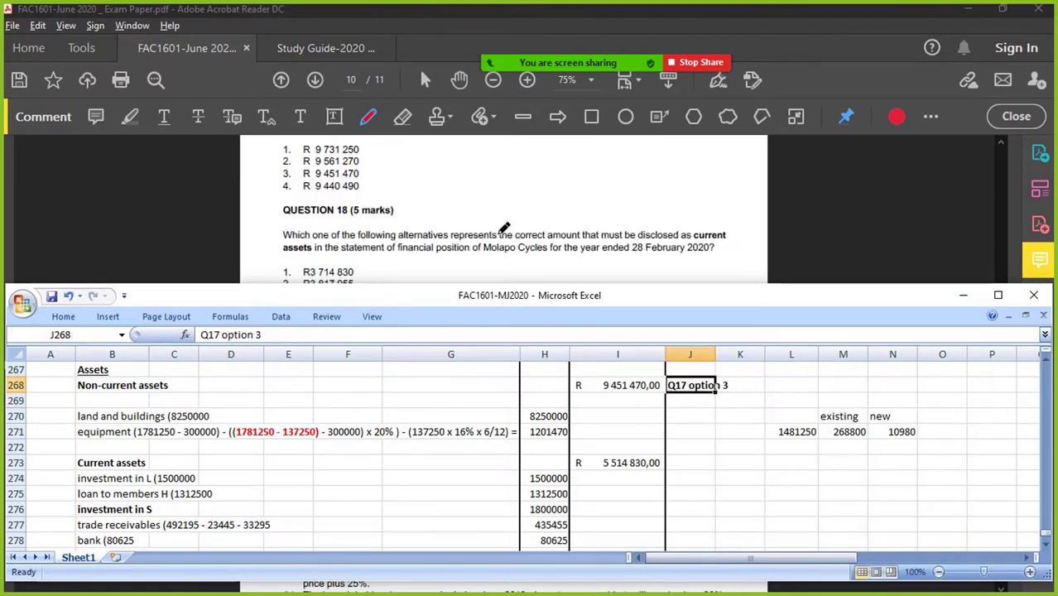
pyautogui.scroll(-2, 503, 228)
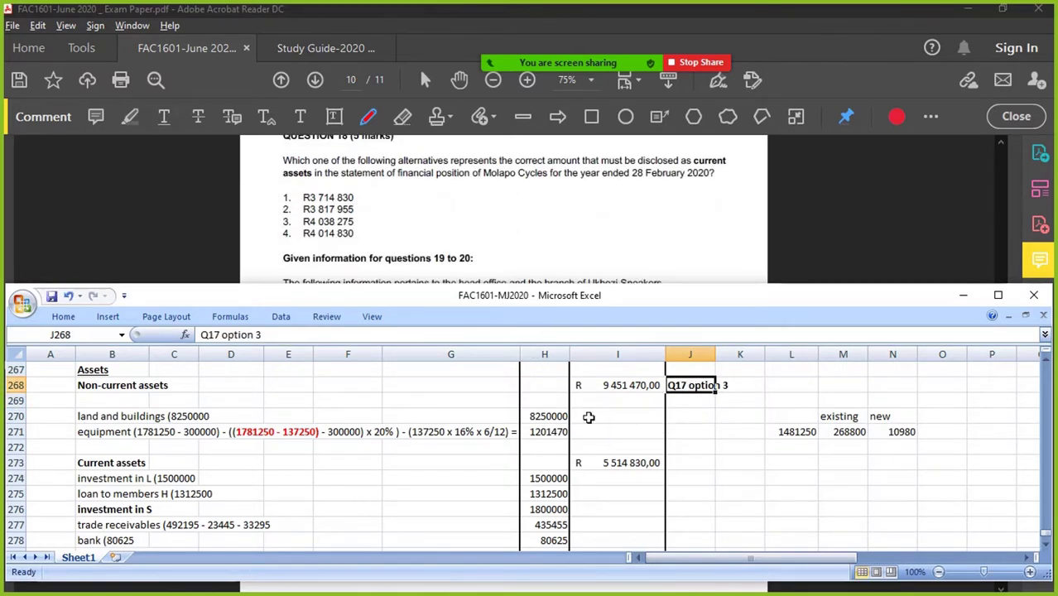
pyautogui.scroll(-1, 662, 479)
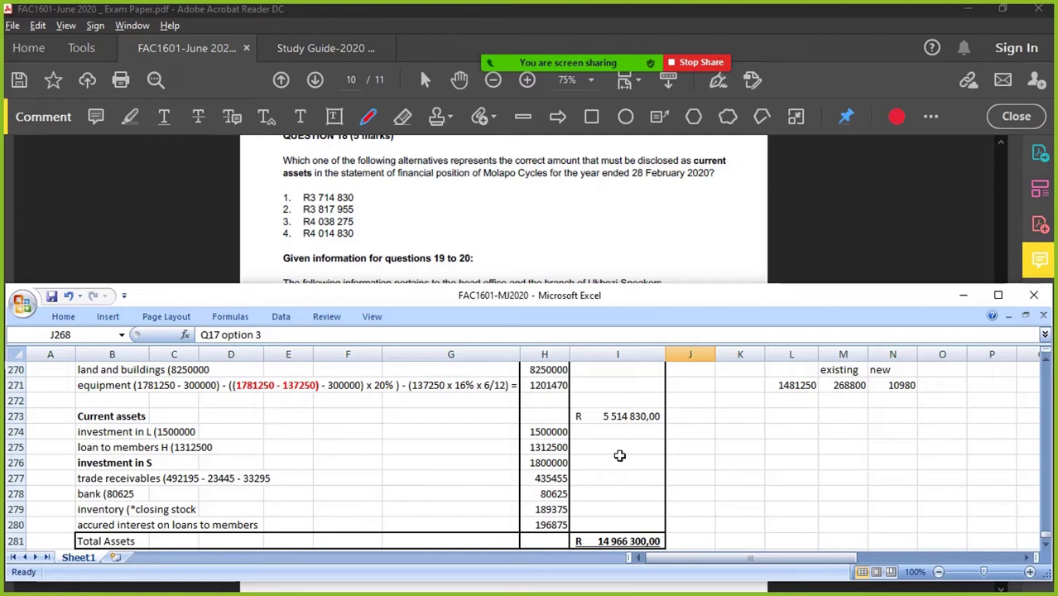
pyautogui.moveTo(97, 432); pyautogui.dragTo(540, 435)
pyautogui.click(545, 433)
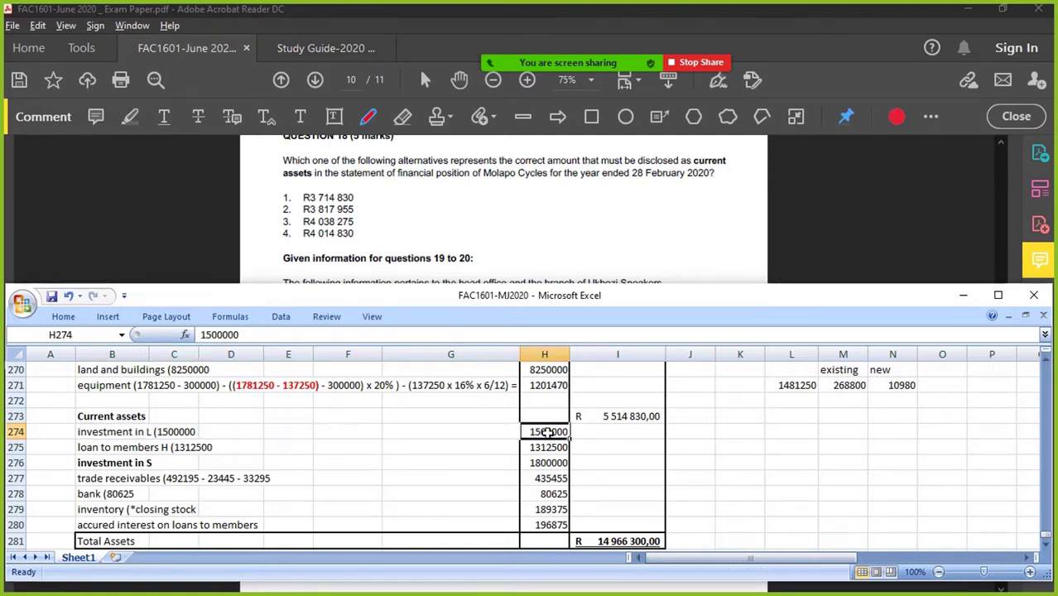
pyautogui.press('Delete')
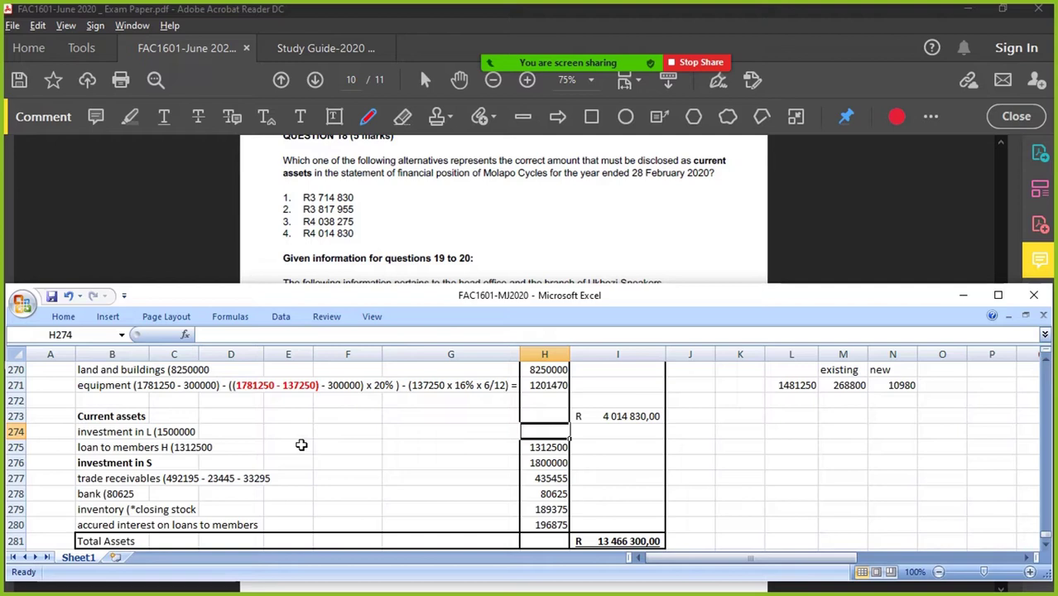
pyautogui.click(68, 296)
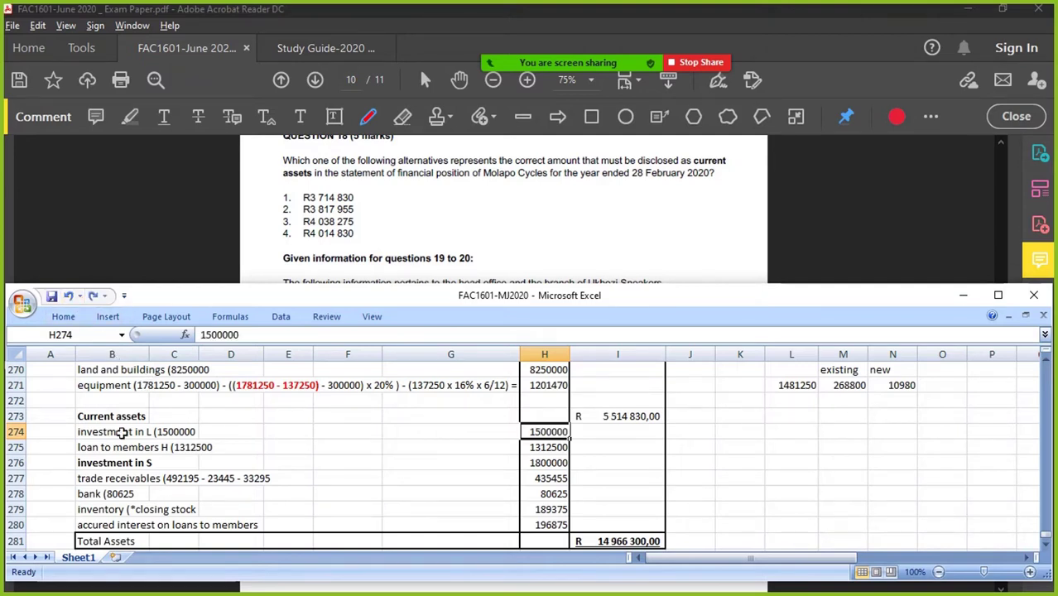
pyautogui.moveTo(111, 433); pyautogui.dragTo(563, 432)
pyautogui.click(63, 317)
pyautogui.click(246, 373)
pyautogui.click(278, 474)
pyautogui.moveTo(110, 463); pyautogui.dragTo(547, 462)
pyautogui.click(63, 317)
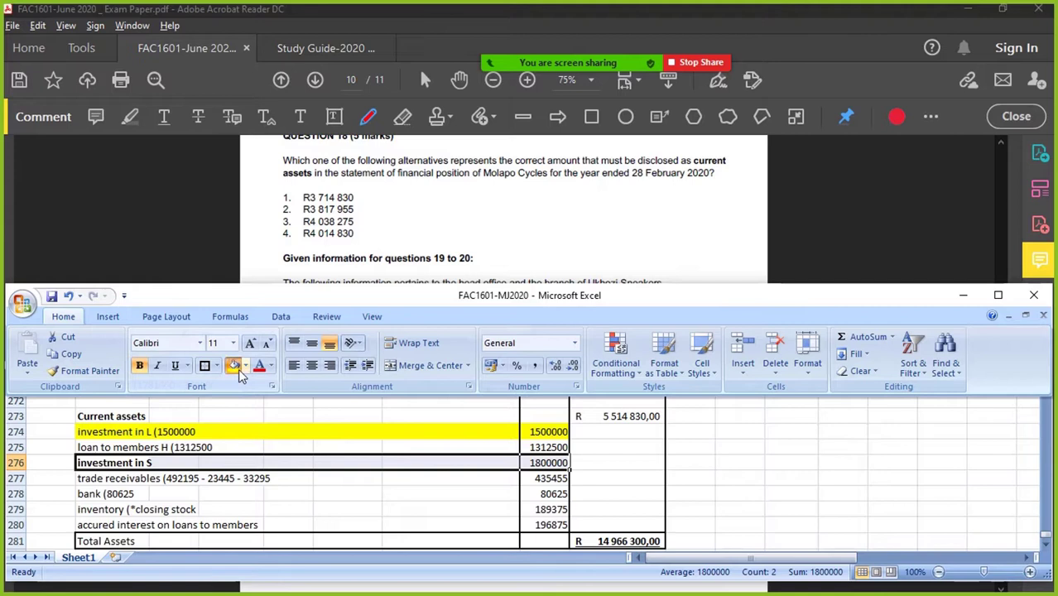
pyautogui.click(238, 368)
pyautogui.click(469, 482)
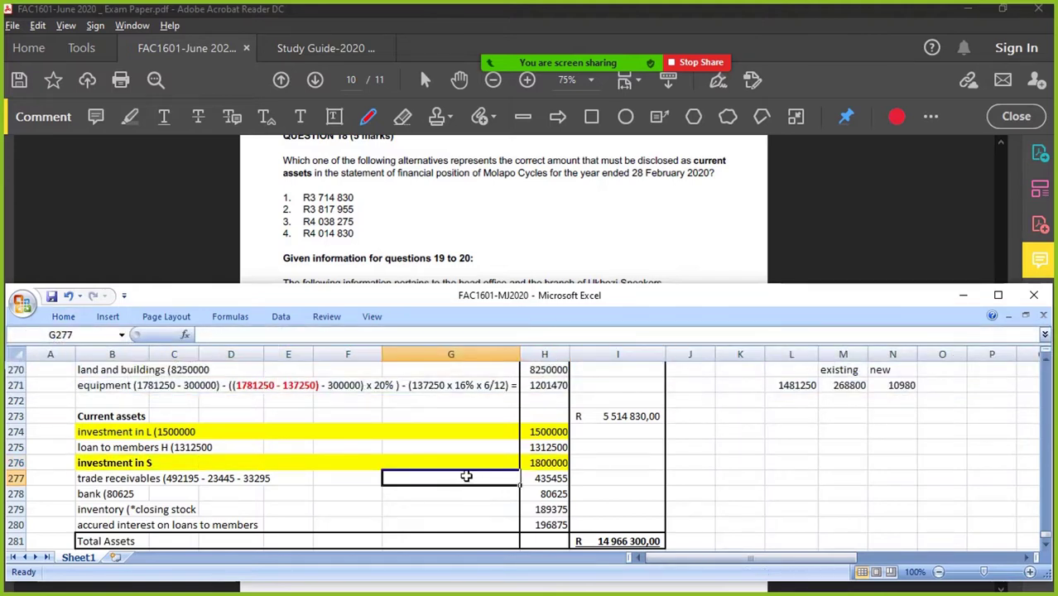
pyautogui.click(484, 457)
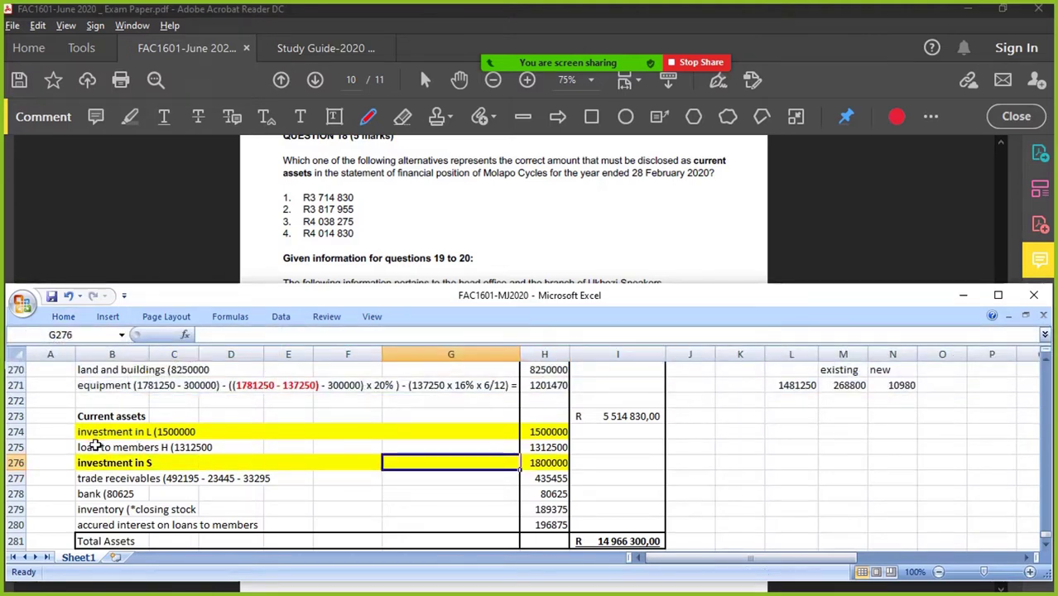
pyautogui.moveTo(99, 447); pyautogui.dragTo(548, 449)
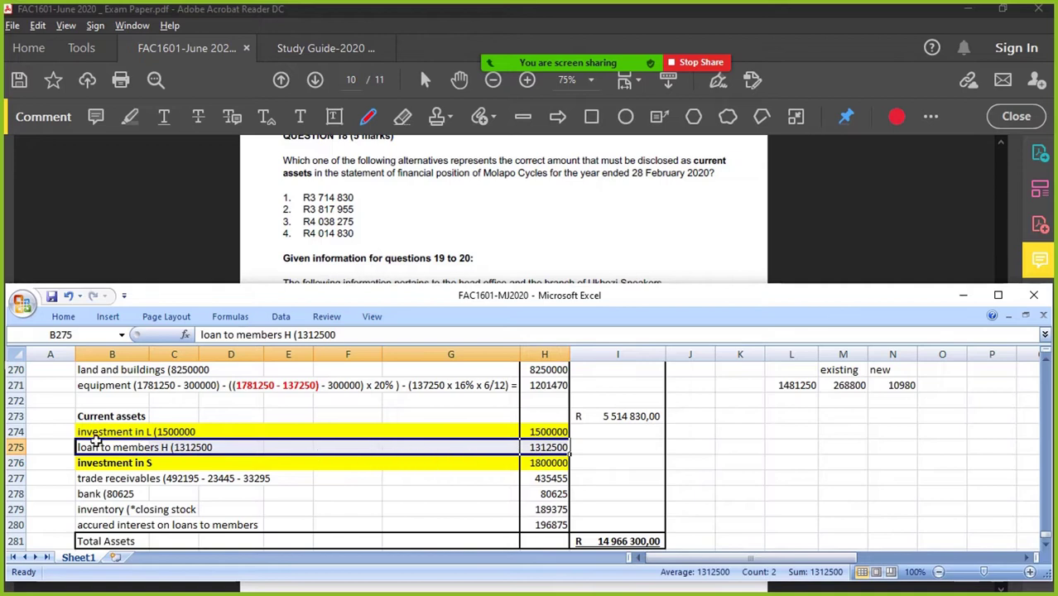
pyautogui.scroll(3, 412, 247)
pyautogui.scroll(5, 411, 246)
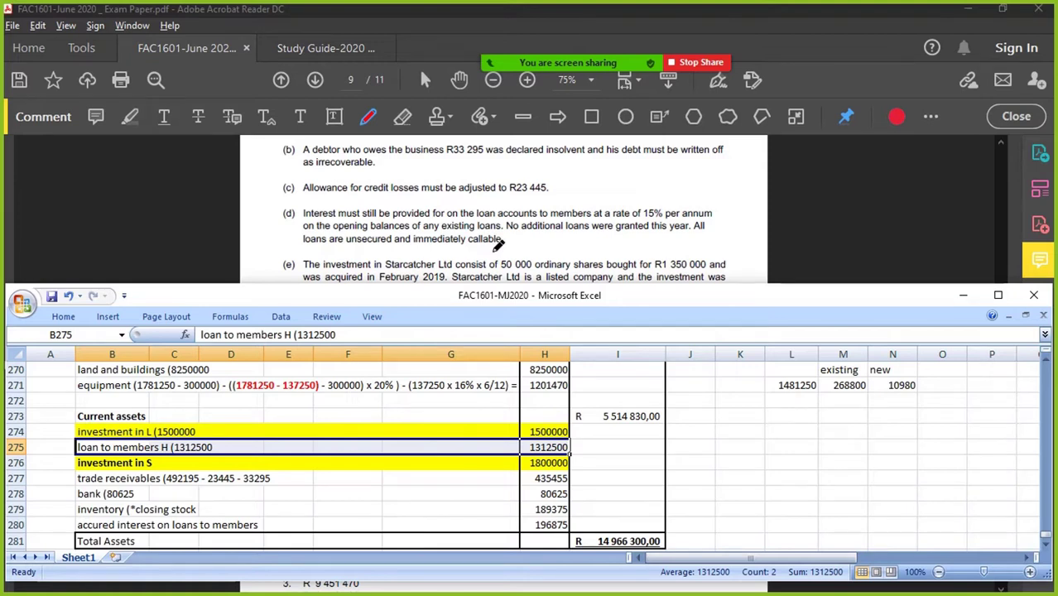
# Mark the exam in red: circle Lucau Ltd, 1 500 000 and note (e); underline 800 000.
pyautogui.scroll(-1, 498, 244)
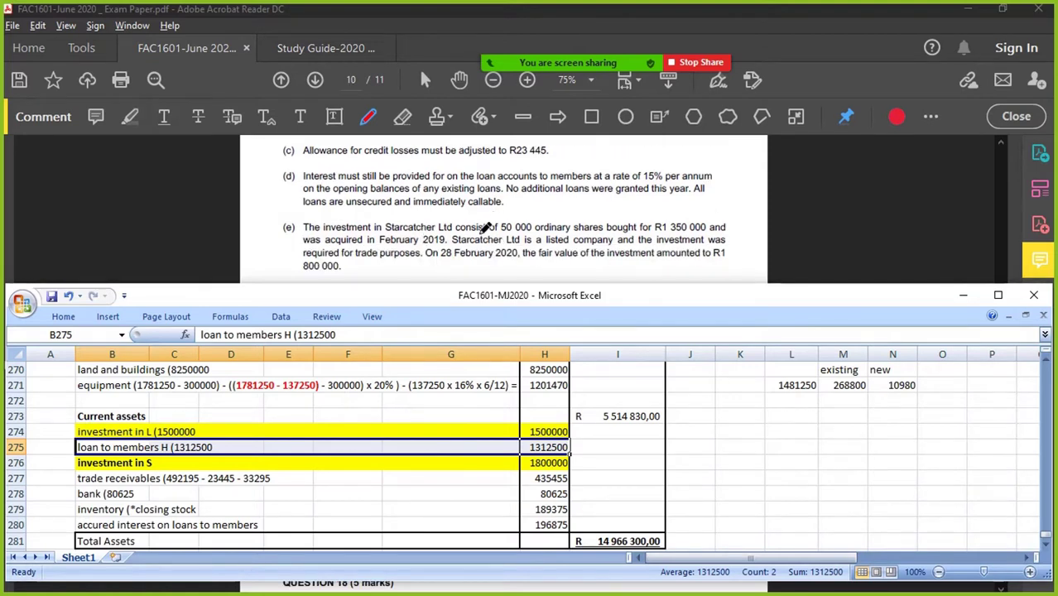
pyautogui.click(460, 209)
pyautogui.moveTo(448, 213)
pyautogui.mouseDown()
pyautogui.moveTo(377, 223)
pyautogui.moveTo(419, 238)
pyautogui.moveTo(454, 215)
pyautogui.moveTo(376, 226)
pyautogui.moveTo(389, 251)
pyautogui.moveTo(362, 229)
pyautogui.moveTo(406, 240)
pyautogui.moveTo(338, 238)
pyautogui.mouseUp()
pyautogui.scroll(8, 439, 234)
pyautogui.scroll(-1, 339, 236)
pyautogui.moveTo(281, 207)
pyautogui.mouseDown()
pyautogui.moveTo(279, 489)
pyautogui.moveTo(288, 482)
pyautogui.moveTo(296, 492)
pyautogui.mouseUp()
pyautogui.moveTo(270, 201); pyautogui.dragTo(279, 217)
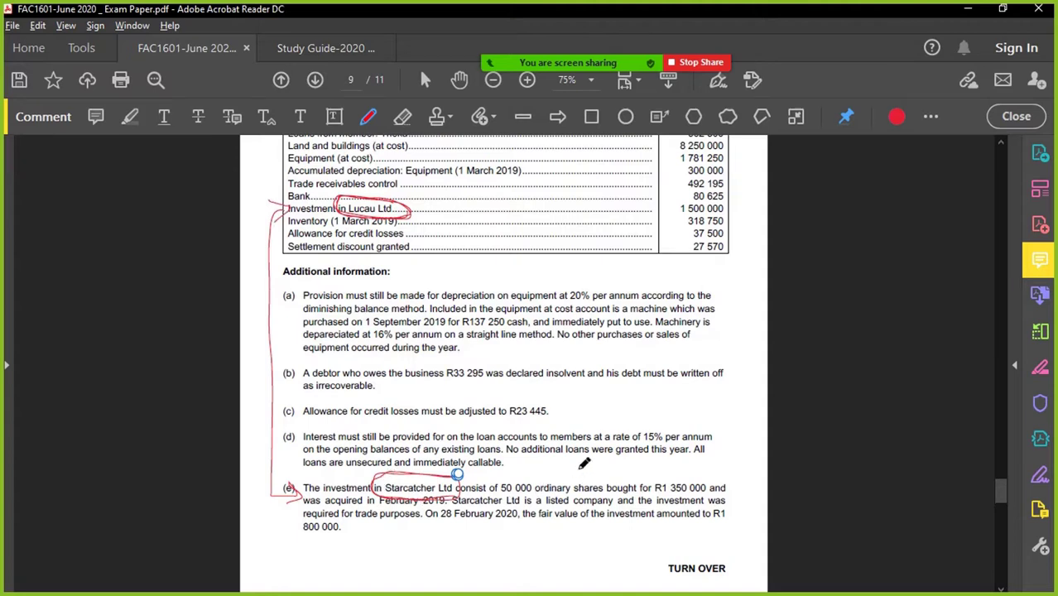
pyautogui.moveTo(602, 468)
pyautogui.mouseDown()
pyautogui.moveTo(749, 537)
pyautogui.moveTo(339, 546)
pyautogui.moveTo(281, 478)
pyautogui.moveTo(585, 473)
pyautogui.mouseUp()
pyautogui.moveTo(732, 203)
pyautogui.mouseDown()
pyautogui.moveTo(694, 197)
pyautogui.moveTo(708, 217)
pyautogui.moveTo(732, 200)
pyautogui.mouseUp()
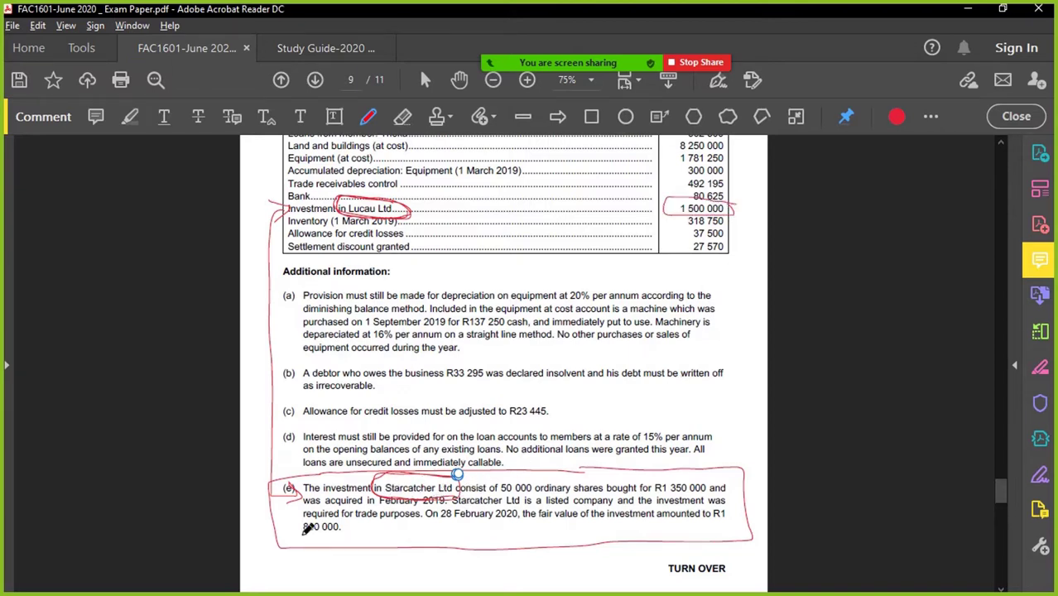
pyautogui.moveTo(303, 536); pyautogui.dragTo(340, 537)
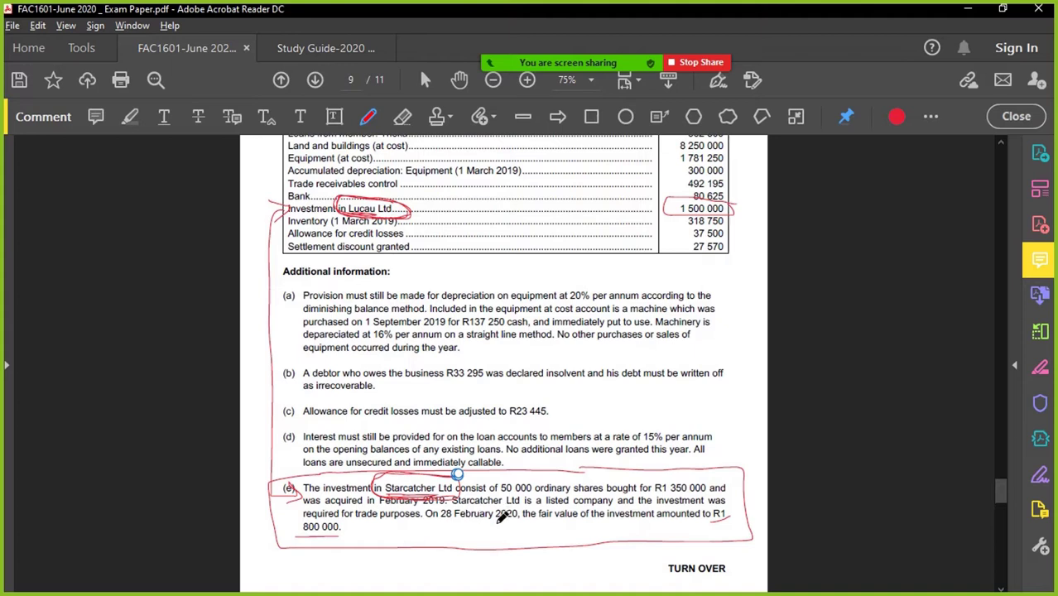
pyautogui.hotkey('alt', 'Tab')
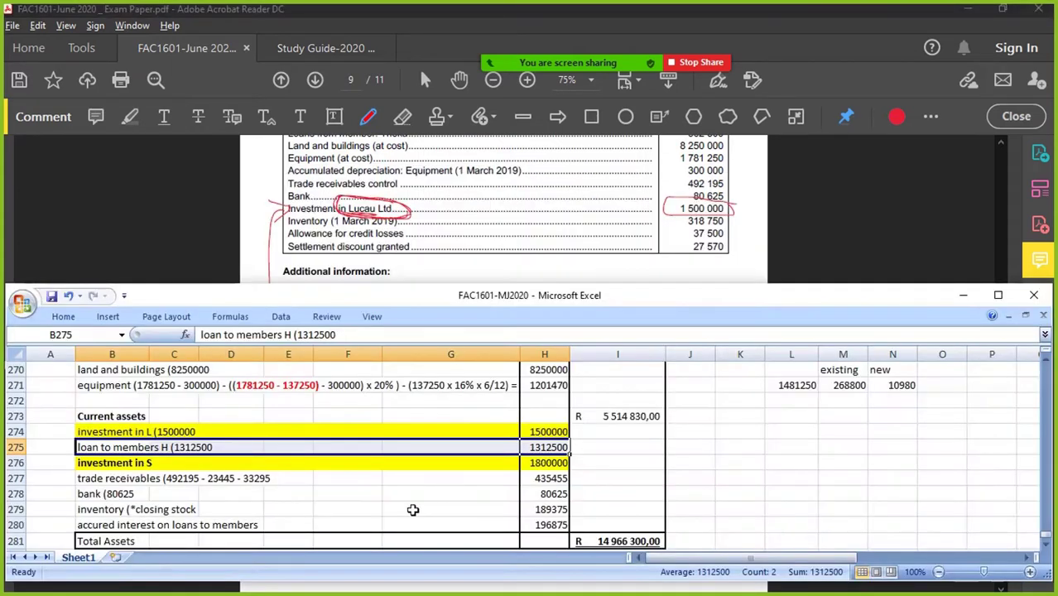
# Clear the investment in L row so current assets total R 4 014 830,00.
pyautogui.moveTo(96, 436); pyautogui.dragTo(621, 520)
pyautogui.click(627, 417)
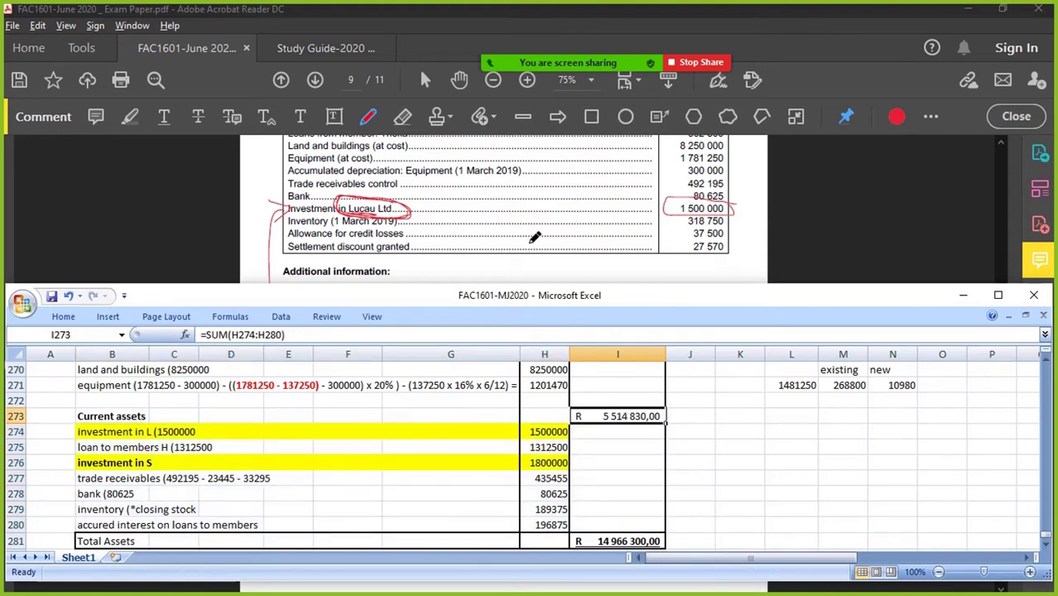
pyautogui.scroll(-10, 535, 235)
pyautogui.scroll(-5, 535, 235)
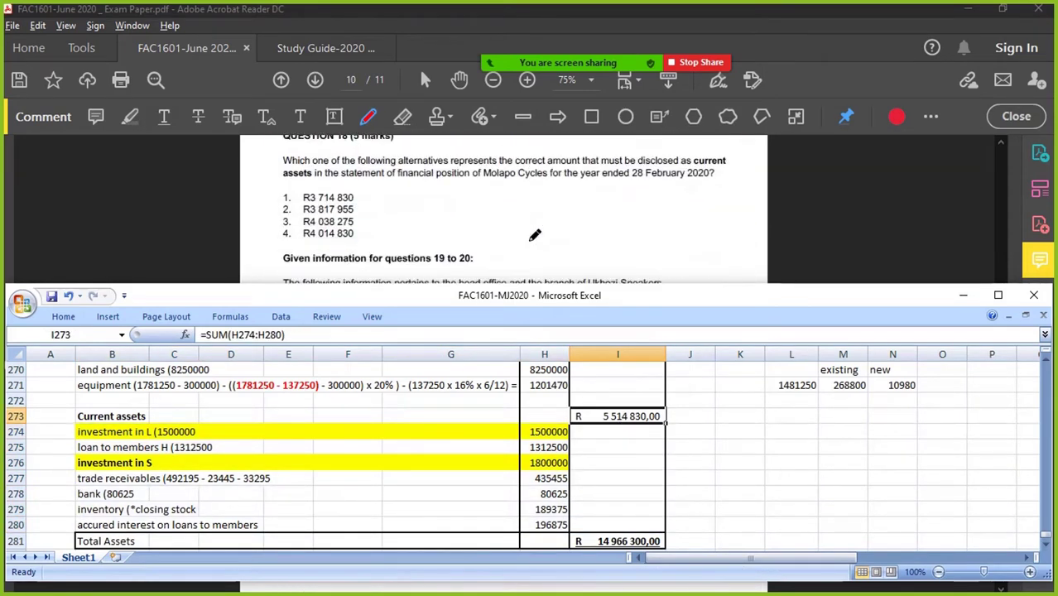
pyautogui.moveTo(93, 432); pyautogui.dragTo(527, 436)
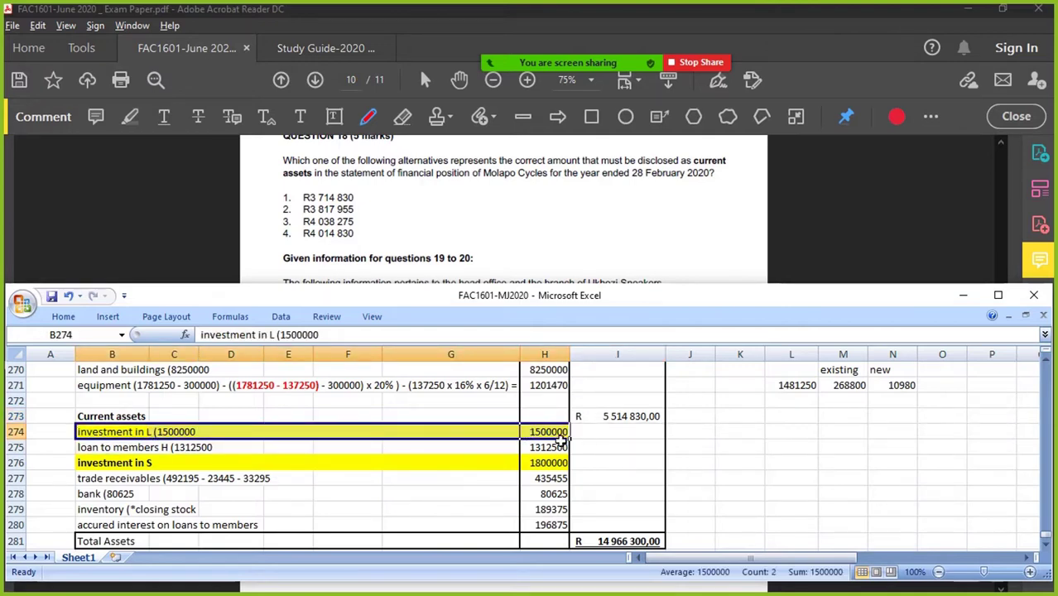
pyautogui.press('Delete')
pyautogui.moveTo(112, 462); pyautogui.dragTo(551, 462)
pyautogui.click(624, 417)
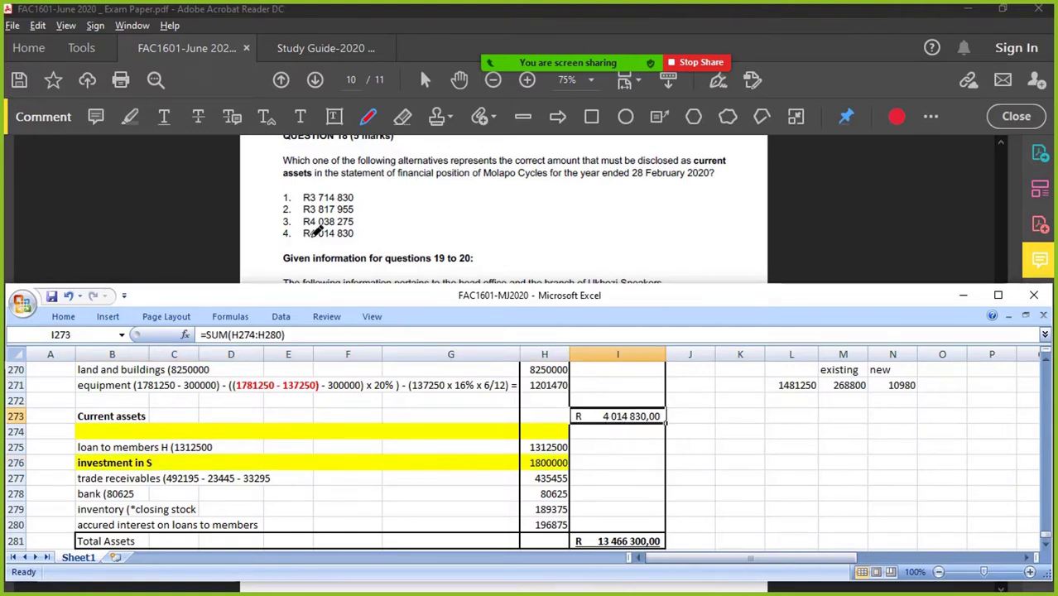
# Label the current assets total 'Q18 option 4' in the adjacent cell.
pyautogui.click(691, 412)
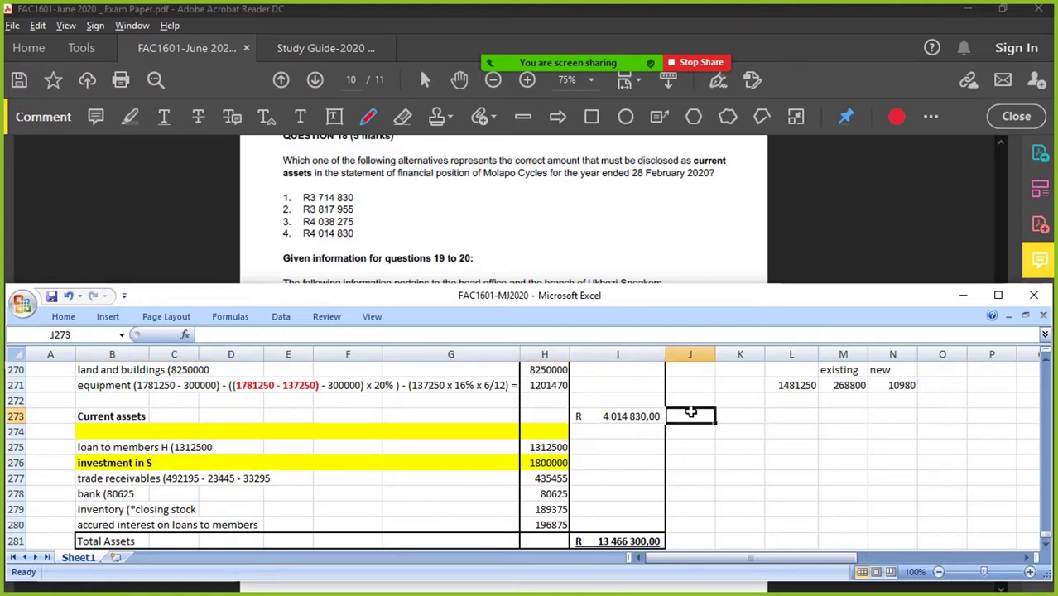
pyautogui.write('so')
pyautogui.press('BackSpace')
pyautogui.press('BackSpace')
pyautogui.write('Q')
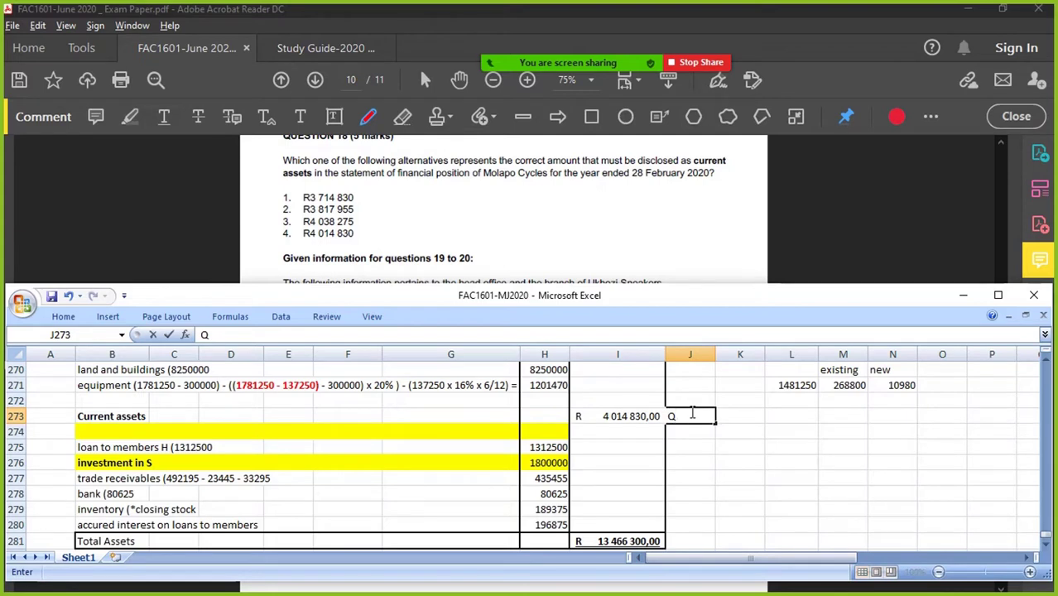
pyautogui.write('18 option 4')
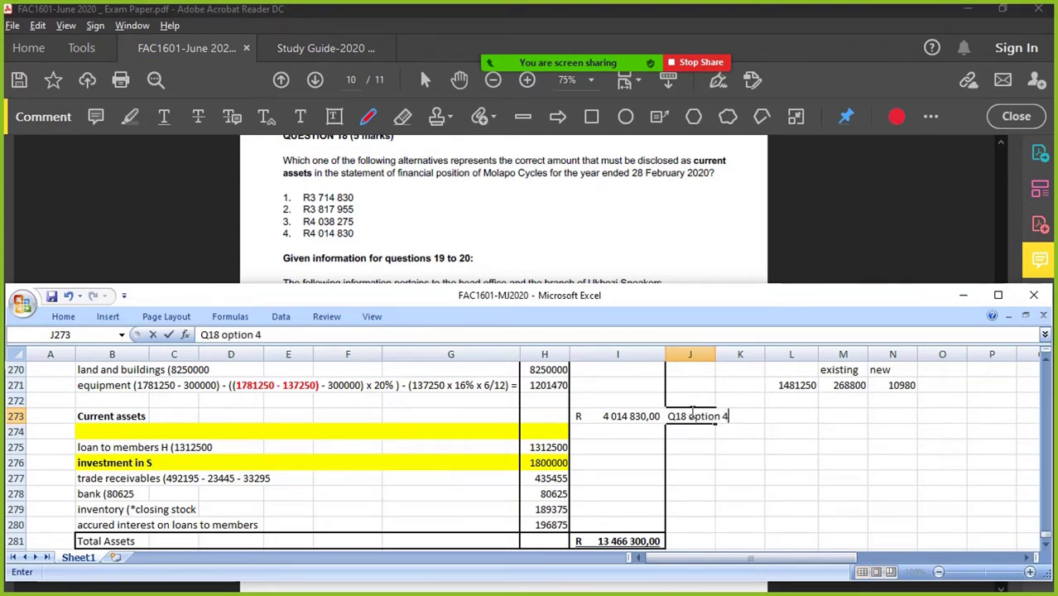
pyautogui.press('Return')
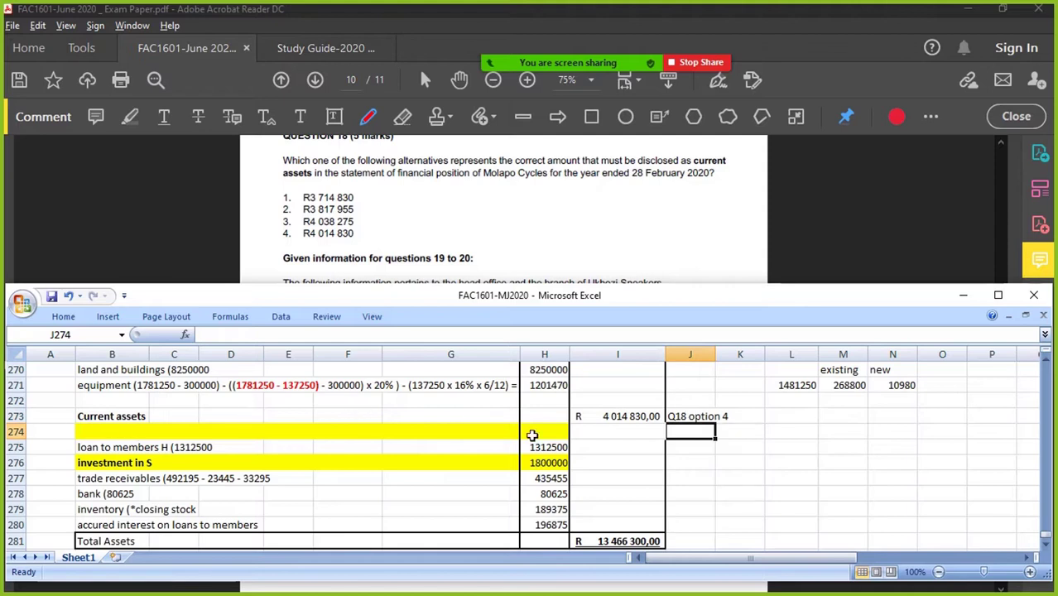
# Add the erratum note 'THE INVESTMENT IN L....is the INVESTMENT IN S.....' beside investment in S.
pyautogui.click(670, 466)
pyautogui.write('THE INVESTMENT ')
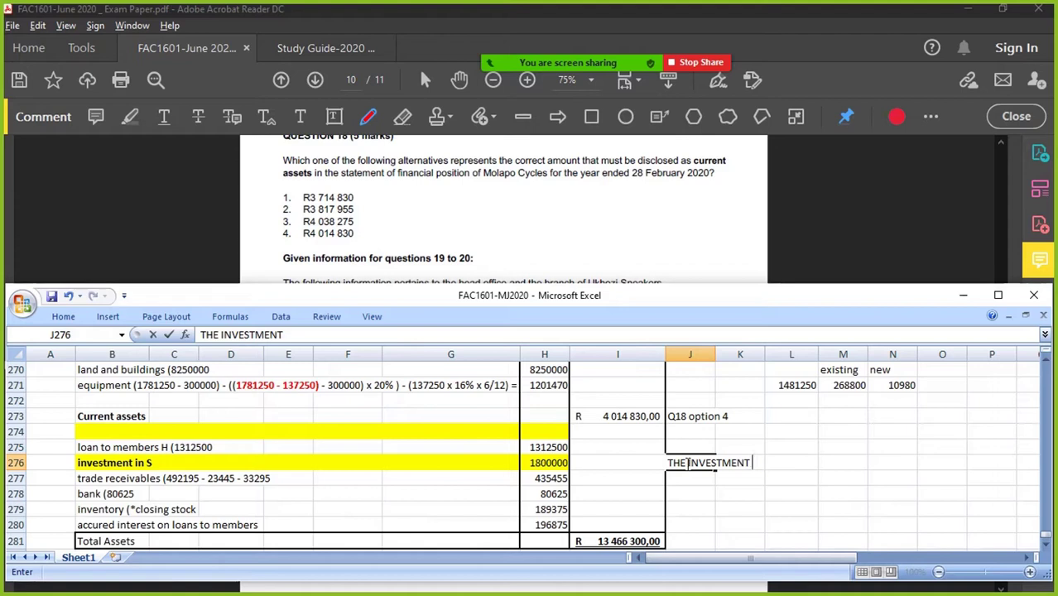
pyautogui.write('IN L')
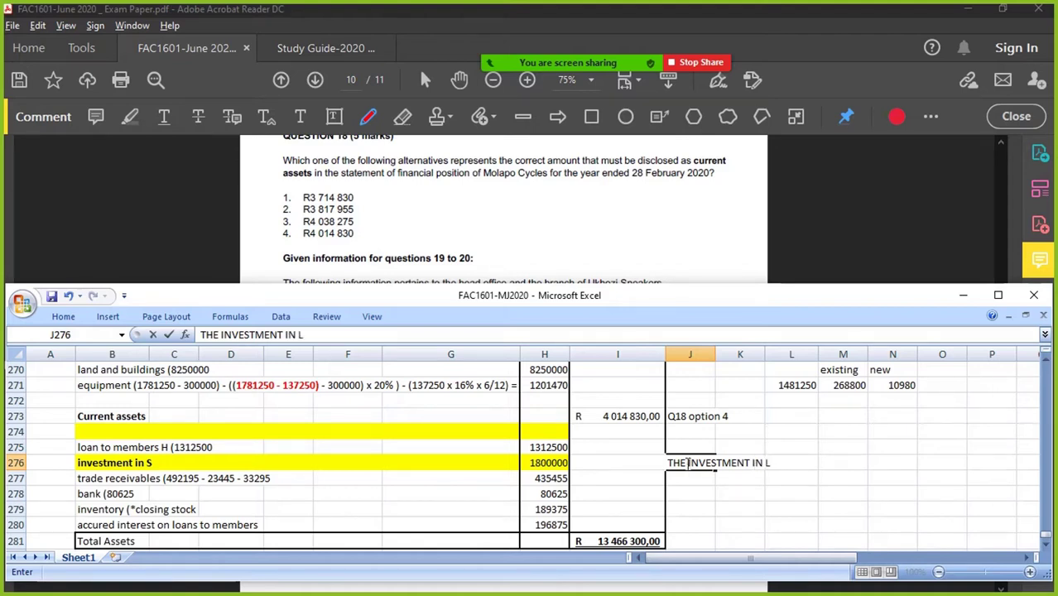
pyautogui.write('....is the INVESTMENT IN S..')
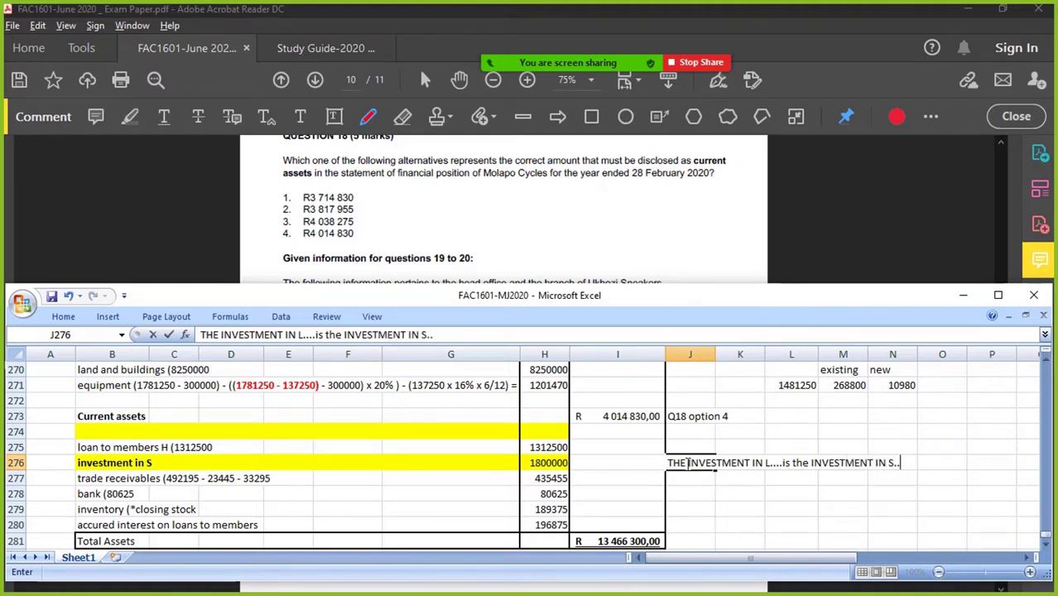
pyautogui.write('...')
pyautogui.click(777, 489)
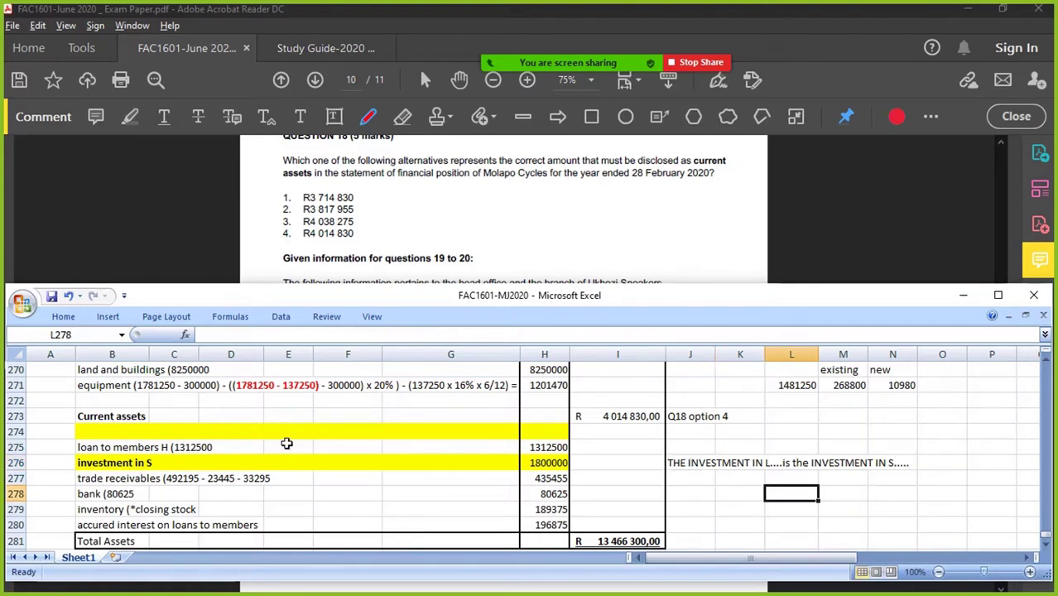
# Copy the statement block B265:I281 and paste it below the original at B284.
pyautogui.scroll(2, 166, 416)
pyautogui.moveTo(85, 311); pyautogui.dragTo(626, 534)
pyautogui.hotkey('ctrl', 'c')
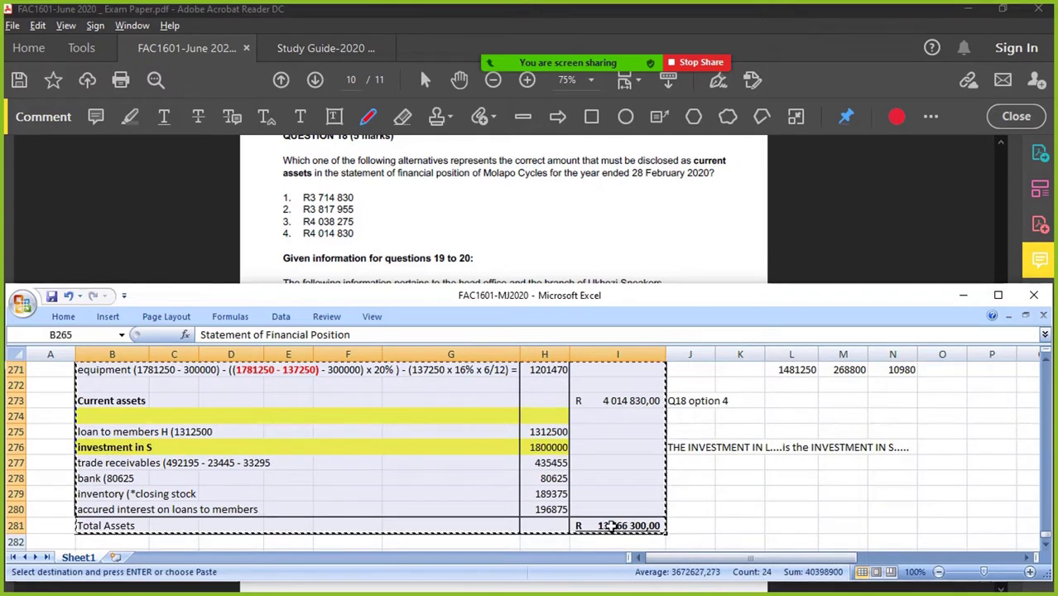
pyautogui.scroll(-3, 530, 515)
pyautogui.click(106, 432)
pyautogui.hotkey('ctrl', 'v')
pyautogui.scroll(-2, 135, 466)
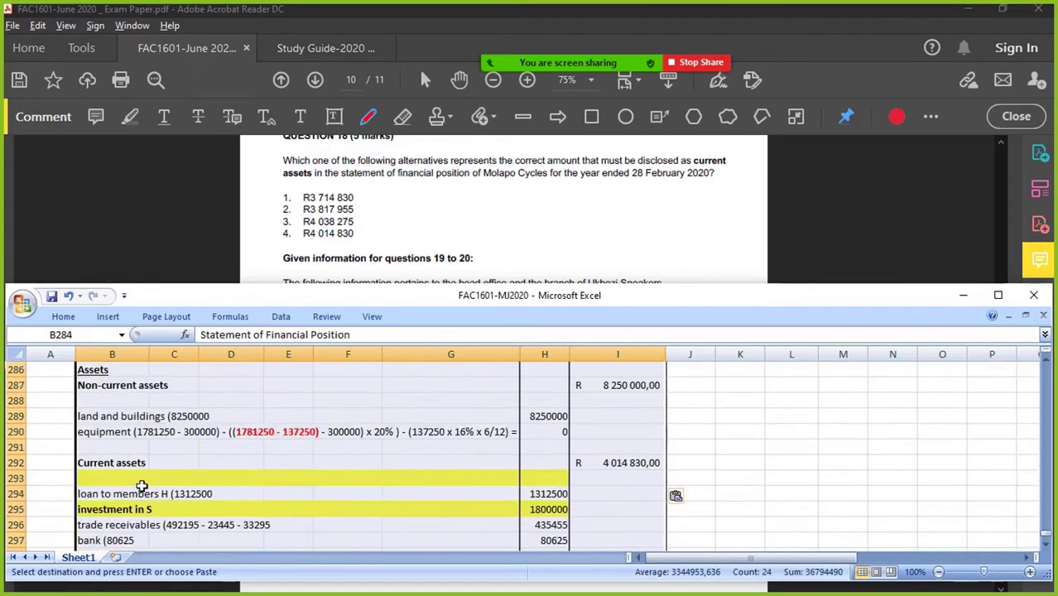
# Re-enter the investment in L line in the copy with an amount of 1500000.
pyautogui.click(106, 478)
pyautogui.write('inves')
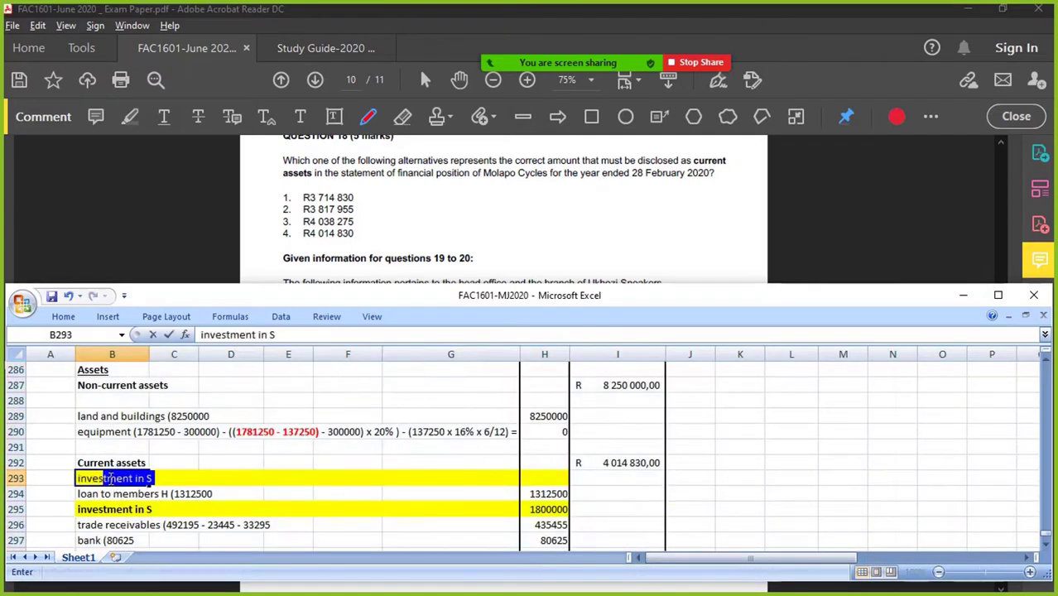
pyautogui.write('tme')
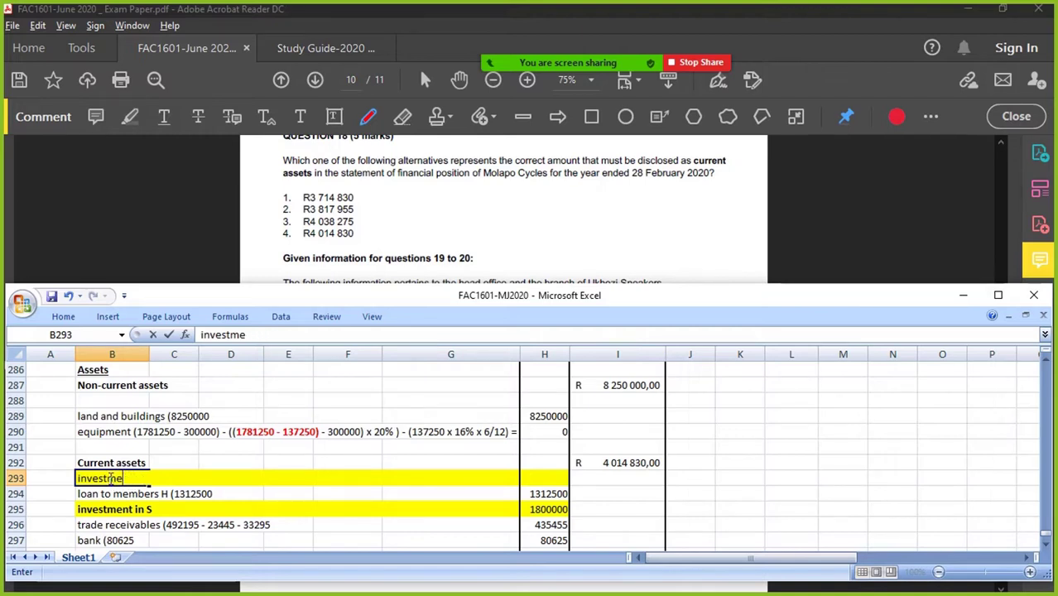
pyautogui.write('tn innt in L')
pyautogui.press('Return')
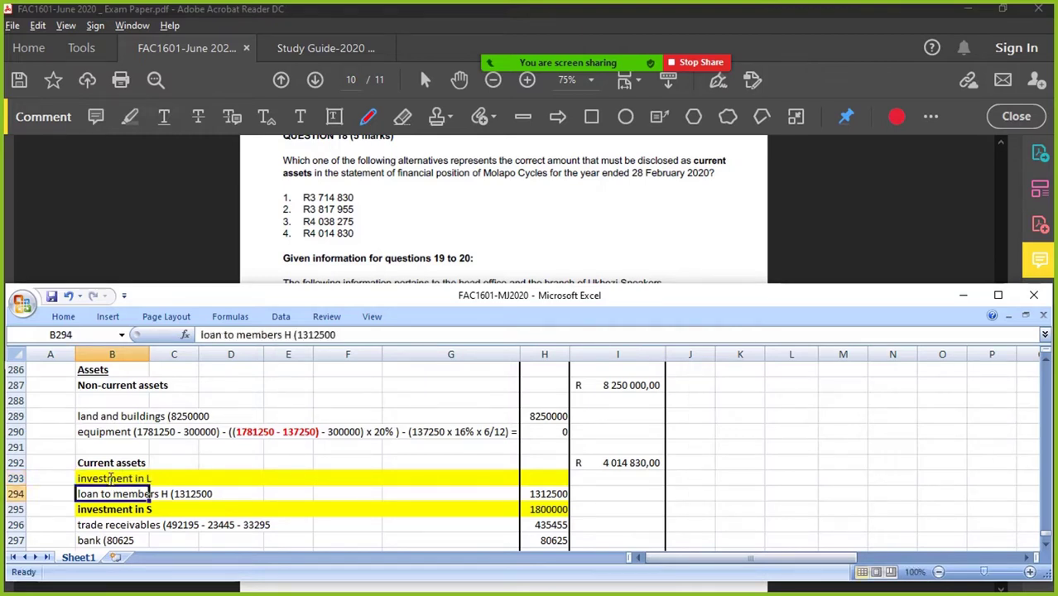
pyautogui.click(544, 479)
pyautogui.write('1500000')
pyautogui.press('Return')
# Note 'not an option....' beside the copy's R 5 514 830,00 current assets total.
pyautogui.scroll(-1, 585, 473)
pyautogui.click(693, 416)
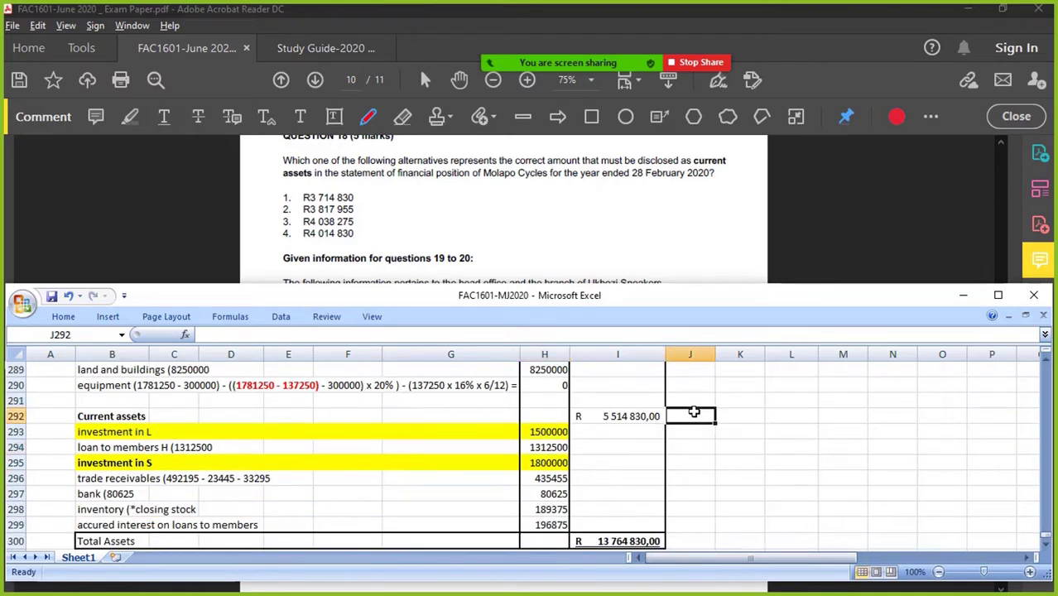
pyautogui.write('not an option')
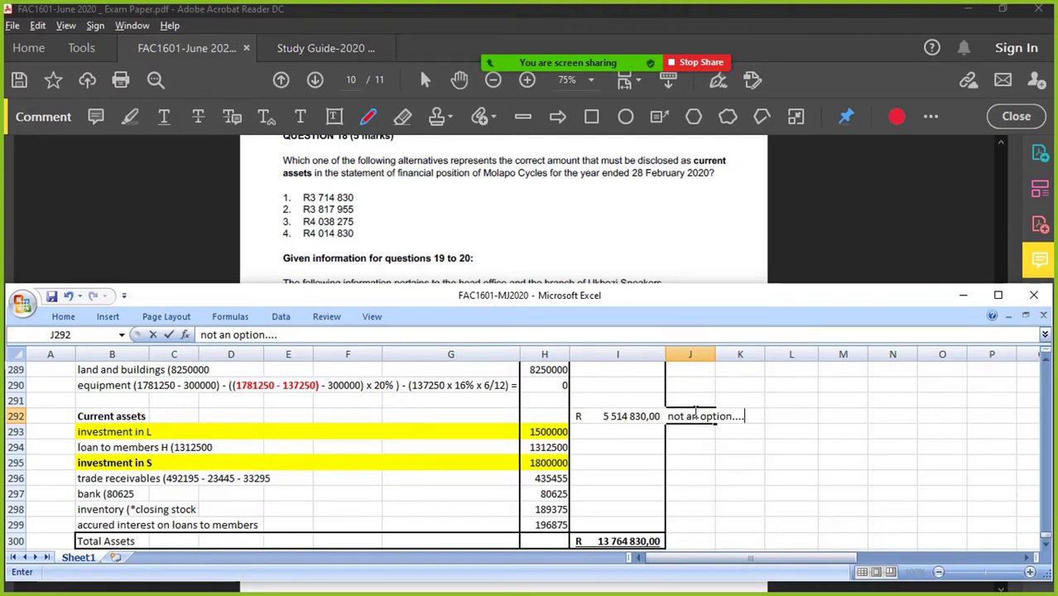
pyautogui.write('....')
pyautogui.click(348, 445)
pyautogui.moveTo(124, 430); pyautogui.dragTo(527, 439)
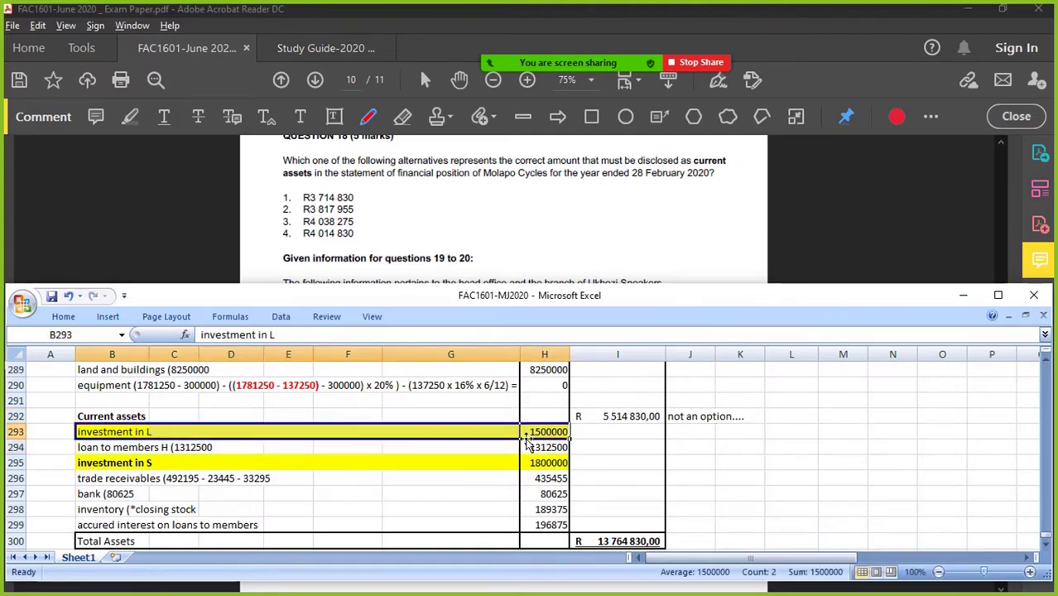